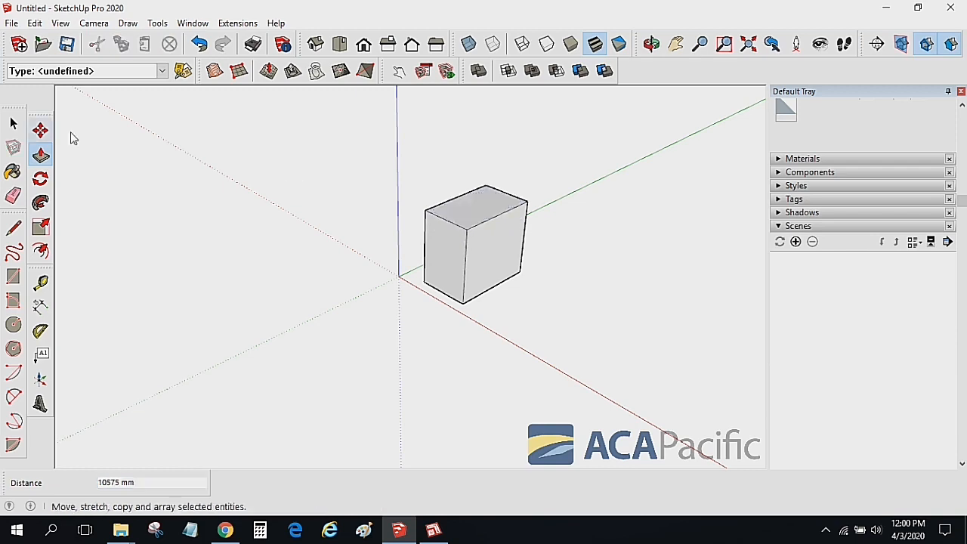
- Outline the front corner of the box's top face with lines and push that area down about 6647 mm
{"action": "left_click", "coordinate": [13, 227]}
{"action": "left_click", "coordinate": [443, 218]}
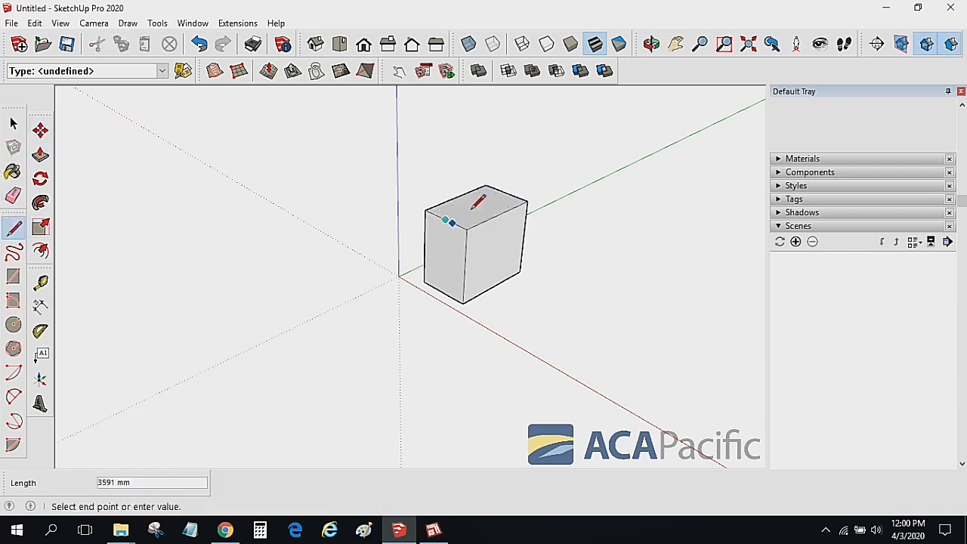
{"action": "left_click", "coordinate": [489, 204]}
{"action": "left_click", "coordinate": [40, 154]}
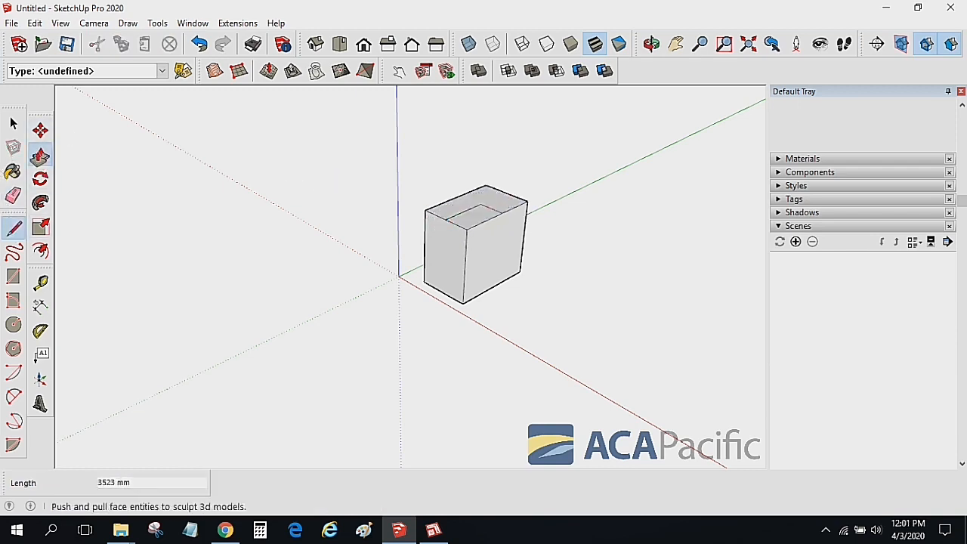
{"action": "left_click", "coordinate": [466, 211]}
{"action": "left_click", "coordinate": [466, 273]}
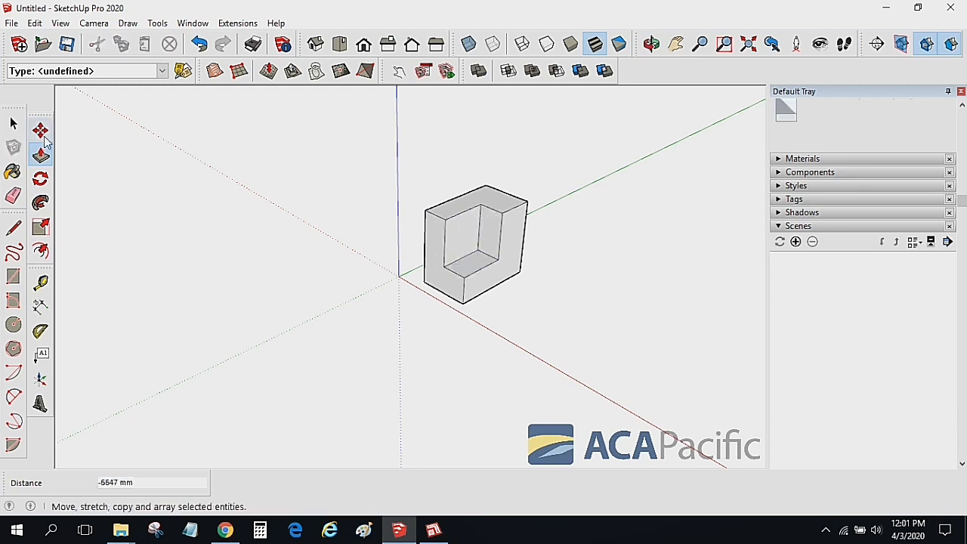
- Turn the whole notched box into a component with the default definition name and settings
{"action": "left_click", "coordinate": [13, 123]}
{"action": "triple_click", "coordinate": [436, 228]}
{"action": "right_click", "coordinate": [435, 229]}
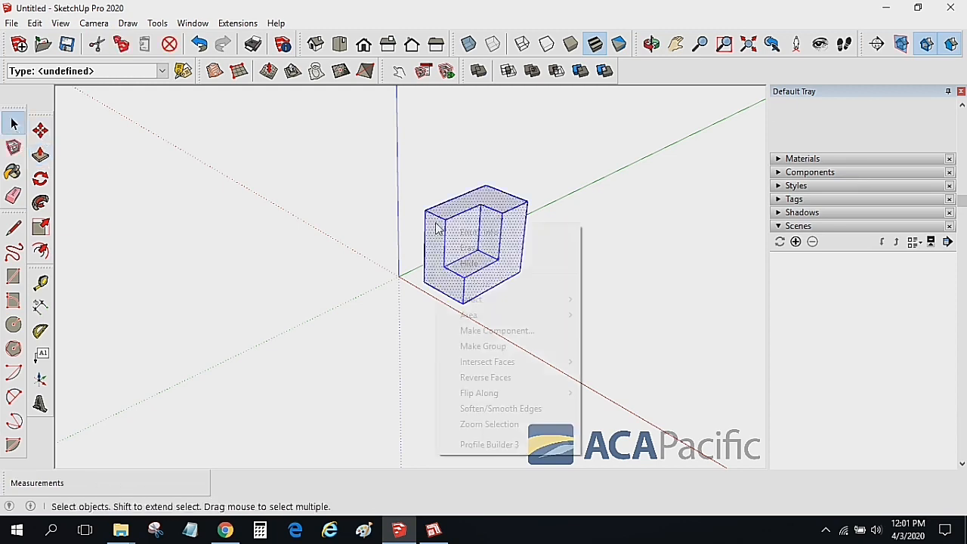
{"action": "left_click", "coordinate": [464, 330]}
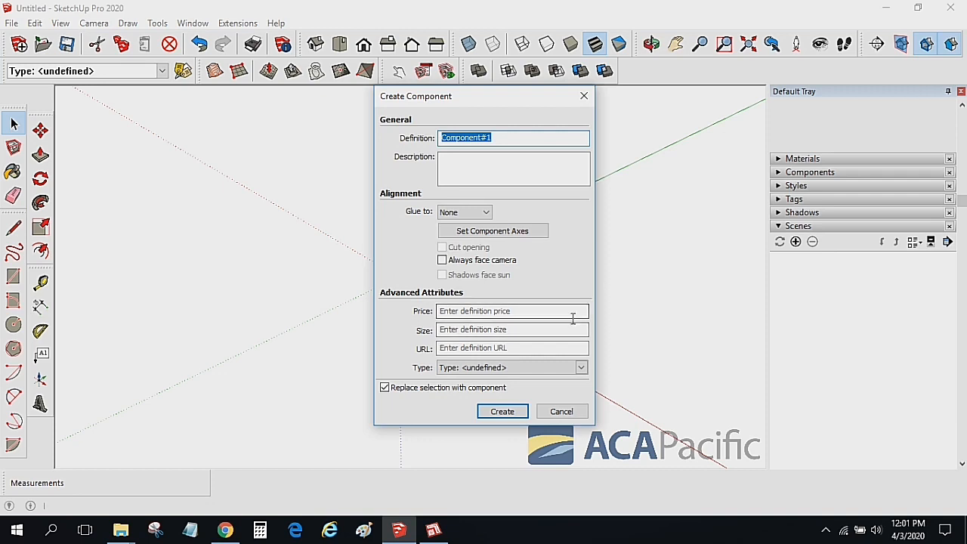
{"action": "left_click", "coordinate": [508, 413]}
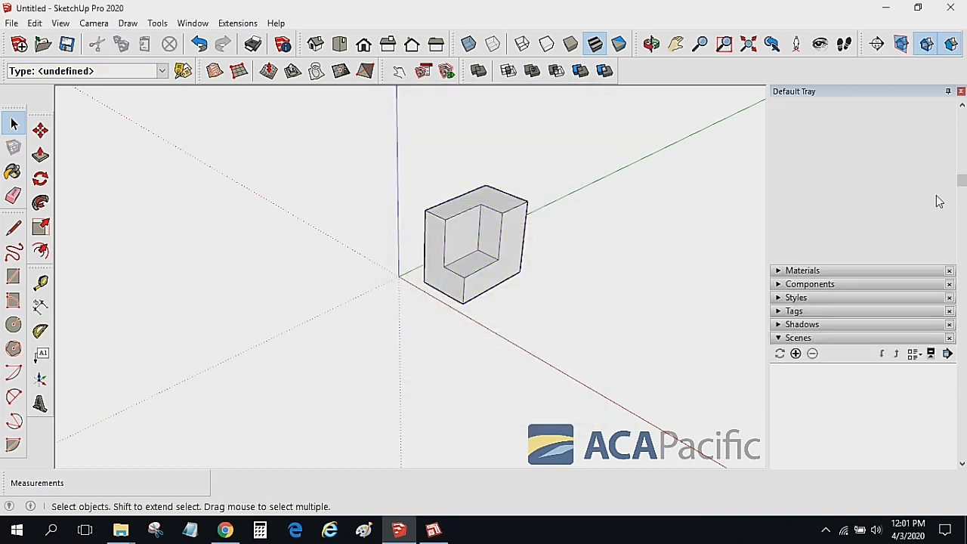
- Check the box component's volume in its entity information
{"action": "left_click", "coordinate": [505, 237]}
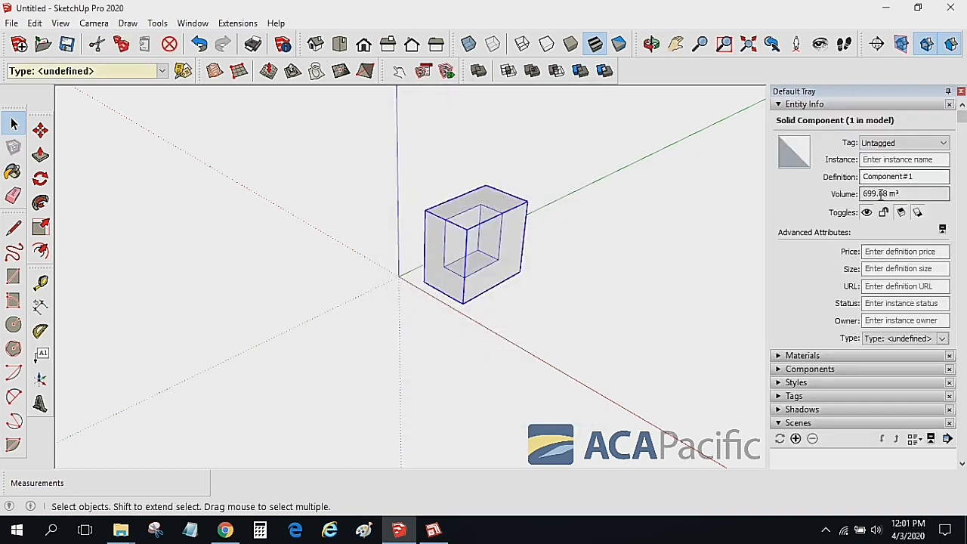
{"action": "left_click_drag", "start_coordinate": [903, 193], "coordinate": [856, 193]}
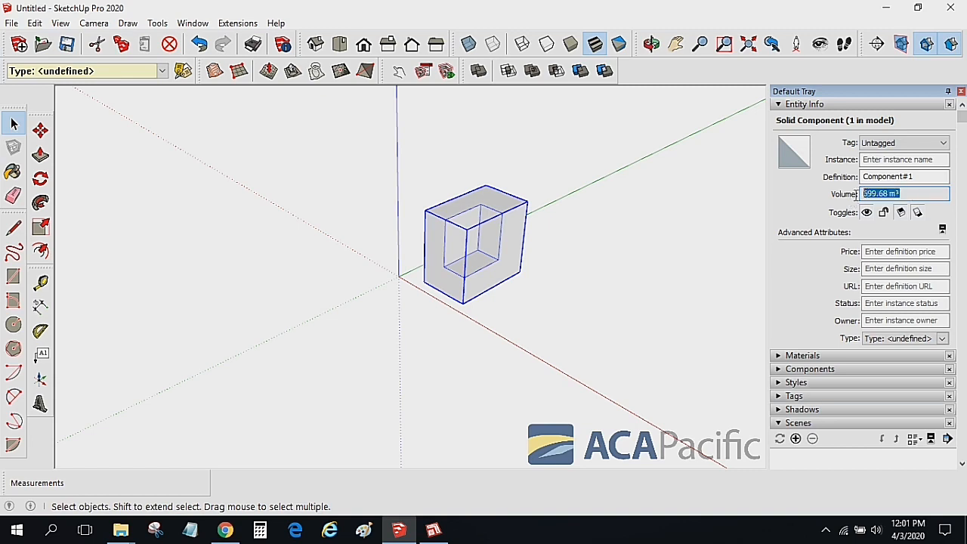
{"action": "left_click", "coordinate": [734, 203]}
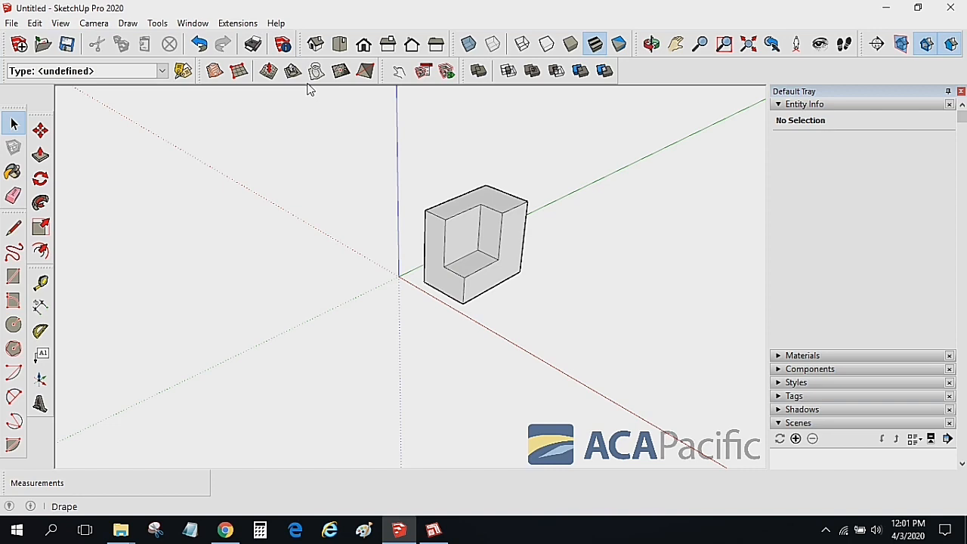
- Examine the model's measurement unit settings, including the available area and volume units
{"action": "left_click", "coordinate": [454, 238]}
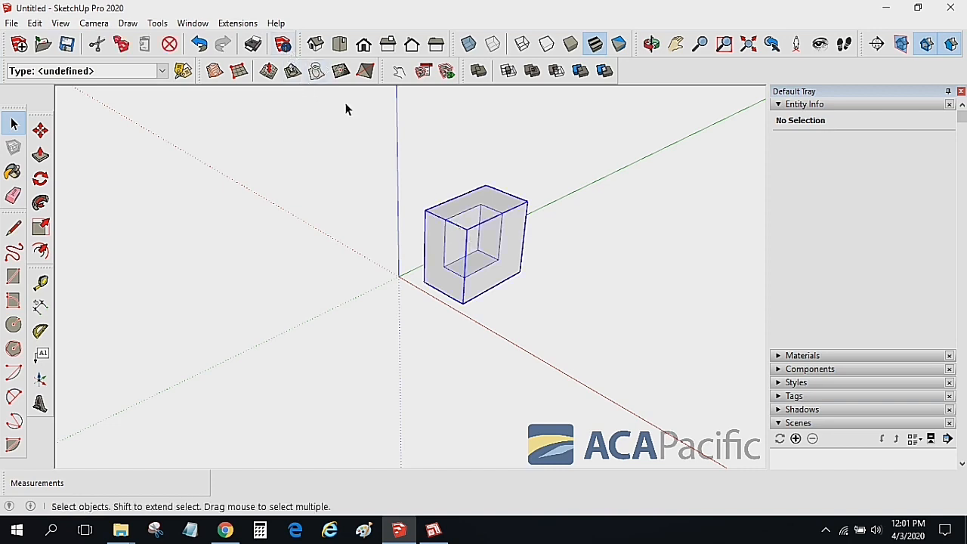
{"action": "left_click", "coordinate": [278, 48]}
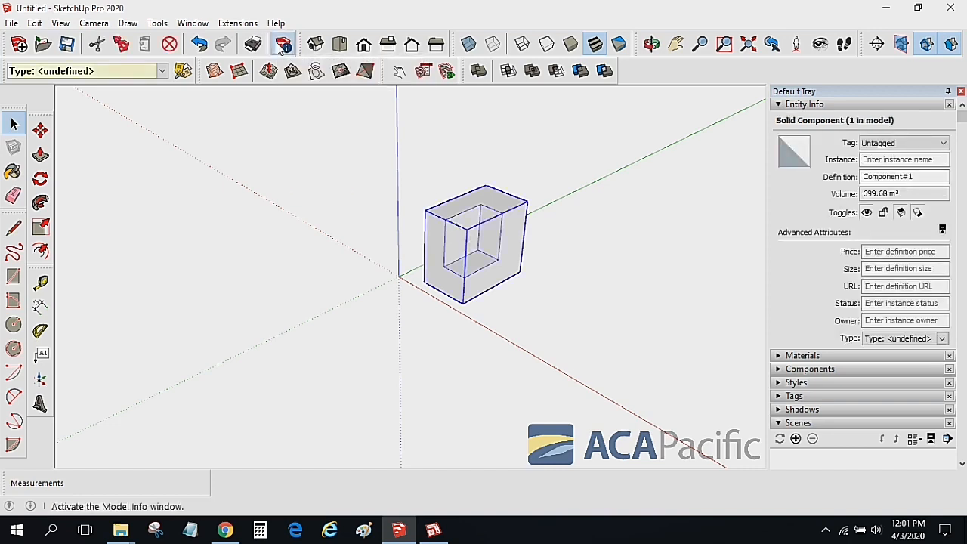
{"action": "left_click_drag", "start_coordinate": [278, 114], "coordinate": [602, 95]}
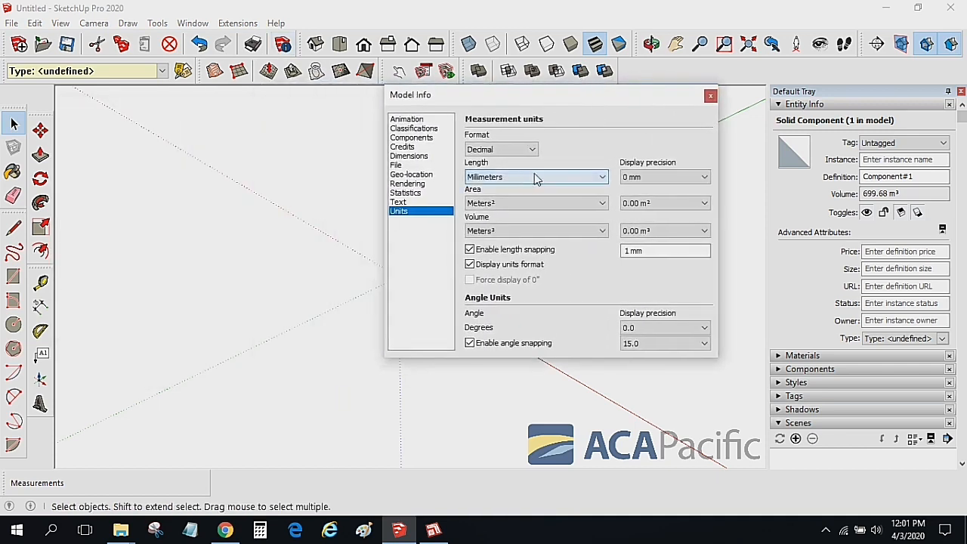
{"action": "left_click", "coordinate": [568, 231]}
{"action": "left_click", "coordinate": [568, 233]}
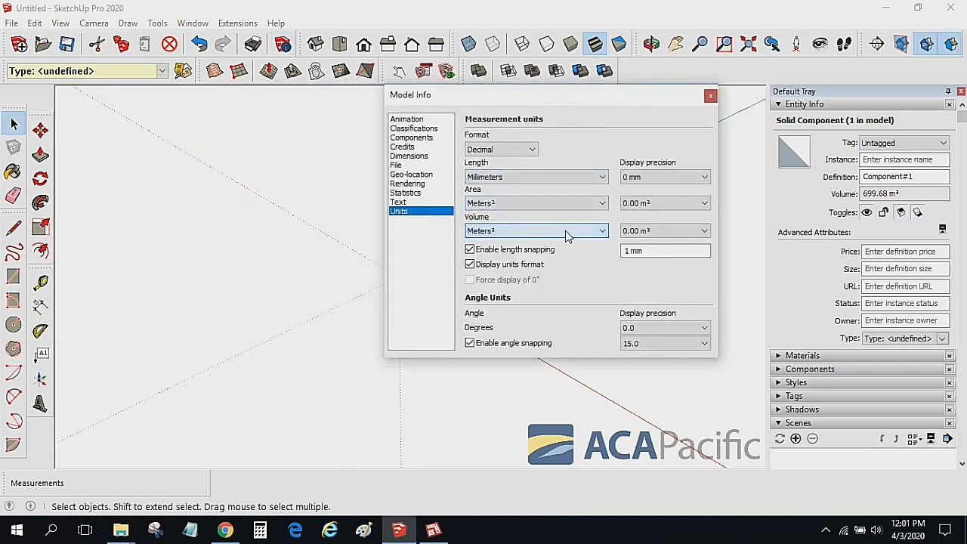
{"action": "left_click", "coordinate": [529, 233]}
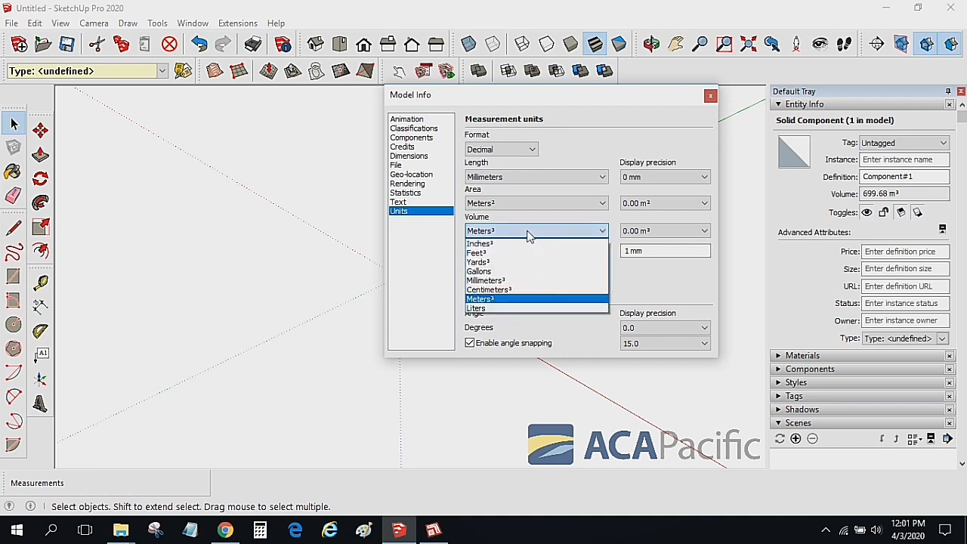
{"action": "left_click", "coordinate": [542, 174]}
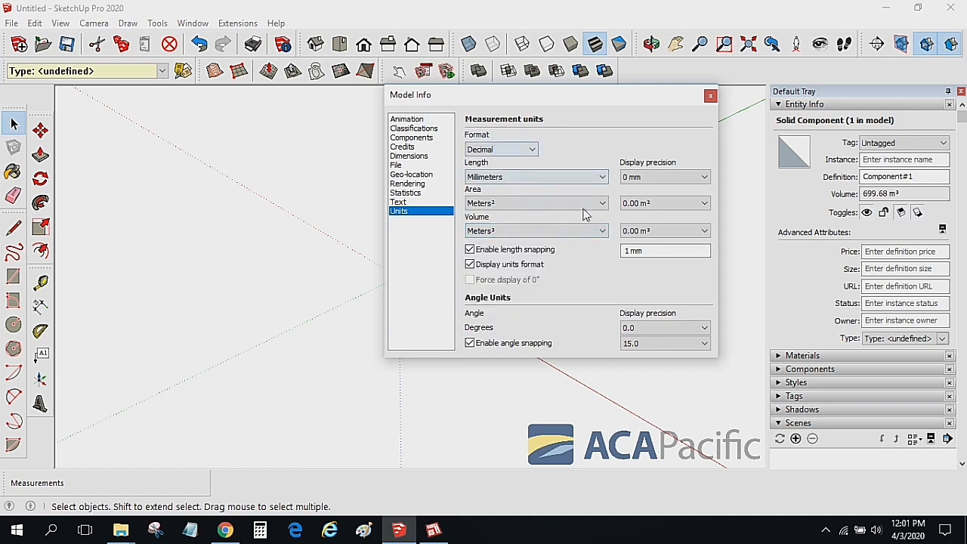
{"action": "left_click", "coordinate": [570, 231]}
{"action": "left_click", "coordinate": [571, 147]}
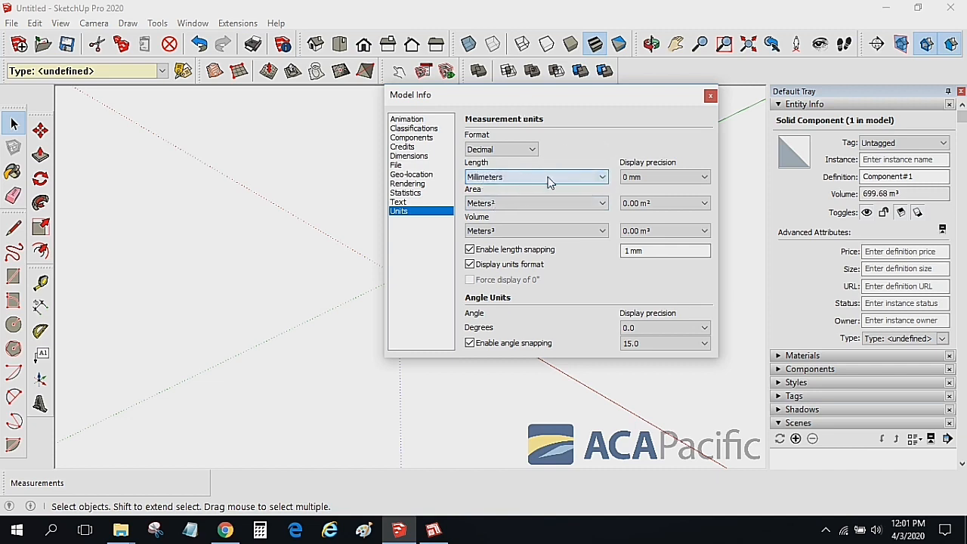
{"action": "left_click", "coordinate": [568, 203]}
{"action": "left_click", "coordinate": [568, 204]}
{"action": "left_click", "coordinate": [568, 232]}
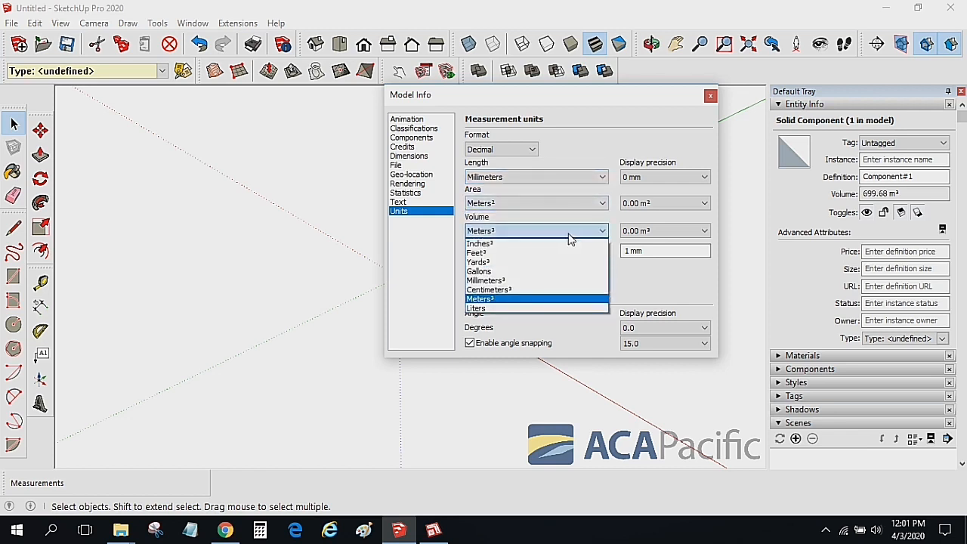
{"action": "left_click", "coordinate": [571, 234]}
- Turn off the display of units format in the model's measurement settings and close the dialog
{"action": "left_click", "coordinate": [581, 264]}
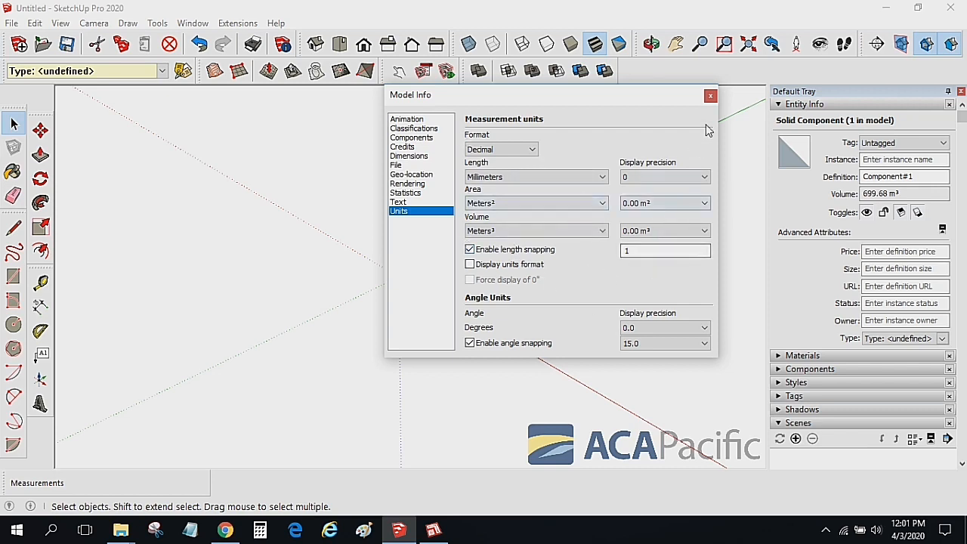
{"action": "left_click", "coordinate": [710, 95]}
- Rename the box component's definition as "kotak"
{"action": "left_click", "coordinate": [519, 238]}
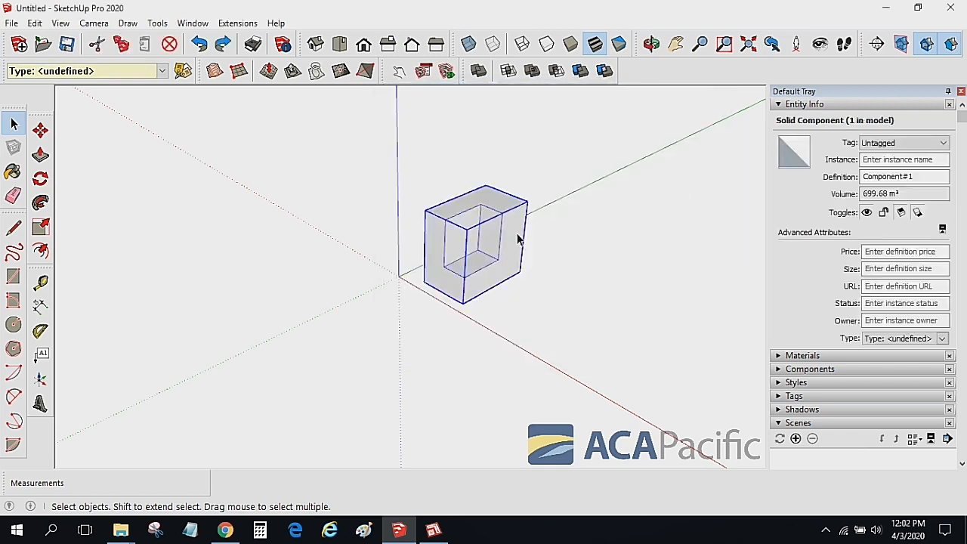
{"action": "left_click", "coordinate": [530, 200]}
{"action": "left_click", "coordinate": [507, 219]}
{"action": "left_click_drag", "start_coordinate": [911, 177], "coordinate": [823, 188]}
{"action": "type", "text": "kotak"}
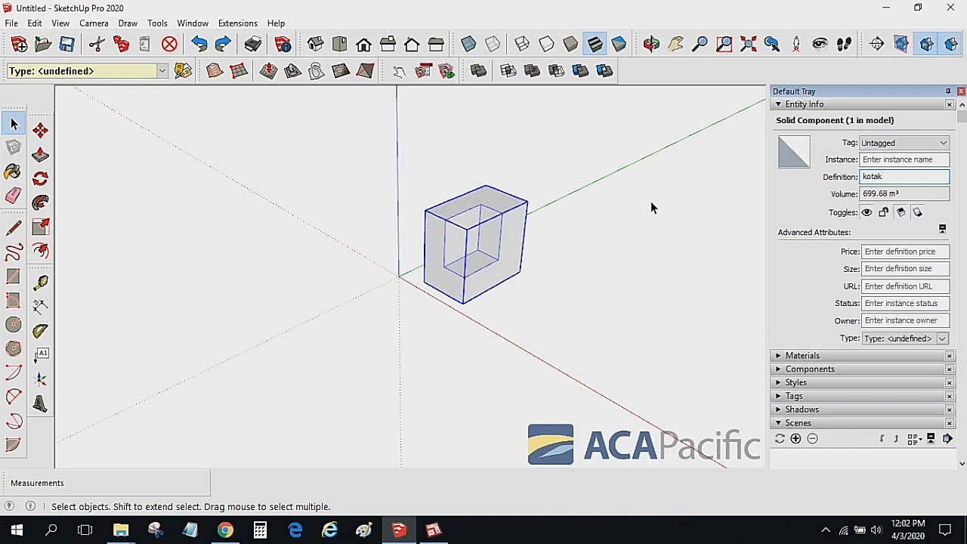
{"action": "left_click", "coordinate": [650, 201]}
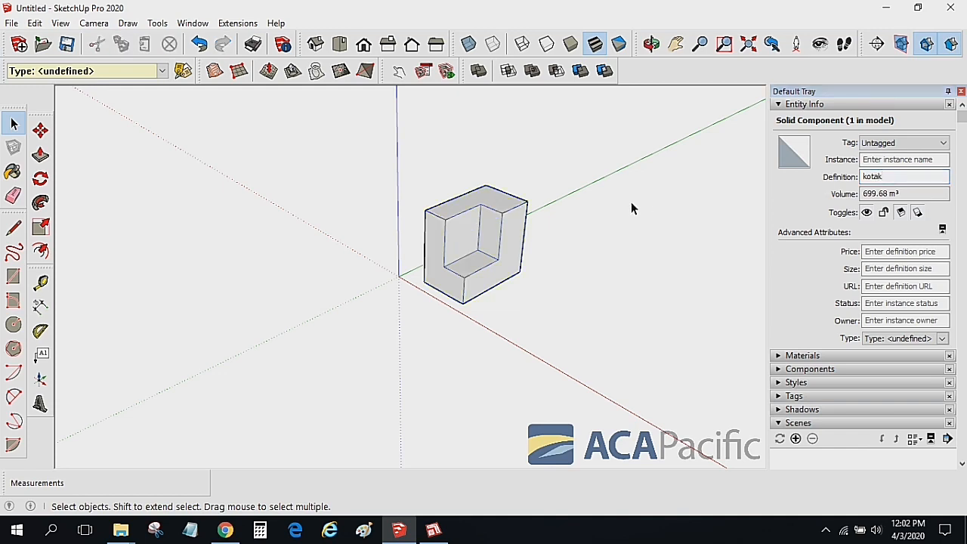
- Attach a leader text label reading "kotak" to the box component, with the text placed beside it
{"action": "left_click", "coordinate": [41, 353]}
{"action": "left_click", "coordinate": [500, 236]}
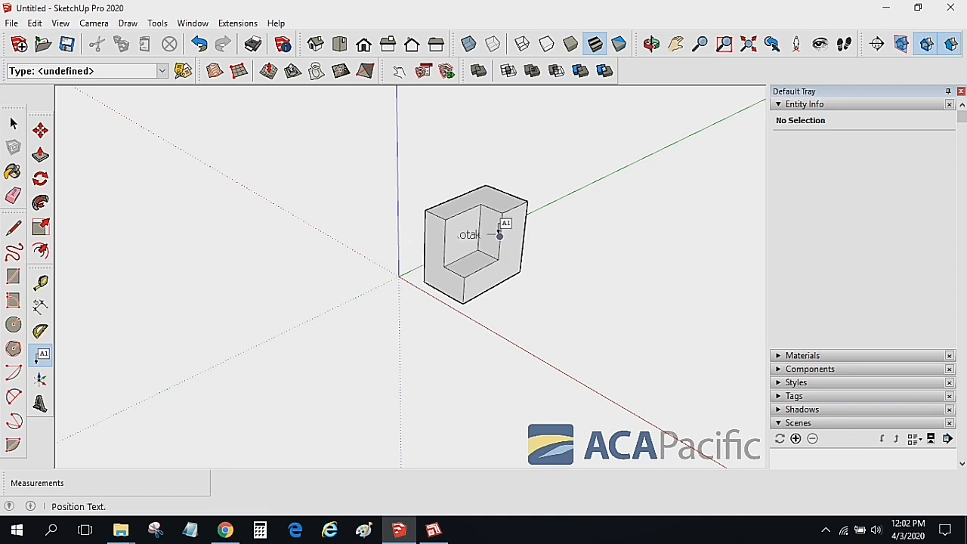
{"action": "left_click", "coordinate": [572, 186]}
{"action": "left_click", "coordinate": [634, 185]}
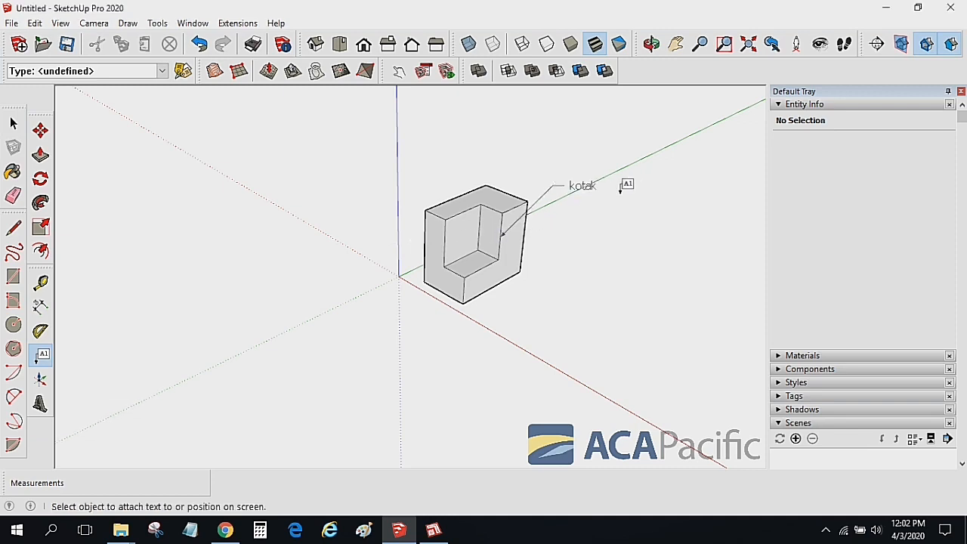
- Delete the box component together with its text label
{"action": "left_click", "coordinate": [13, 124]}
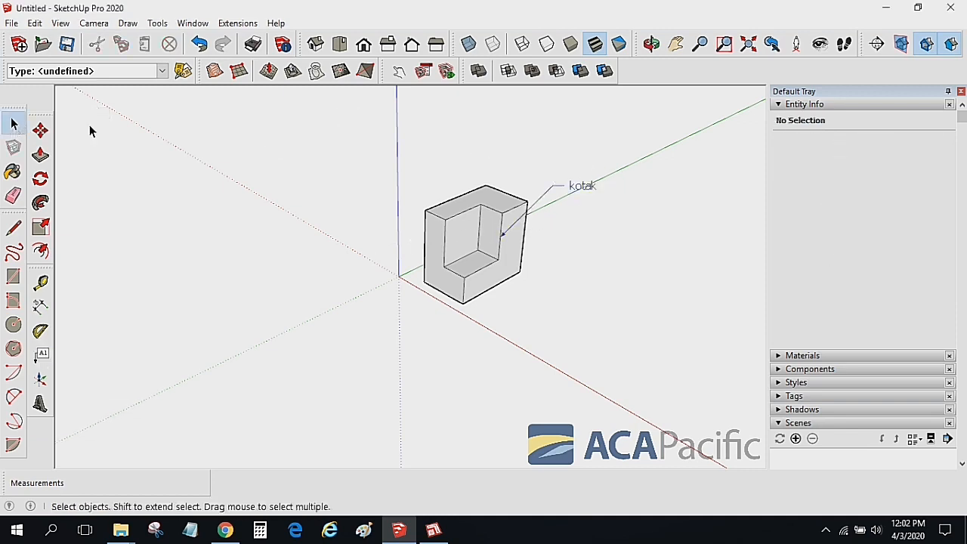
{"action": "left_click_drag", "start_coordinate": [341, 146], "coordinate": [628, 349]}
{"action": "key", "text": "Delete"}
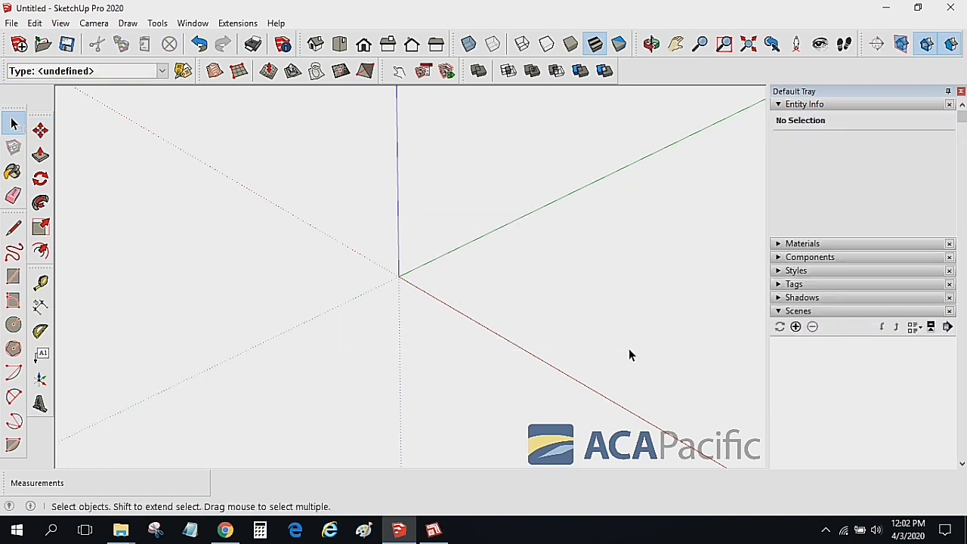
- Draw an open three-edge door frame outline from two uprights and a head, about 5100 mm in total length
{"action": "left_click", "coordinate": [13, 276]}
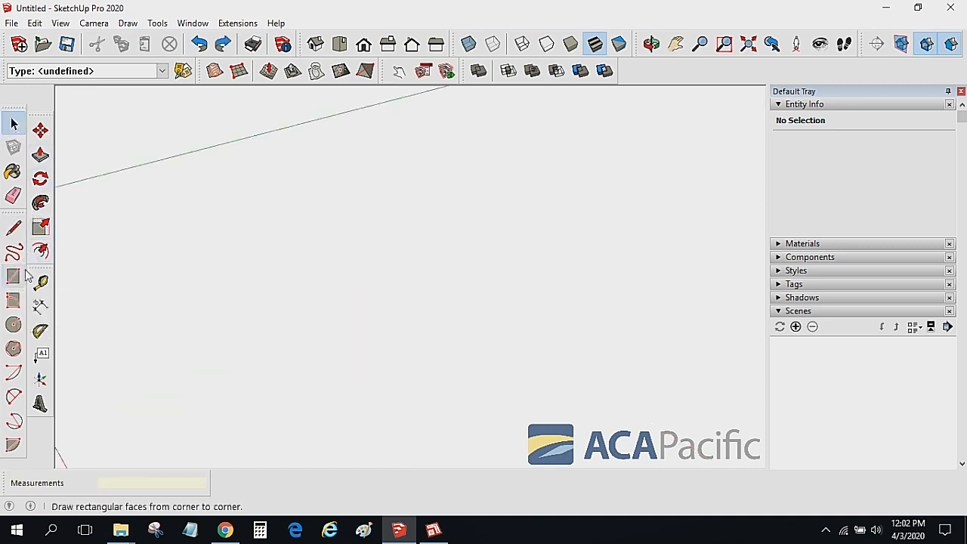
{"action": "left_click", "coordinate": [13, 228]}
{"action": "left_click", "coordinate": [316, 318]}
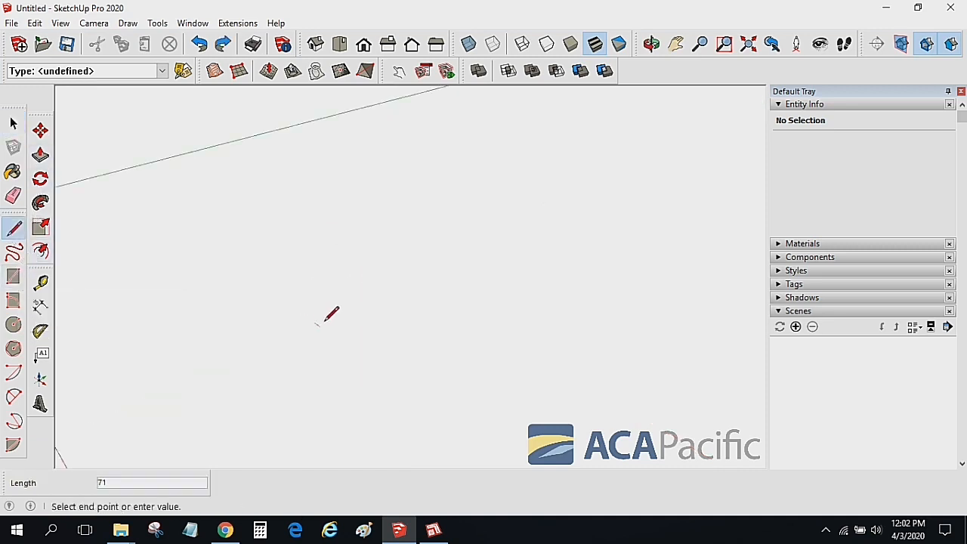
{"action": "type", "text": "1396"}
{"action": "key", "text": "Return"}
{"action": "scroll", "coordinate": [308, 240], "scroll_direction": "down", "scroll_amount": 3}
{"action": "left_click", "coordinate": [327, 198]}
{"action": "left_click", "coordinate": [336, 296]}
{"action": "key", "text": "Escape"}
- Draw a small closed profile face with lines at the foot of one upright of the frame outline
{"action": "scroll", "coordinate": [295, 291], "scroll_direction": "up", "scroll_amount": 2}
{"action": "key", "text": "r"}
{"action": "scroll", "coordinate": [358, 298], "scroll_direction": "up", "scroll_amount": 1}
{"action": "key", "text": "l"}
{"action": "scroll", "coordinate": [358, 298], "scroll_direction": "up", "scroll_amount": 2}
{"action": "left_click", "coordinate": [359, 299]}
{"action": "scroll", "coordinate": [381, 291], "scroll_direction": "up", "scroll_amount": 2}
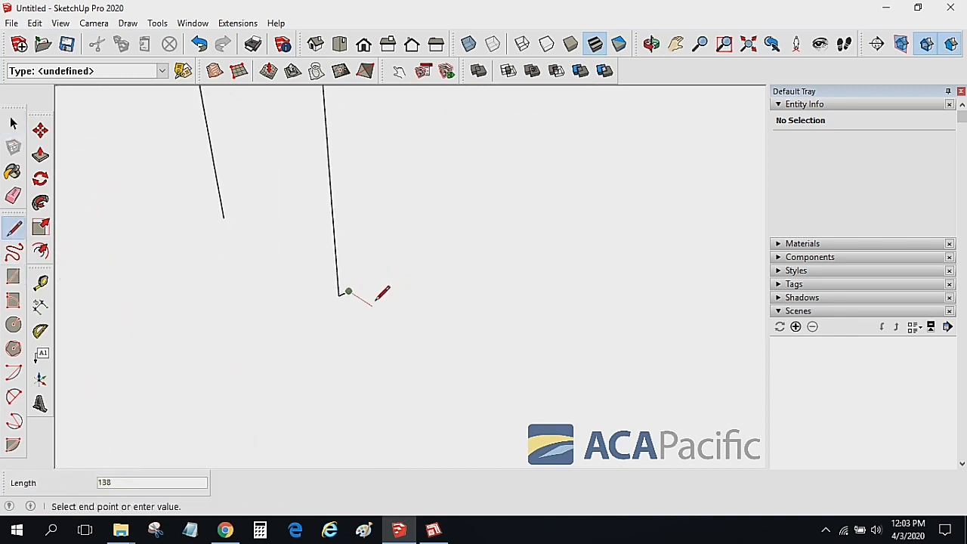
{"action": "type", "text": "3'"}
{"action": "scroll", "coordinate": [355, 293], "scroll_direction": "down", "scroll_amount": 2}
{"action": "key", "text": "Return"}
- Extrude the small profile along the three-edge outline with Follow Me to form the door frame
{"action": "left_click", "coordinate": [13, 123]}
{"action": "scroll", "coordinate": [198, 232], "scroll_direction": "down", "scroll_amount": 4}
{"action": "middle_click_drag", "start_coordinate": [207, 243], "coordinate": [285, 430], "text": "shift"}
{"action": "scroll", "coordinate": [256, 362], "scroll_direction": "down", "scroll_amount": 2}
{"action": "scroll", "coordinate": [256, 355], "scroll_direction": "down", "scroll_amount": 1}
{"action": "middle_click_drag", "start_coordinate": [263, 325], "coordinate": [340, 289]}
{"action": "left_click_drag", "start_coordinate": [344, 288], "coordinate": [138, 110]}
{"action": "left_click", "coordinate": [40, 202]}
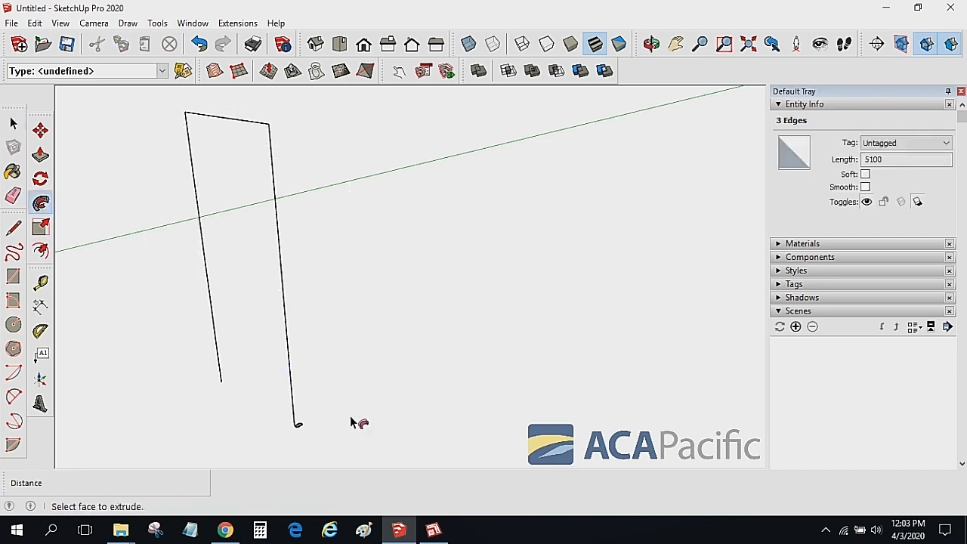
{"action": "left_click", "coordinate": [299, 428]}
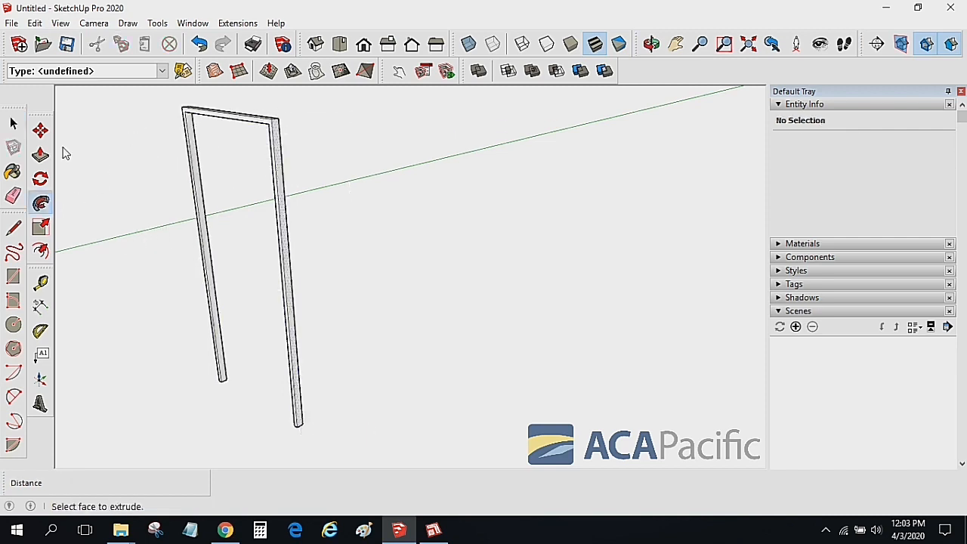
{"action": "left_click", "coordinate": [13, 123]}
{"action": "middle_click_drag", "start_coordinate": [162, 174], "coordinate": [218, 173]}
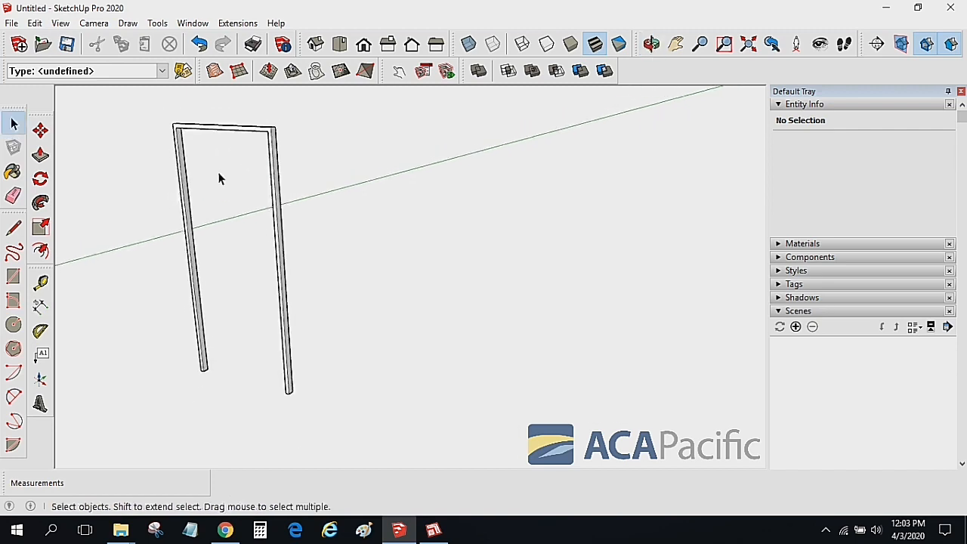
{"action": "triple_click", "coordinate": [185, 189]}
{"action": "right_click", "coordinate": [185, 189]}
{"action": "left_click", "coordinate": [225, 292]}
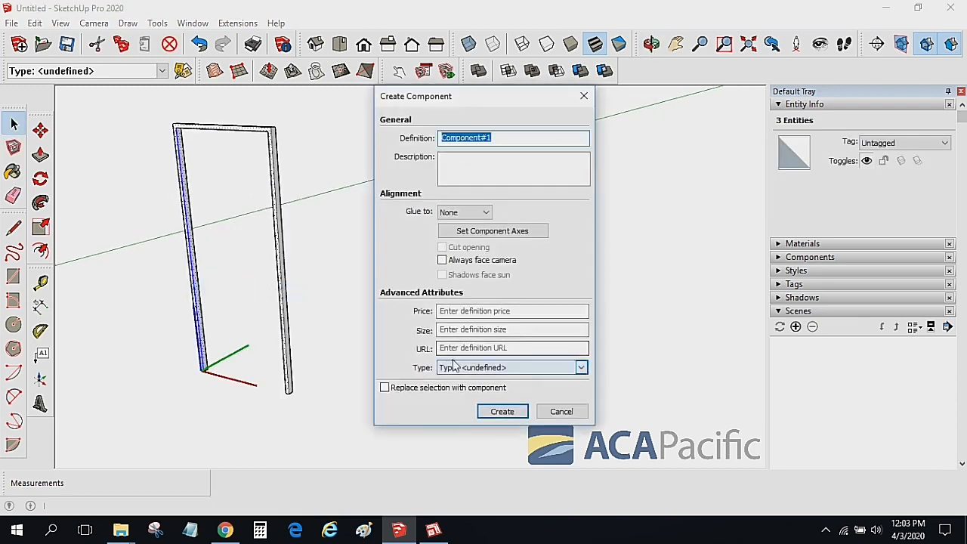
{"action": "left_click", "coordinate": [565, 411]}
- Turn the entire door frame into a component named "kusen pintu", replacing the selected geometry
{"action": "left_click_drag", "start_coordinate": [130, 115], "coordinate": [359, 427]}
{"action": "right_click", "coordinate": [286, 250]}
{"action": "left_click", "coordinate": [332, 354]}
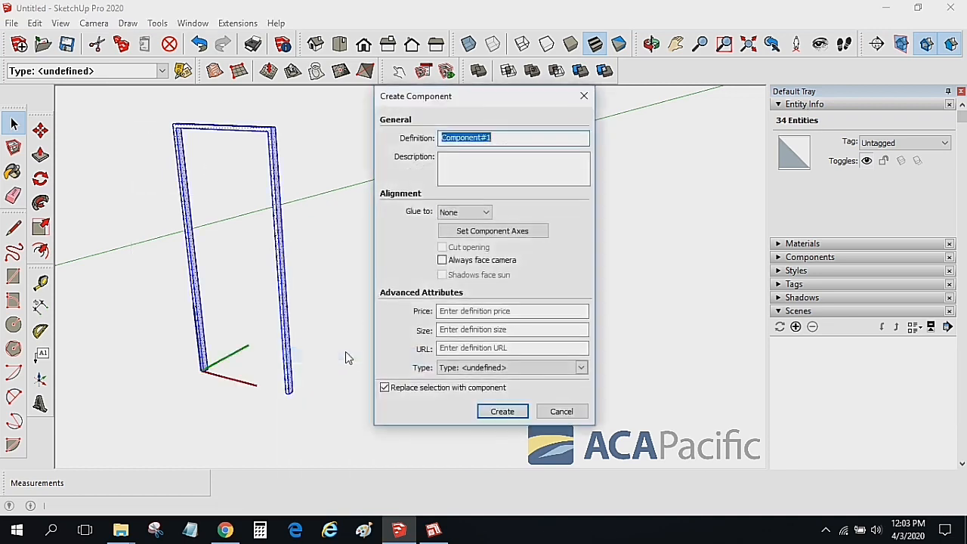
{"action": "type", "text": "kusen pintu"}
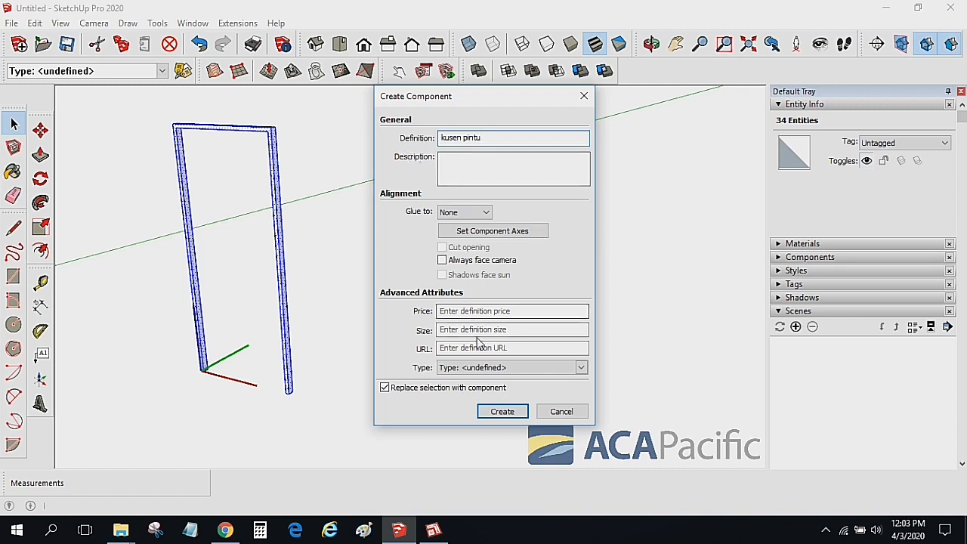
{"action": "left_click", "coordinate": [489, 414]}
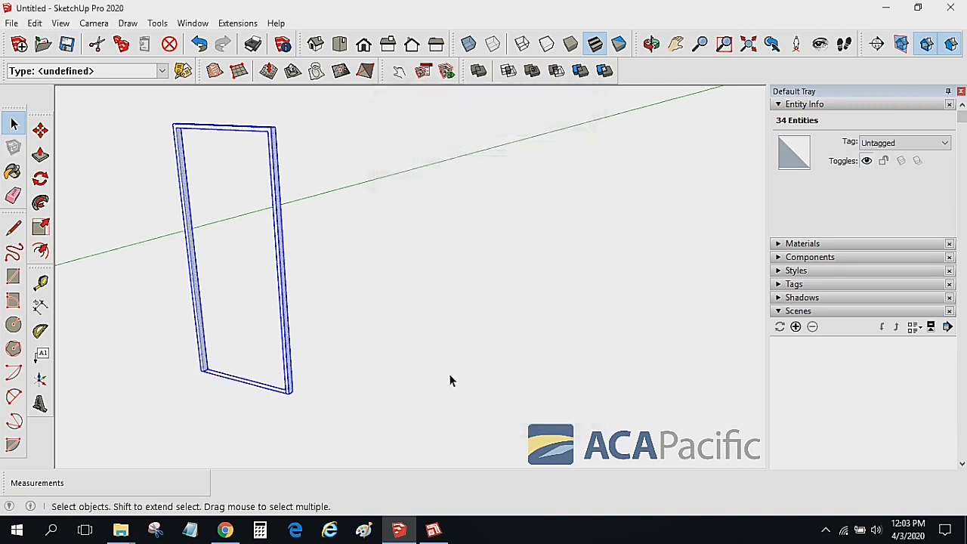
- Draw a rectangle filling the door frame opening, from the inner upper corner to the diagonally opposite foot
{"action": "left_click", "coordinate": [333, 270]}
{"action": "left_click", "coordinate": [13, 278]}
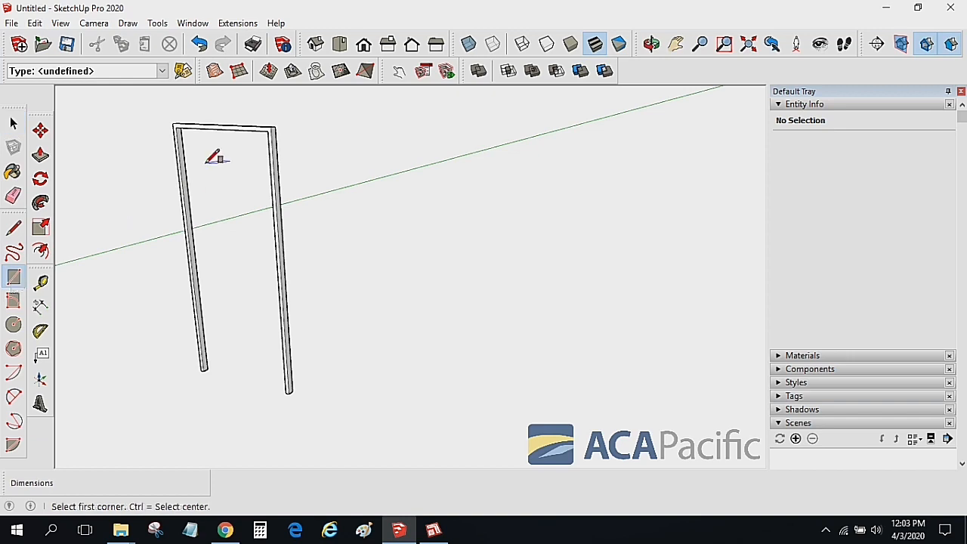
{"action": "scroll", "coordinate": [199, 123], "scroll_direction": "up", "scroll_amount": 2}
{"action": "scroll", "coordinate": [192, 134], "scroll_direction": "up", "scroll_amount": 1}
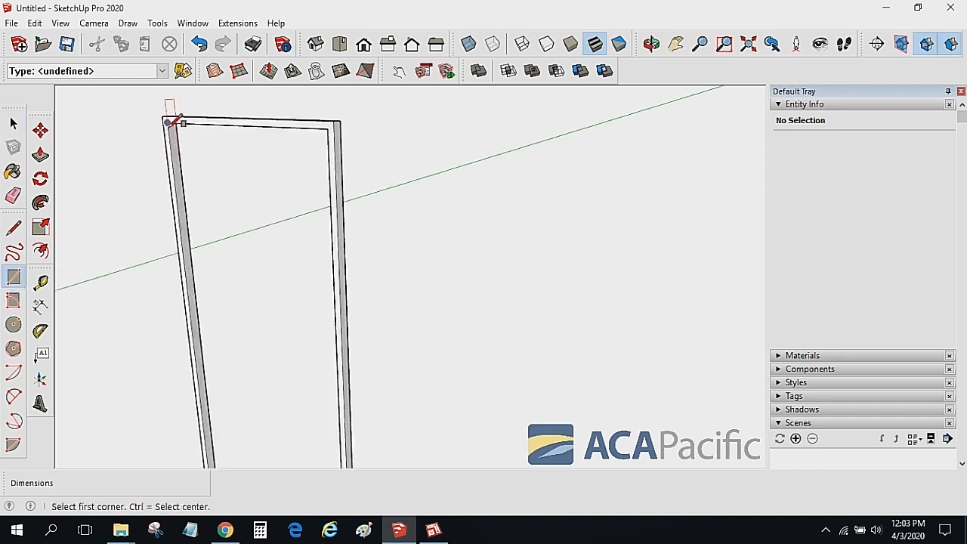
{"action": "left_click", "coordinate": [168, 121]}
{"action": "scroll", "coordinate": [244, 261], "scroll_direction": "down", "scroll_amount": 2}
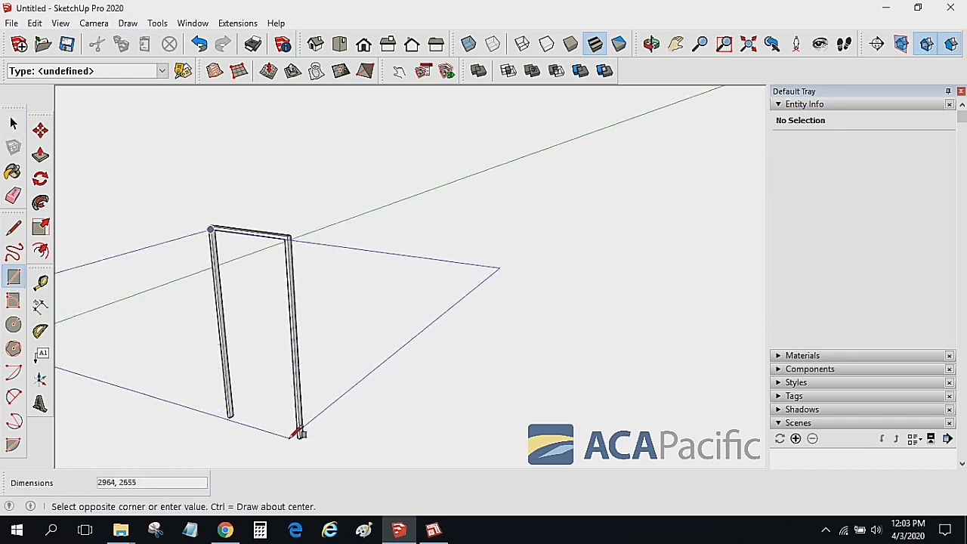
{"action": "left_click", "coordinate": [302, 431]}
{"action": "scroll", "coordinate": [302, 431], "scroll_direction": "down", "scroll_amount": 1}
{"action": "left_click", "coordinate": [13, 123]}
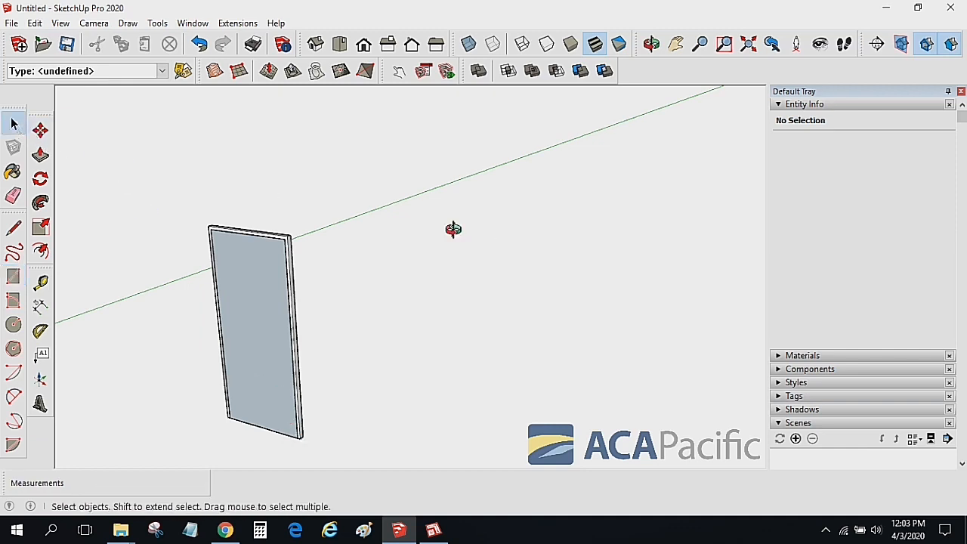
- Push/Pull the rectangular face inside the frame to give the door panel a thin thickness
{"action": "middle_click_drag", "start_coordinate": [496, 241], "coordinate": [209, 230]}
{"action": "left_click", "coordinate": [41, 155]}
{"action": "scroll", "coordinate": [446, 296], "scroll_direction": "up", "scroll_amount": 2}
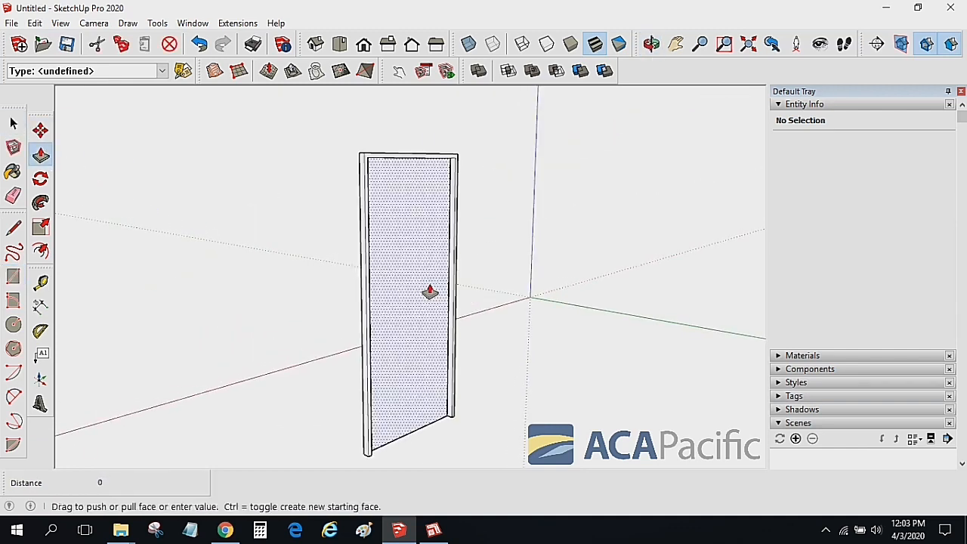
{"action": "left_click", "coordinate": [432, 293]}
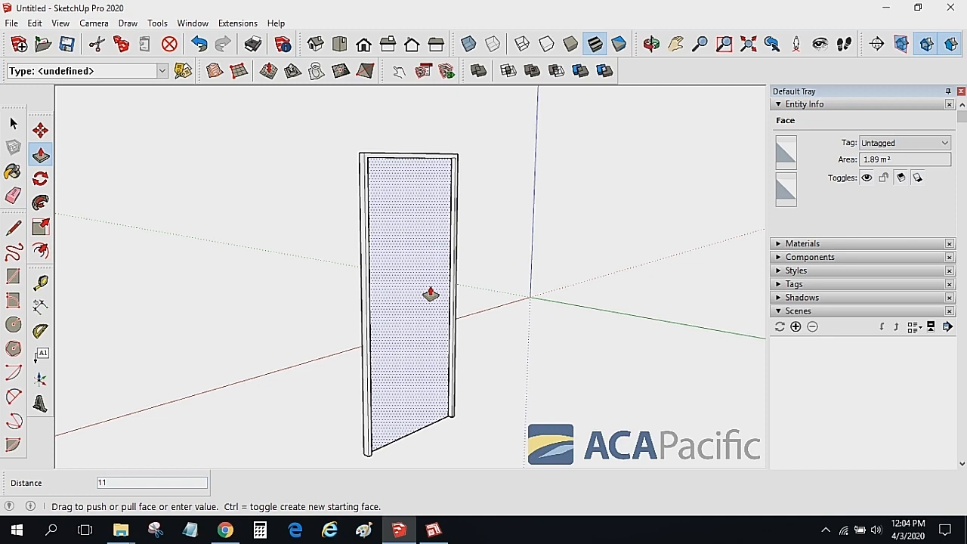
{"action": "left_click", "coordinate": [428, 294]}
- Turn the whole door panel into a component named "daun pintu", replacing the selected geometry
{"action": "left_click", "coordinate": [12, 123]}
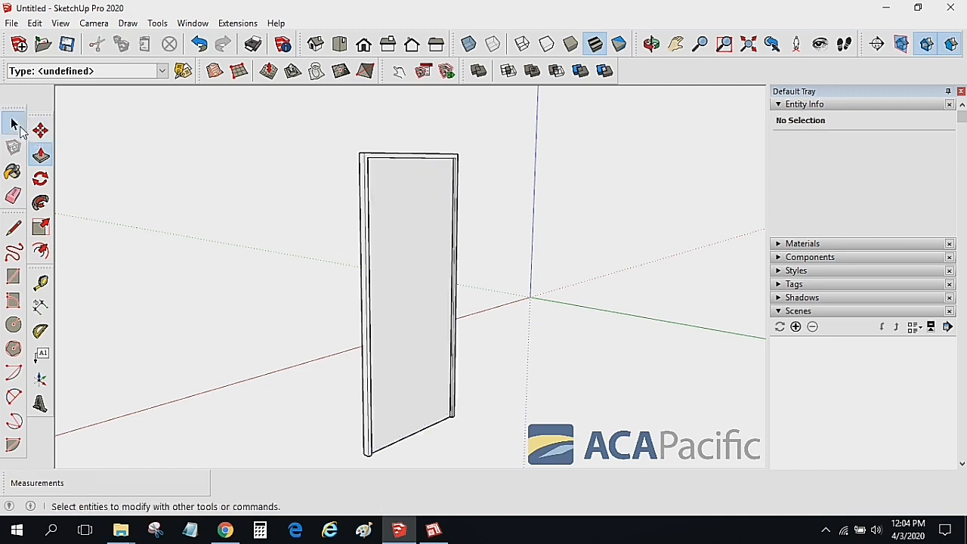
{"action": "triple_click", "coordinate": [409, 237]}
{"action": "right_click", "coordinate": [409, 237]}
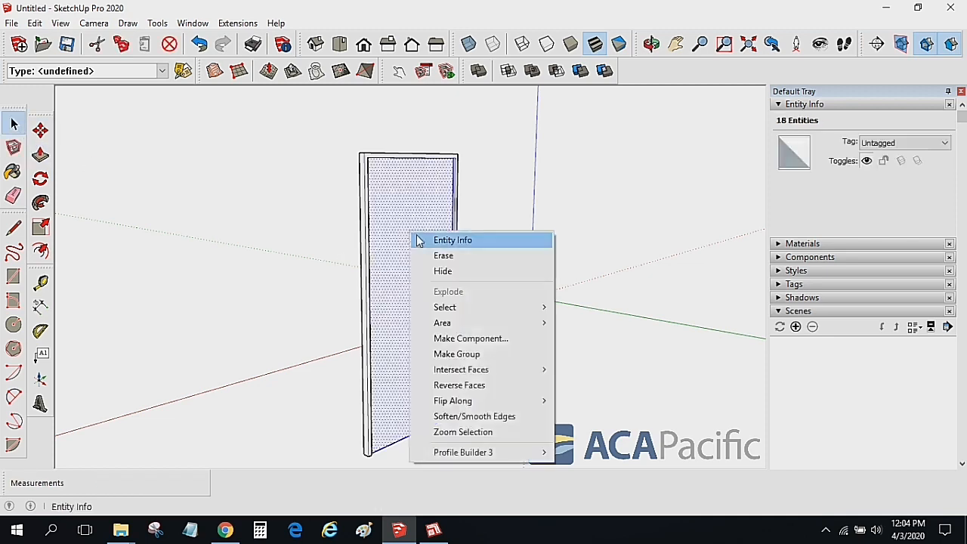
{"action": "left_click", "coordinate": [475, 339]}
{"action": "type", "text": "daun pintu"}
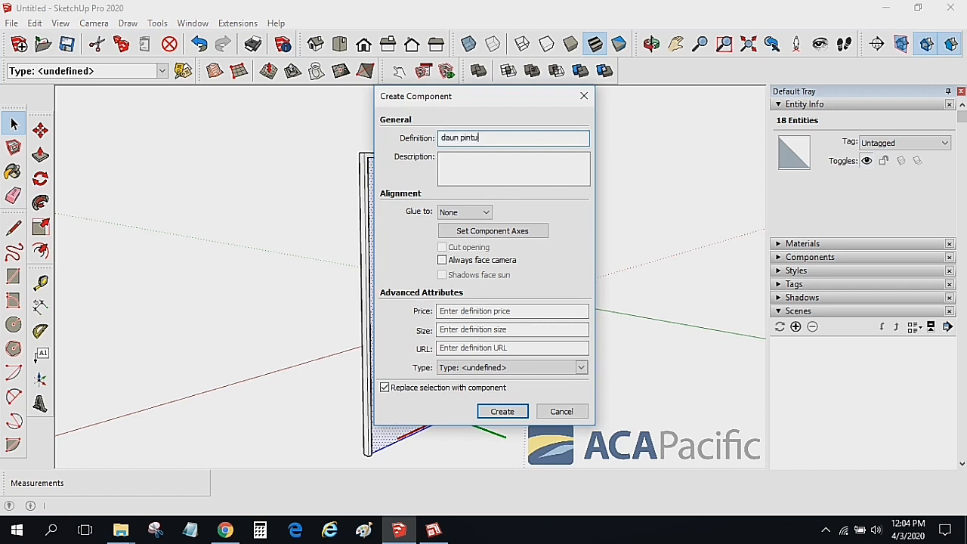
{"action": "left_click", "coordinate": [503, 411]}
- Start a component from the frame and panel together, named "PINTU UTAMA" with the description "Pintu masuk ke ruang tamu"
{"action": "middle_click_drag", "start_coordinate": [273, 335], "coordinate": [579, 318]}
{"action": "left_click_drag", "start_coordinate": [332, 166], "coordinate": [506, 441]}
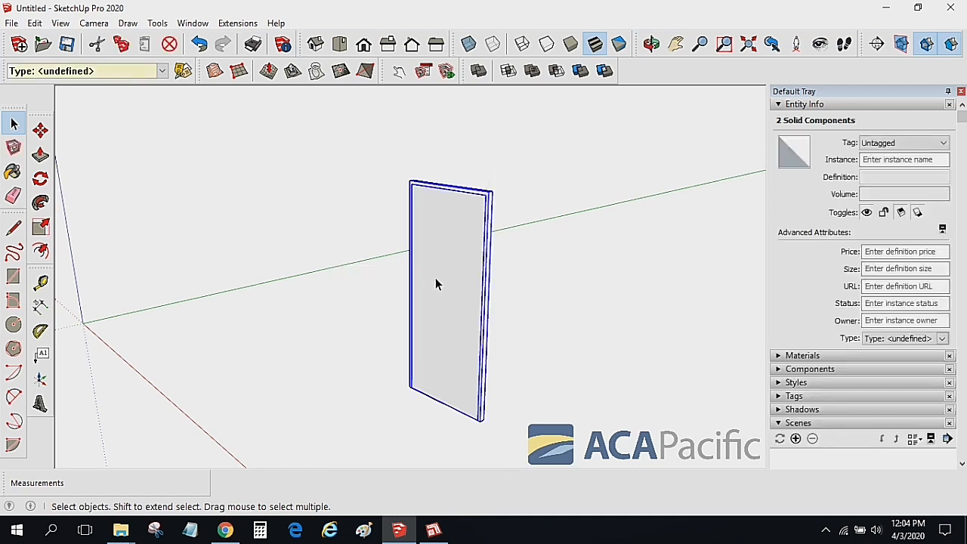
{"action": "right_click", "coordinate": [435, 284]}
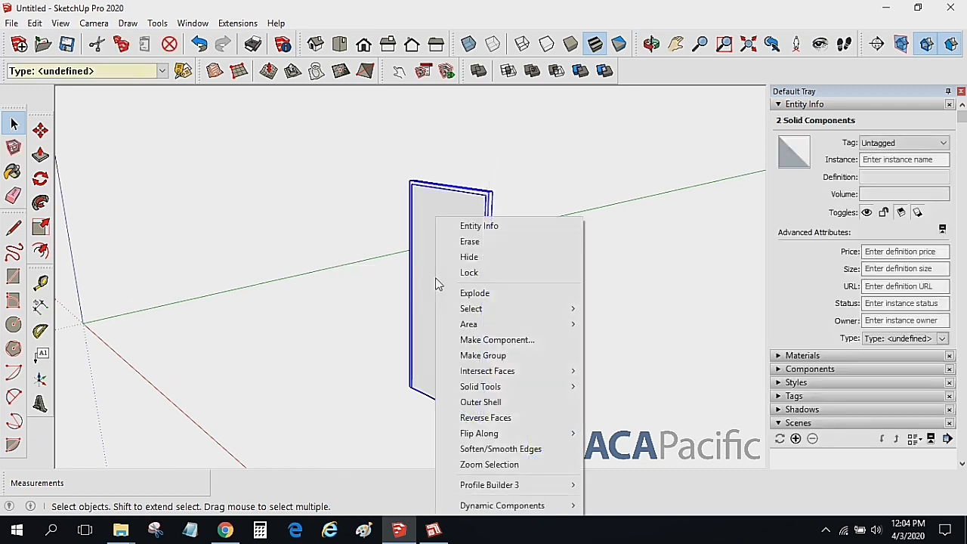
{"action": "left_click", "coordinate": [487, 341]}
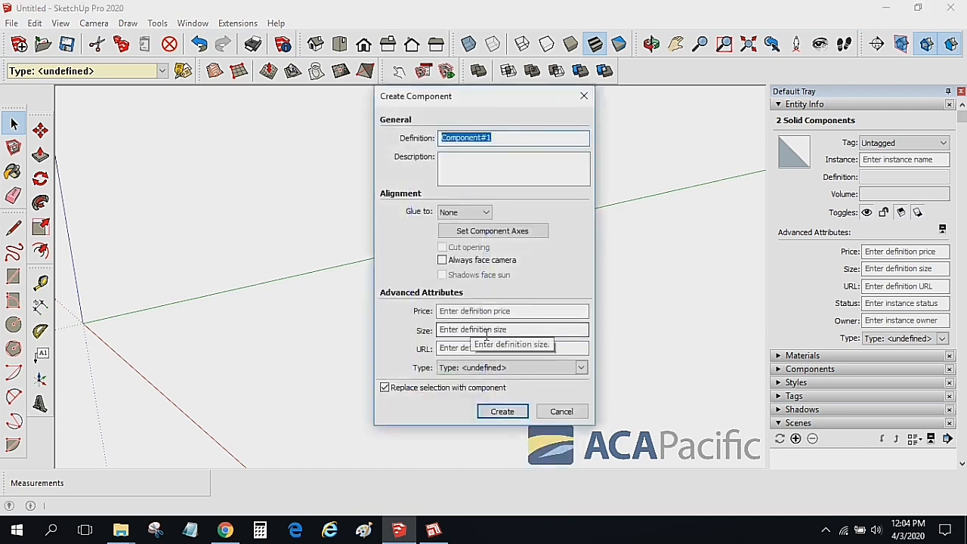
{"action": "type", "text": "PINTU UTAMA"}
{"action": "left_click", "coordinate": [472, 164]}
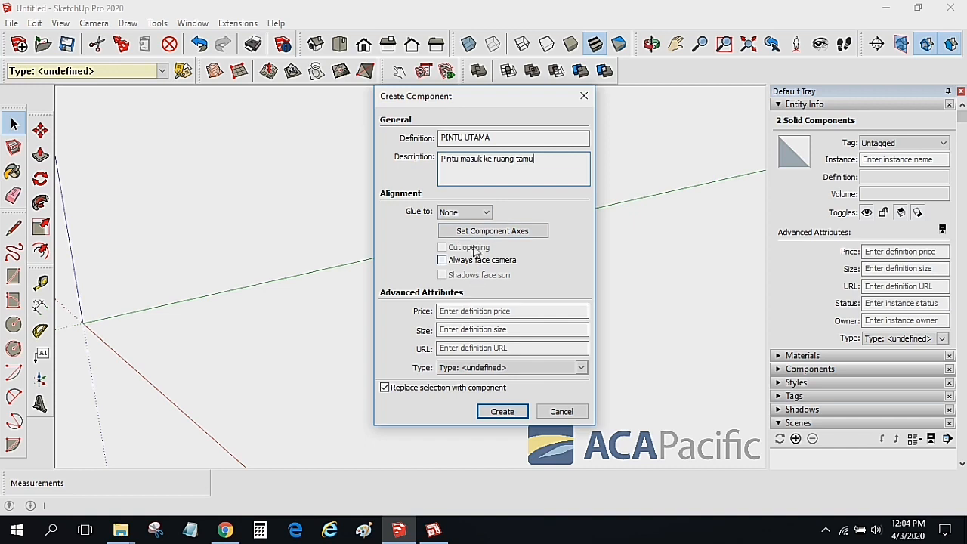
- Place the new component's axes origin at the door panel's lower corner and set its price to 1000000
{"action": "left_click", "coordinate": [475, 238]}
{"action": "scroll", "coordinate": [411, 389], "scroll_direction": "up", "scroll_amount": 5}
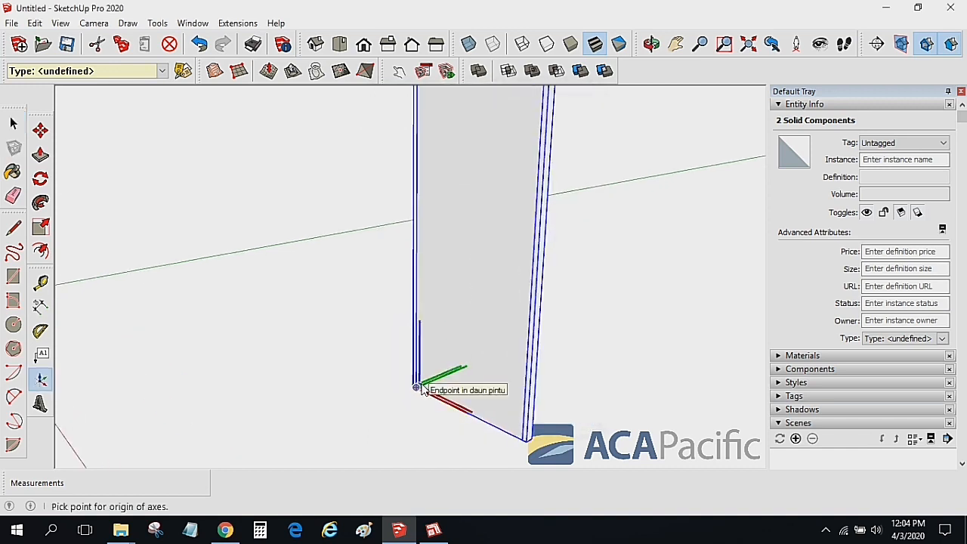
{"action": "left_click", "coordinate": [416, 389]}
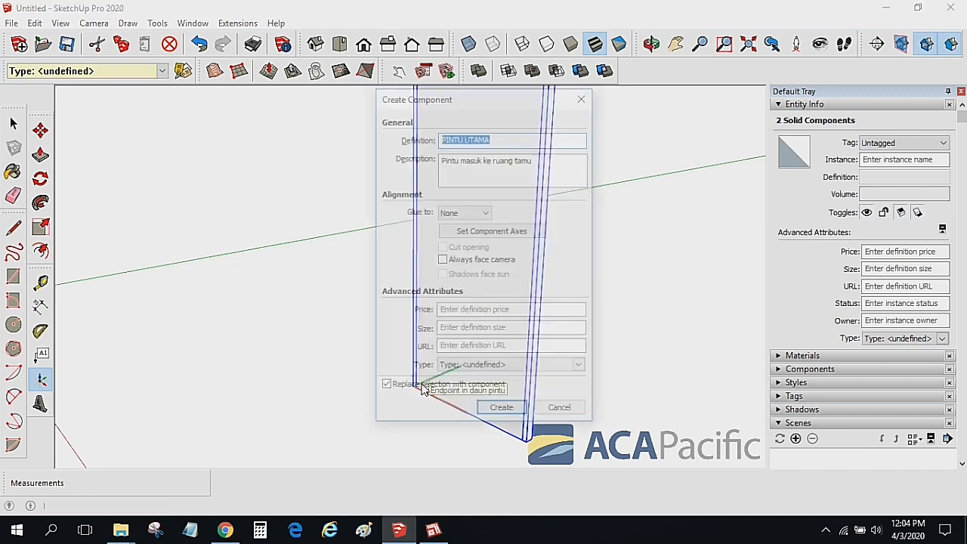
{"action": "left_click", "coordinate": [453, 310]}
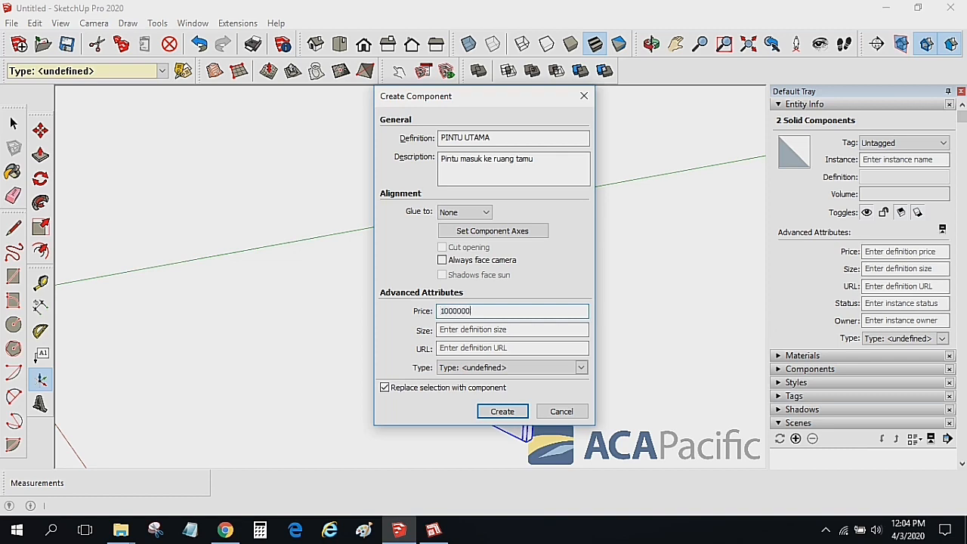
- Switch to Chrome and look up "door" in a new tab, opening the suggested Simpson door detail page
{"action": "left_click", "coordinate": [494, 349]}
{"action": "left_click", "coordinate": [225, 528]}
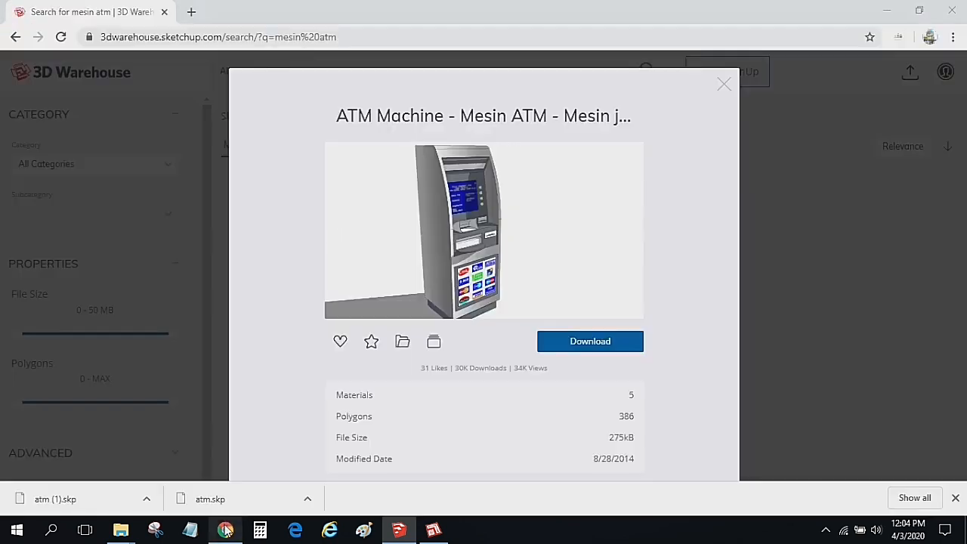
{"action": "left_click", "coordinate": [191, 13]}
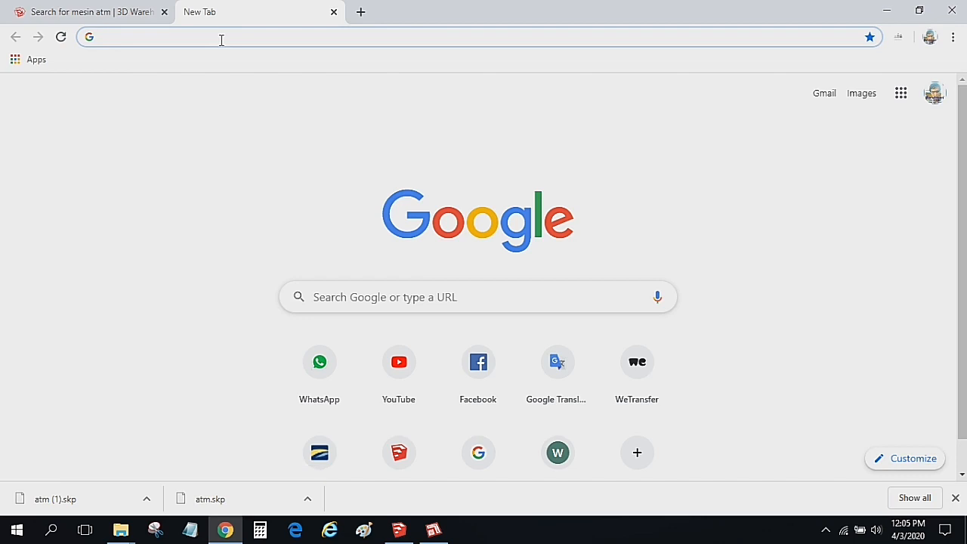
{"action": "type", "text": "door"}
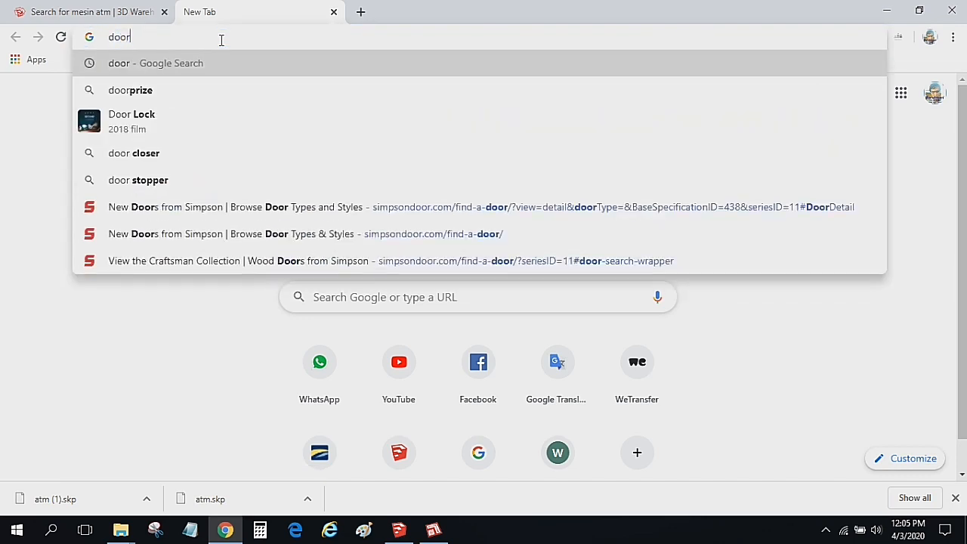
{"action": "left_click", "coordinate": [173, 207]}
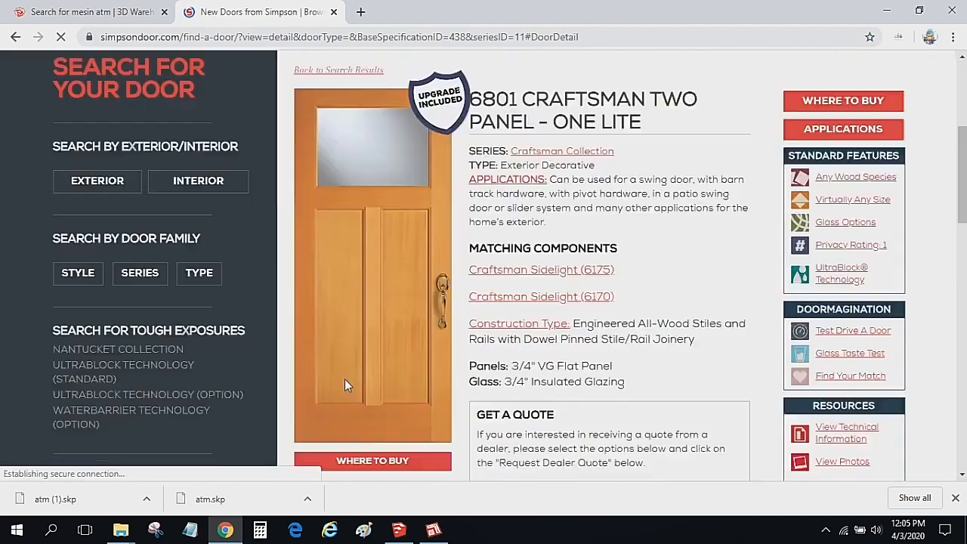
- Copy the Simpson door page's address and paste it as the new component's URL attribute in SketchUp
{"action": "scroll", "coordinate": [410, 300], "scroll_direction": "down", "scroll_amount": 1}
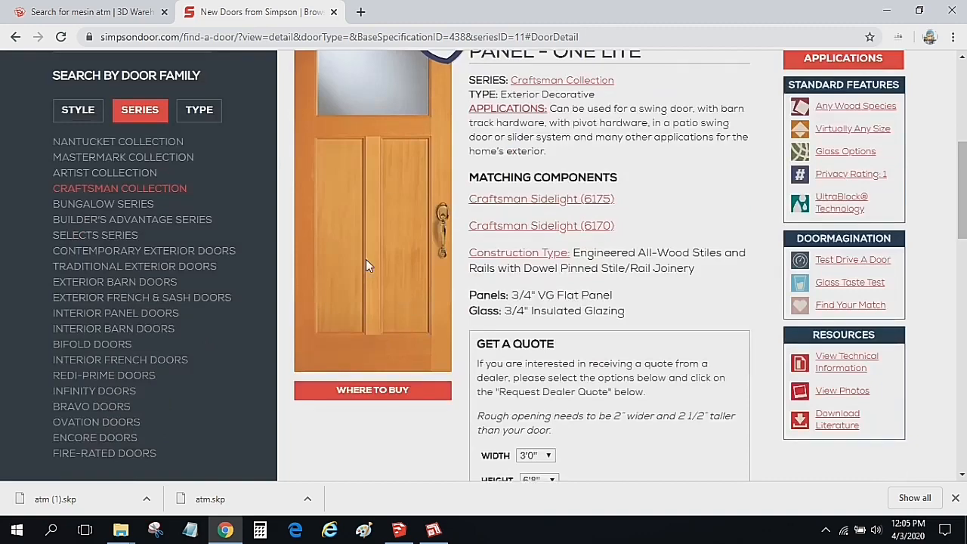
{"action": "scroll", "coordinate": [421, 269], "scroll_direction": "down", "scroll_amount": 1}
{"action": "scroll", "coordinate": [416, 268], "scroll_direction": "up", "scroll_amount": 4}
{"action": "scroll", "coordinate": [417, 268], "scroll_direction": "down", "scroll_amount": 6}
{"action": "scroll", "coordinate": [416, 268], "scroll_direction": "up", "scroll_amount": 6}
{"action": "left_click_drag", "start_coordinate": [579, 37], "coordinate": [74, 37]}
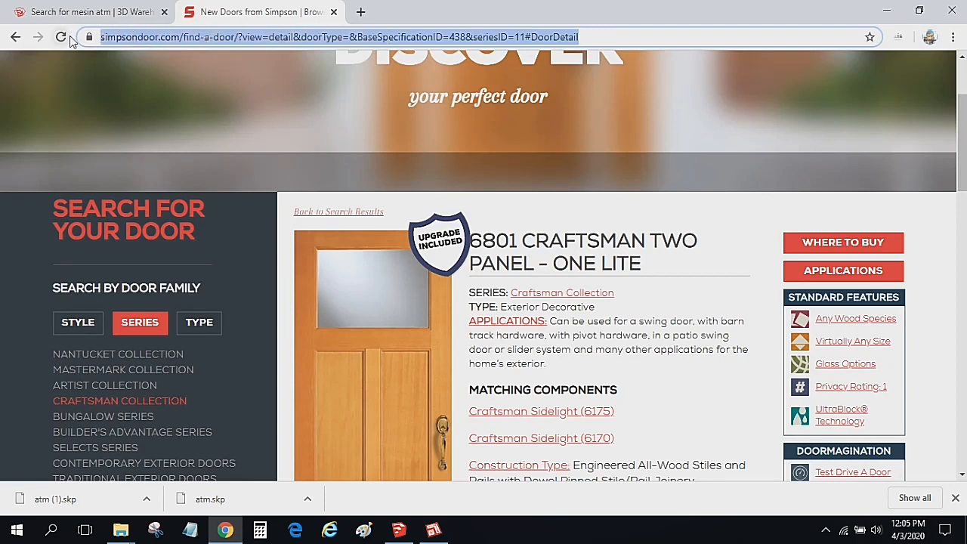
{"action": "left_click", "coordinate": [399, 529]}
{"action": "left_click", "coordinate": [471, 349]}
{"action": "key", "text": "ctrl+v"}
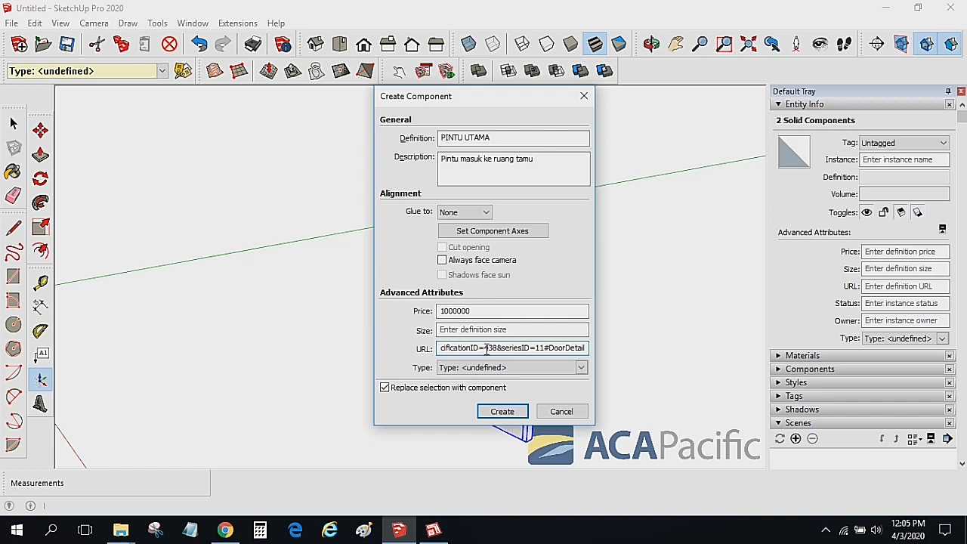
- Classify the new component as IfcDoor under IFC 2x3 and create it with the selection replaced
{"action": "left_click", "coordinate": [565, 369]}
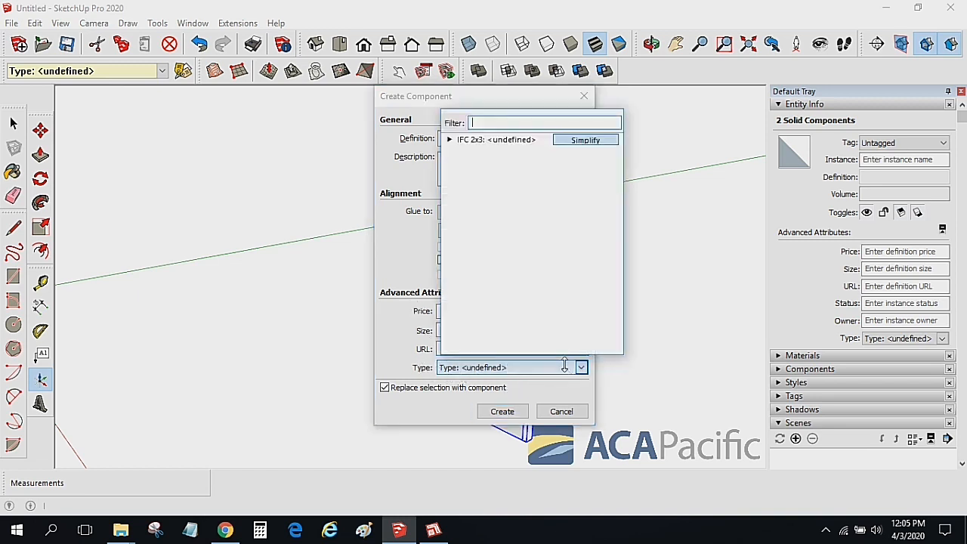
{"action": "double_click", "coordinate": [478, 140]}
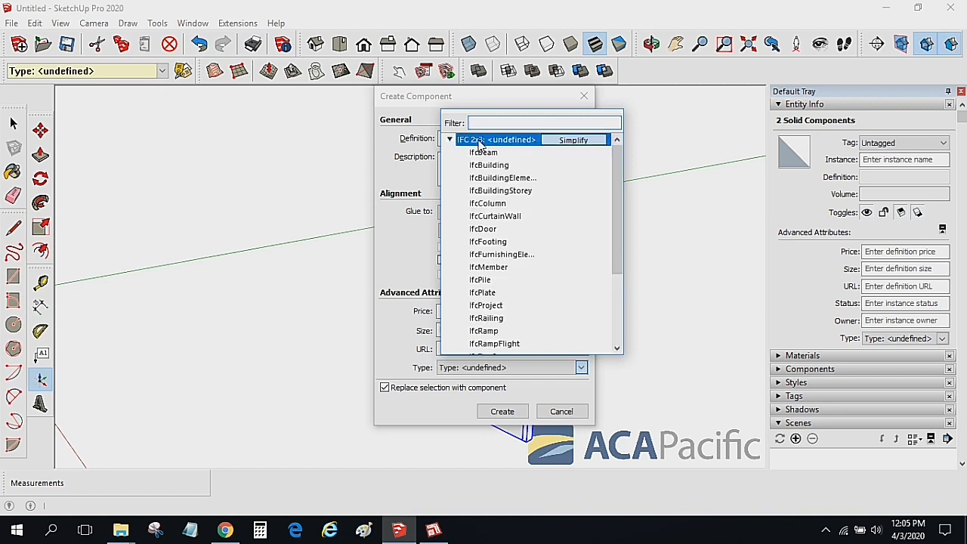
{"action": "left_click", "coordinate": [483, 229]}
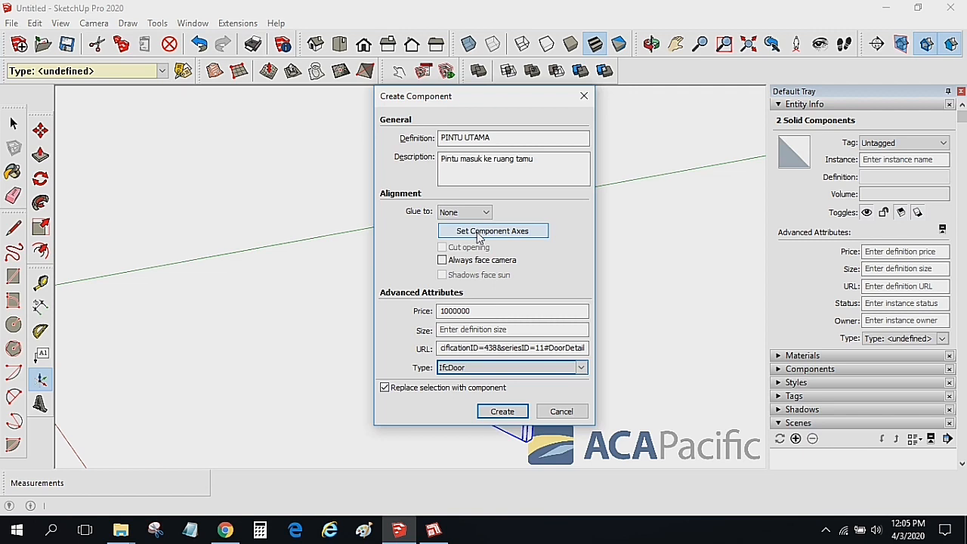
{"action": "left_click", "coordinate": [502, 412]}
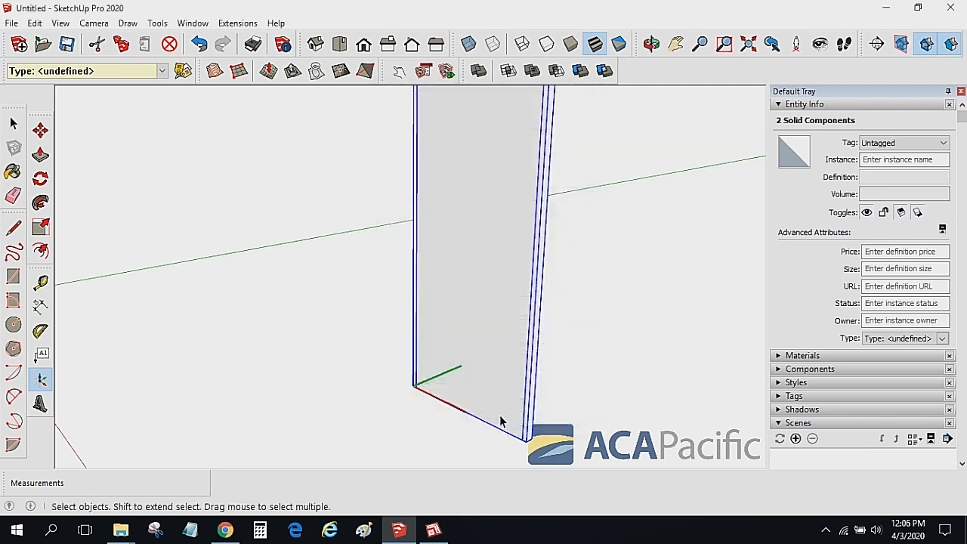
- Select the finished door component and examine its definition, price, URL and IFC type in the entity information
{"action": "scroll", "coordinate": [582, 347], "scroll_direction": "down", "scroll_amount": 4}
{"action": "left_click", "coordinate": [582, 353]}
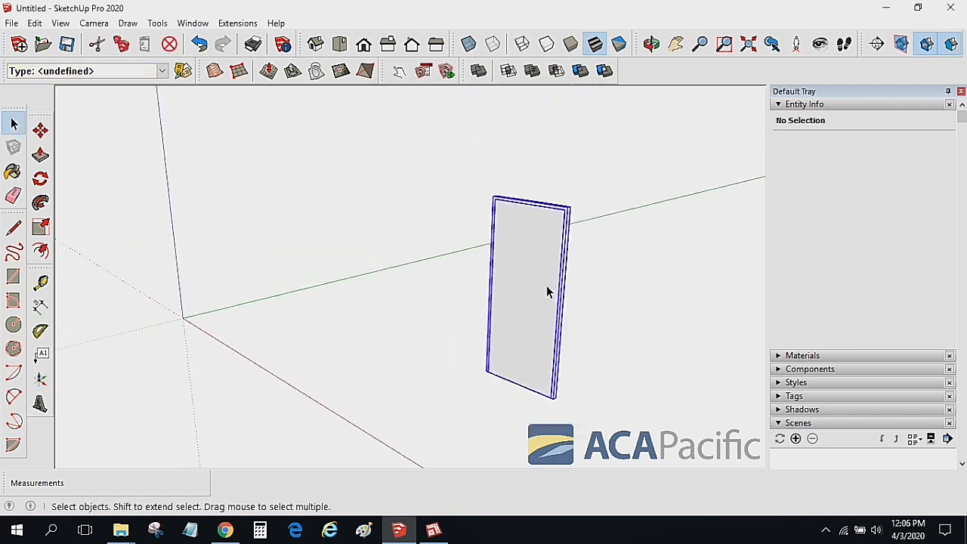
{"action": "left_click", "coordinate": [547, 287]}
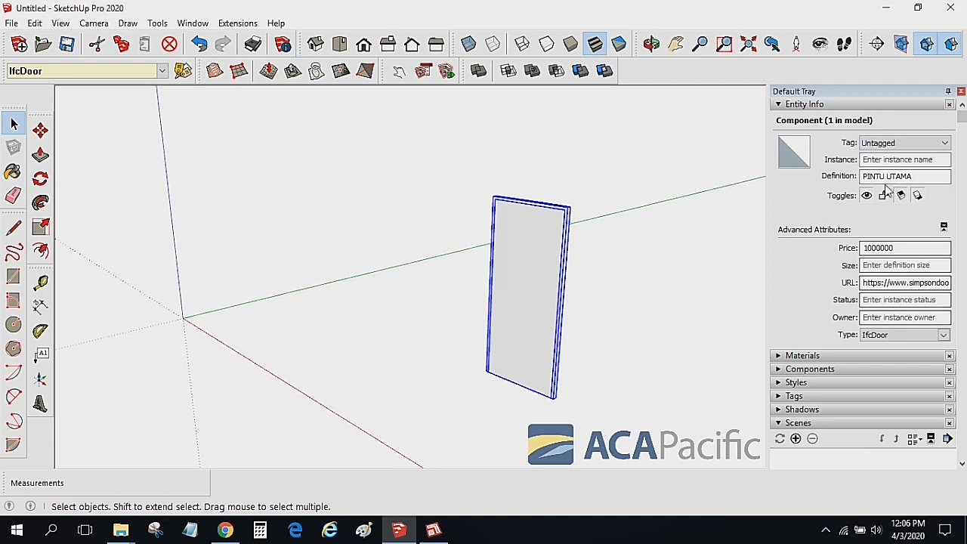
{"action": "left_click", "coordinate": [721, 303]}
{"action": "middle_click_drag", "start_coordinate": [646, 267], "coordinate": [520, 263]}
{"action": "scroll", "coordinate": [520, 261], "scroll_direction": "down", "scroll_amount": 3}
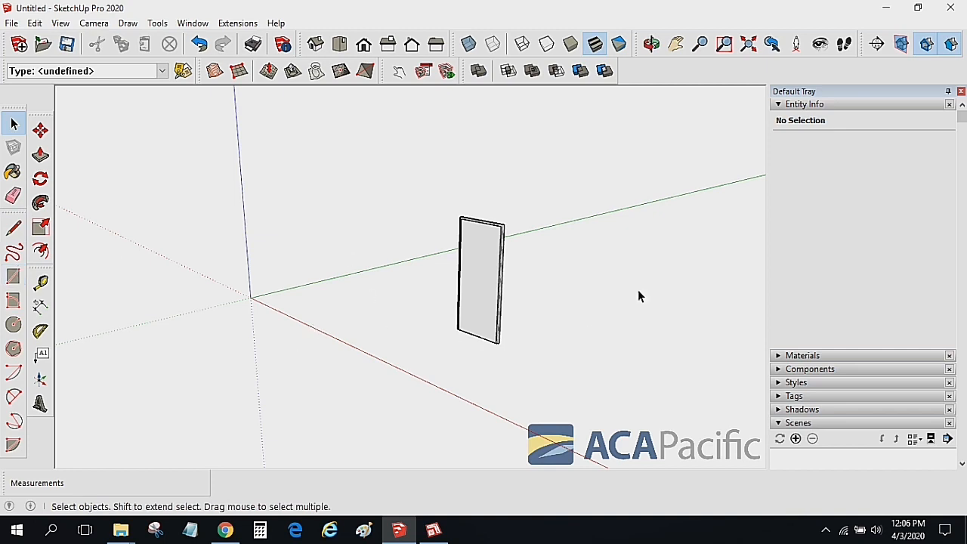
{"action": "left_click", "coordinate": [474, 240]}
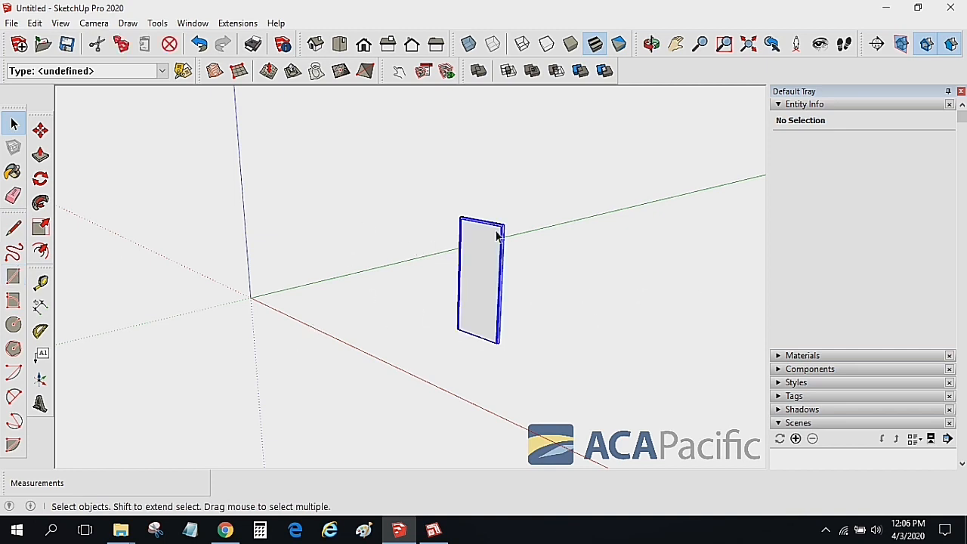
{"action": "left_click", "coordinate": [646, 221]}
{"action": "middle_click_drag", "start_coordinate": [636, 231], "coordinate": [383, 240]}
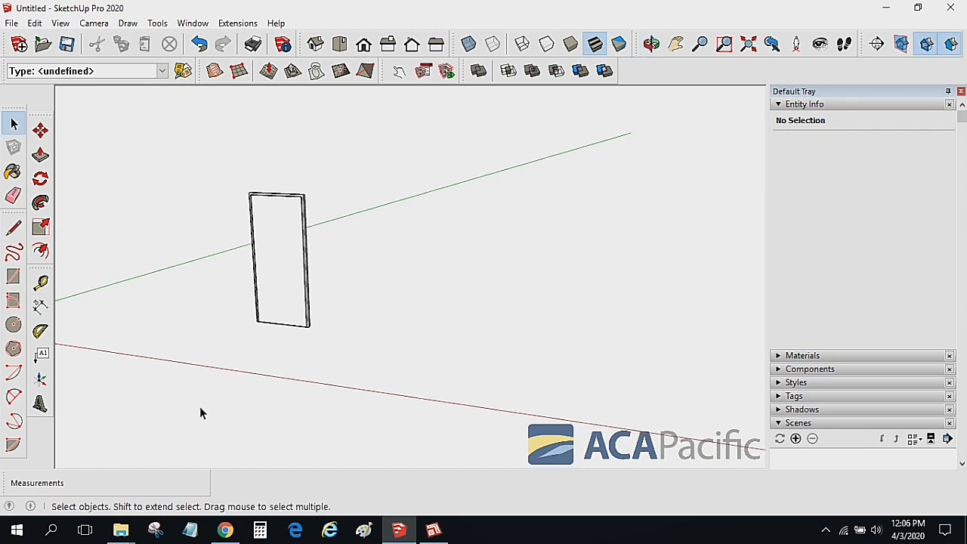
- Launch Revit 2019 and start a new project from the Architectural Template
{"action": "left_click", "coordinate": [17, 530]}
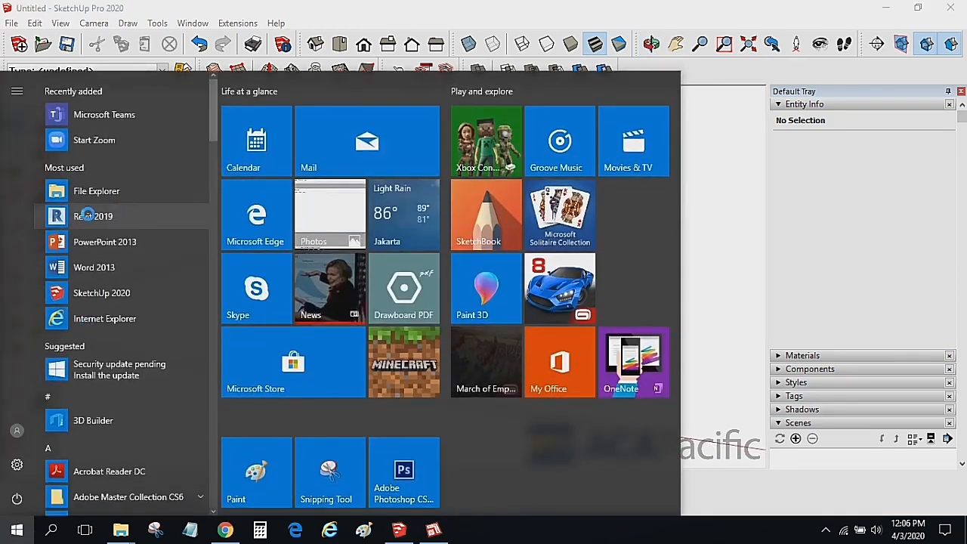
{"action": "left_click", "coordinate": [699, 204]}
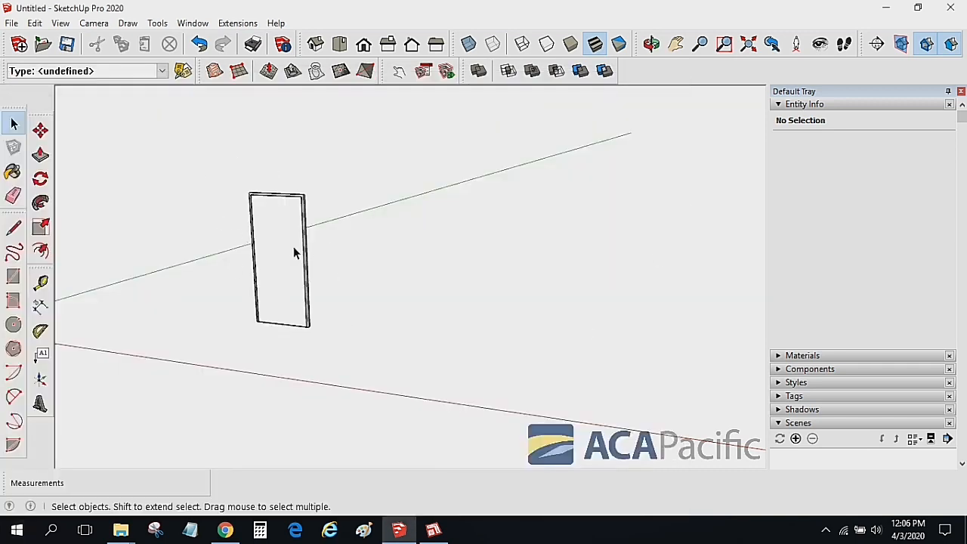
{"action": "left_click", "coordinate": [16, 530]}
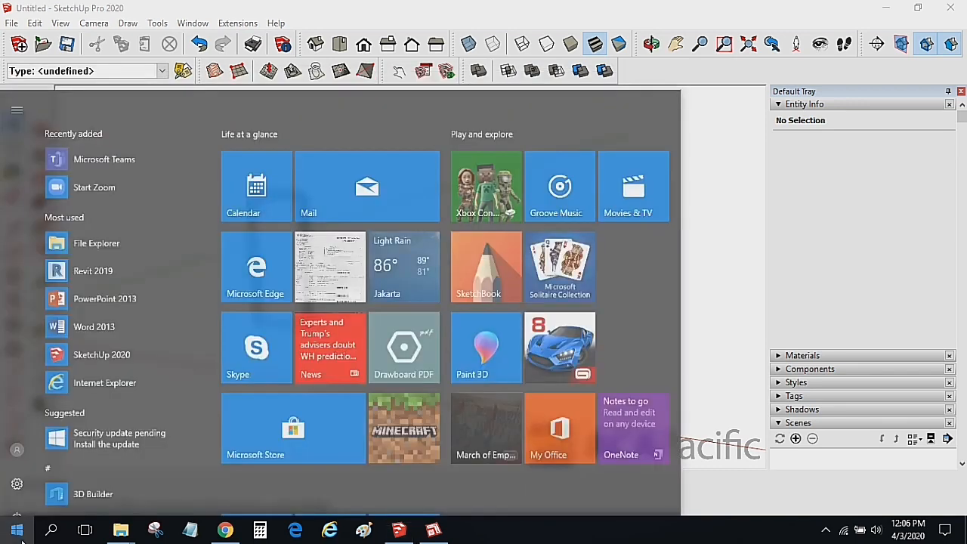
{"action": "left_click", "coordinate": [83, 216]}
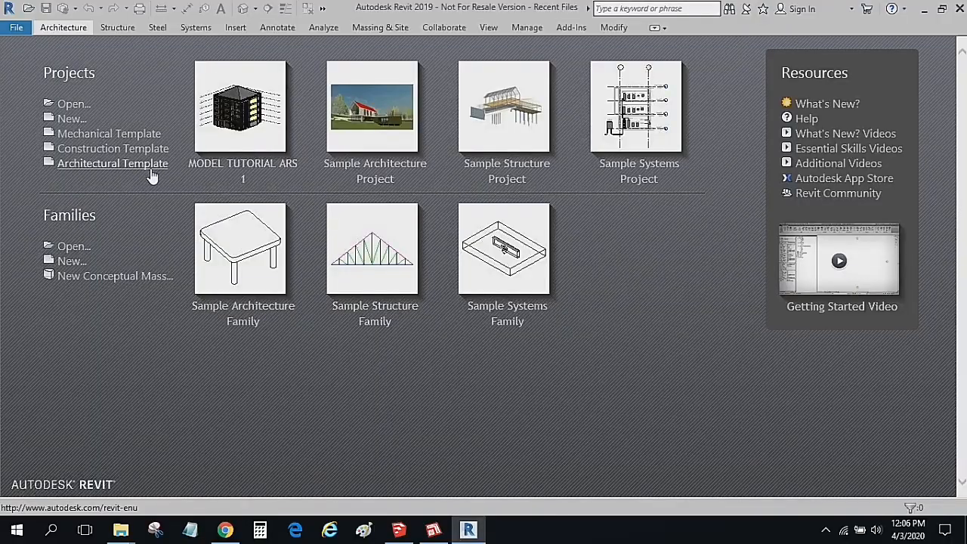
{"action": "left_click", "coordinate": [130, 172]}
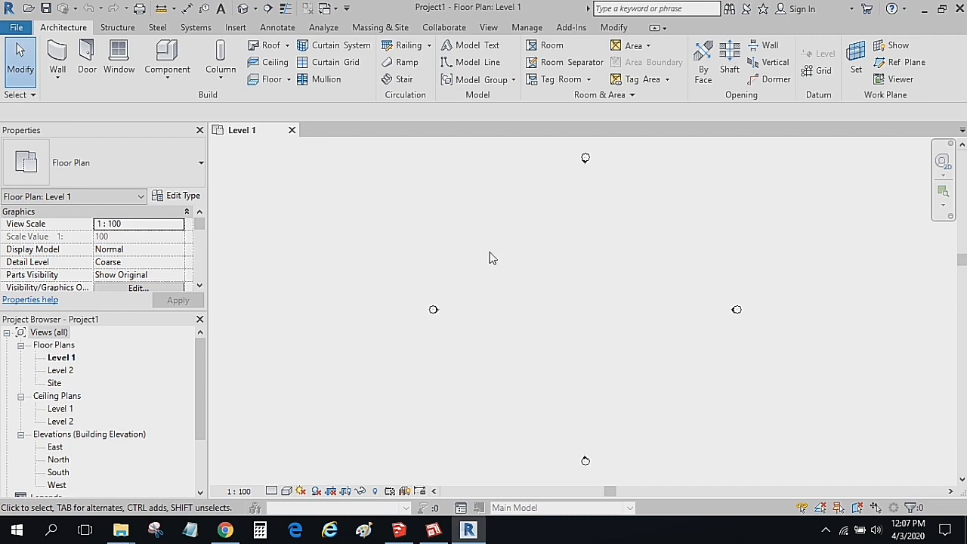
- Return to SketchUp and review the door component's definition, price, URL and IFC type before exporting
{"action": "left_click", "coordinate": [399, 530]}
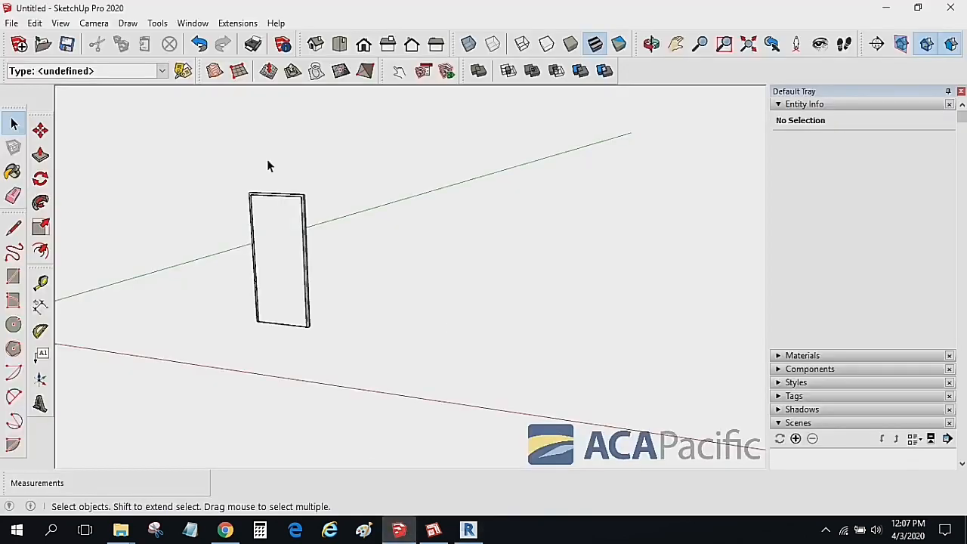
{"action": "left_click", "coordinate": [258, 214]}
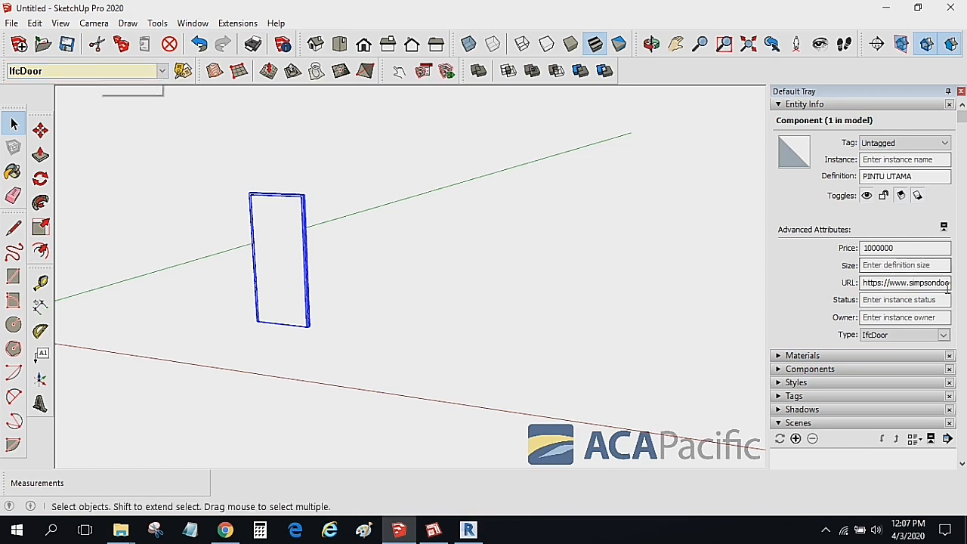
{"action": "left_click", "coordinate": [491, 289]}
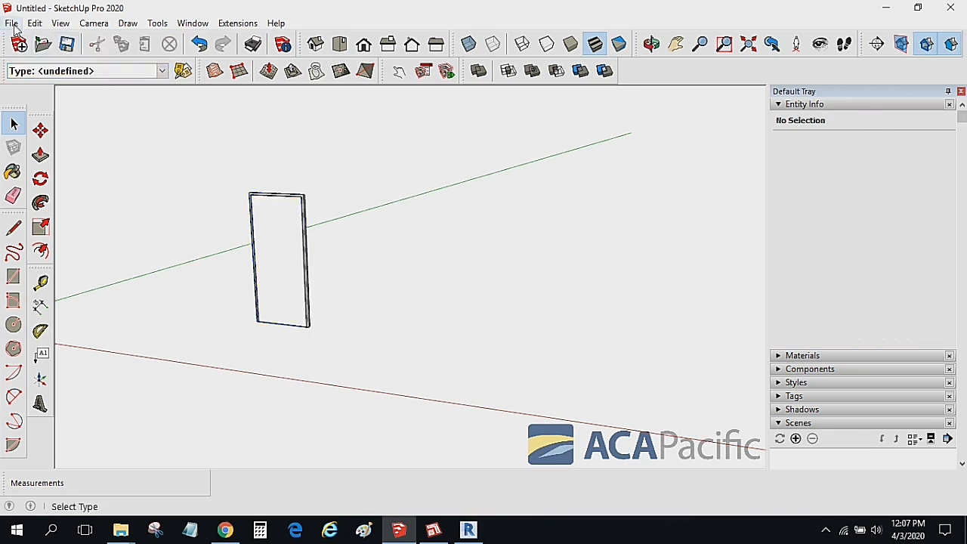
- Set up a 3D model export in IFC format, named pintu, in the Desktop's Project SKP folder
{"action": "left_click", "coordinate": [11, 23]}
{"action": "mouse_move", "coordinate": [69, 257]}
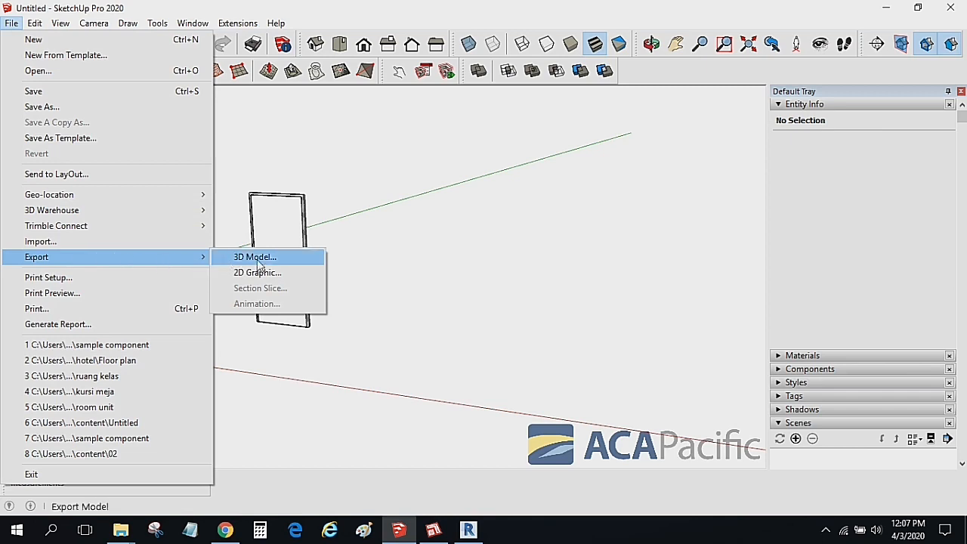
{"action": "left_click", "coordinate": [287, 259]}
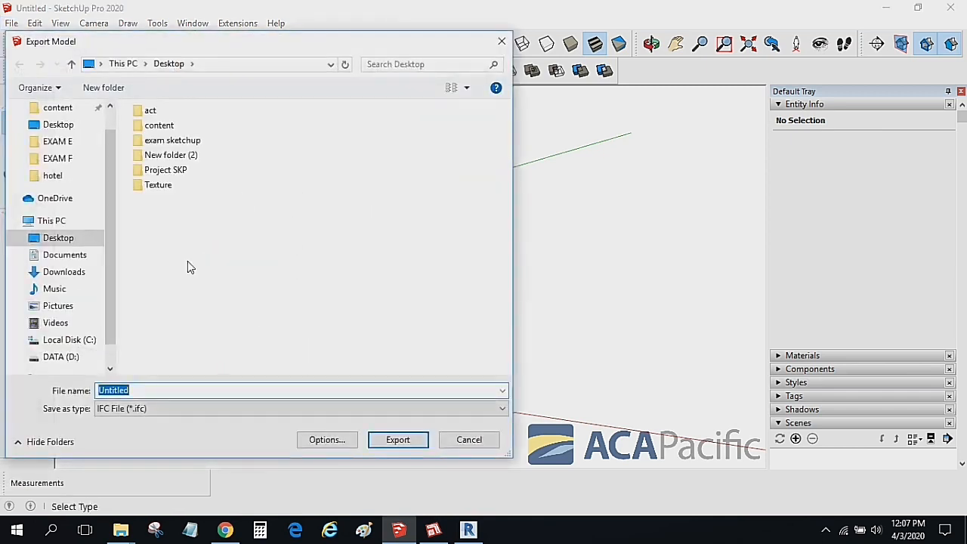
{"action": "left_click", "coordinate": [106, 409]}
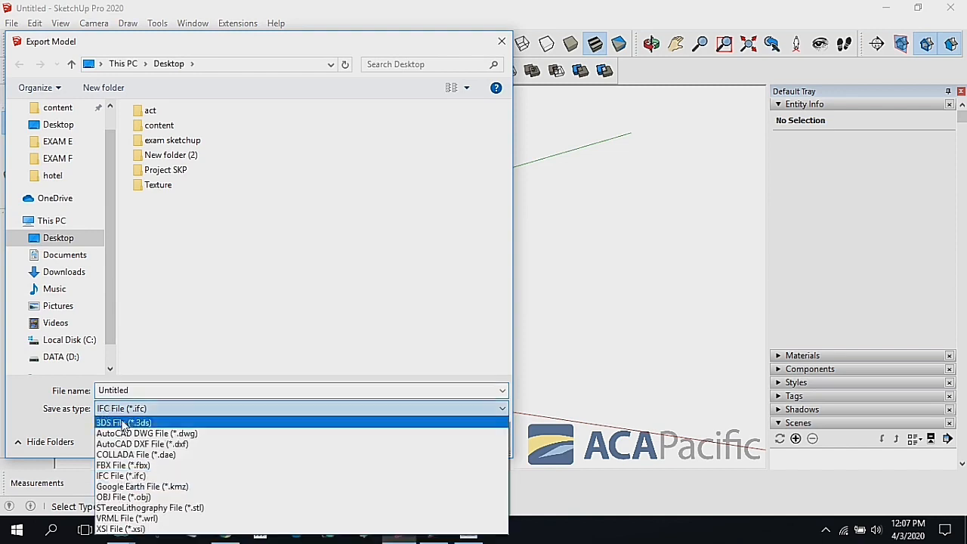
{"action": "left_click", "coordinate": [126, 476]}
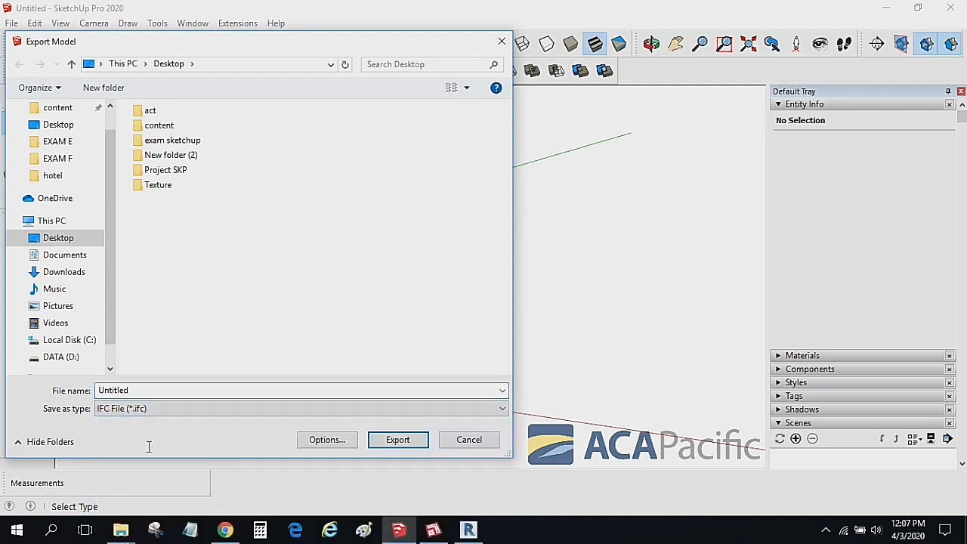
{"action": "double_click", "coordinate": [168, 170]}
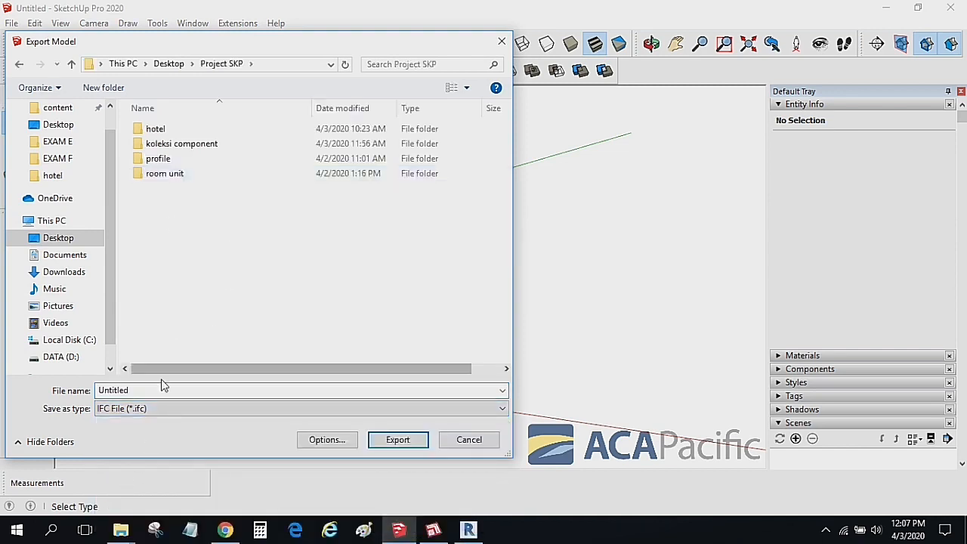
{"action": "type", "text": "pintu"}
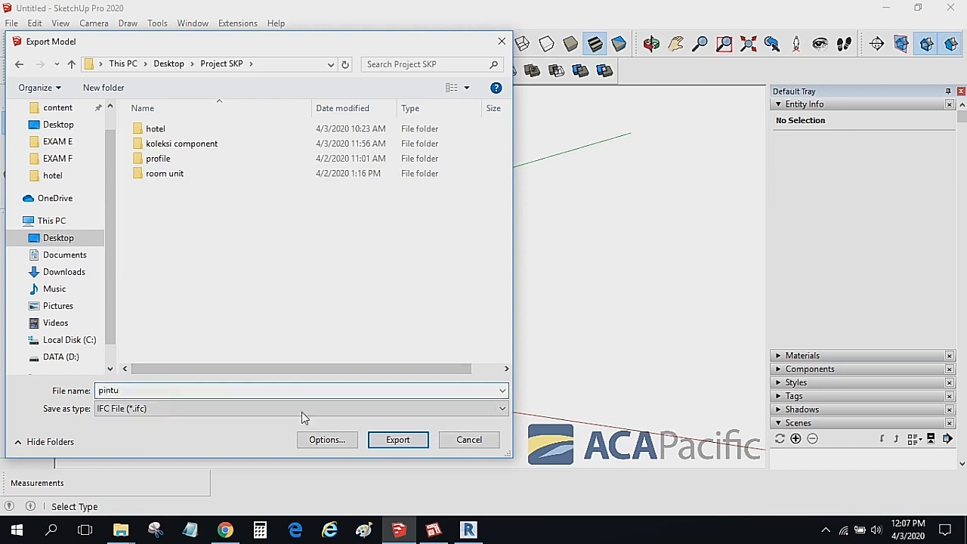
- Restrict the IFC export options to IfcDoor elements only and export the model
{"action": "left_click", "coordinate": [335, 442]}
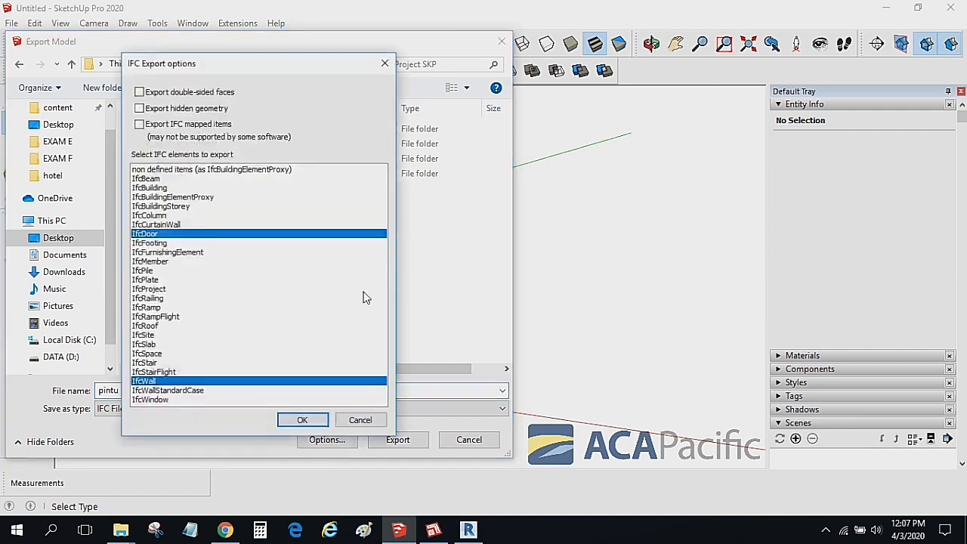
{"action": "left_click", "coordinate": [167, 382]}
{"action": "left_click", "coordinate": [158, 235]}
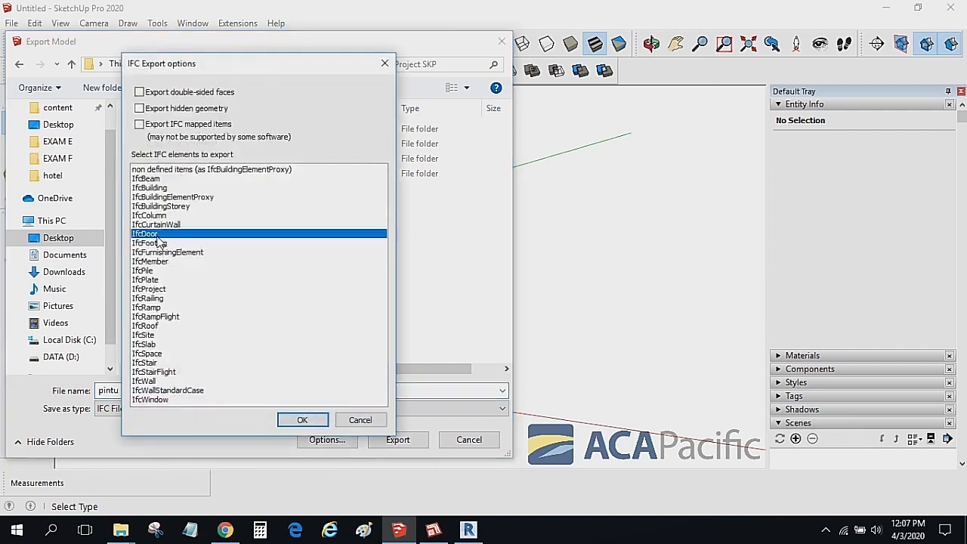
{"action": "left_click", "coordinate": [303, 420]}
{"action": "left_click", "coordinate": [396, 439]}
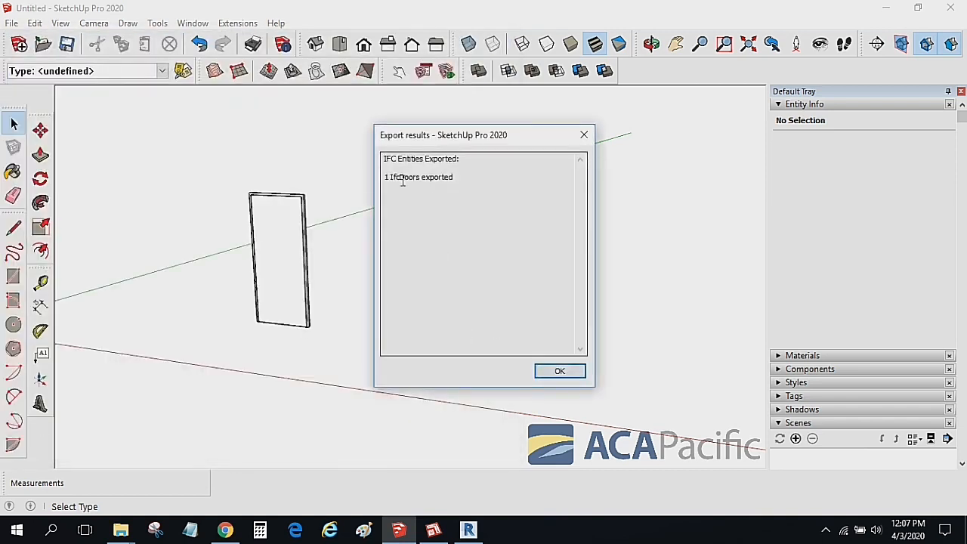
{"action": "left_click", "coordinate": [559, 370]}
- Switch to Revit and link pintu.ifc from the Desktop's Project SKP folder into the project, keeping the link loaded
{"action": "left_click", "coordinate": [468, 529]}
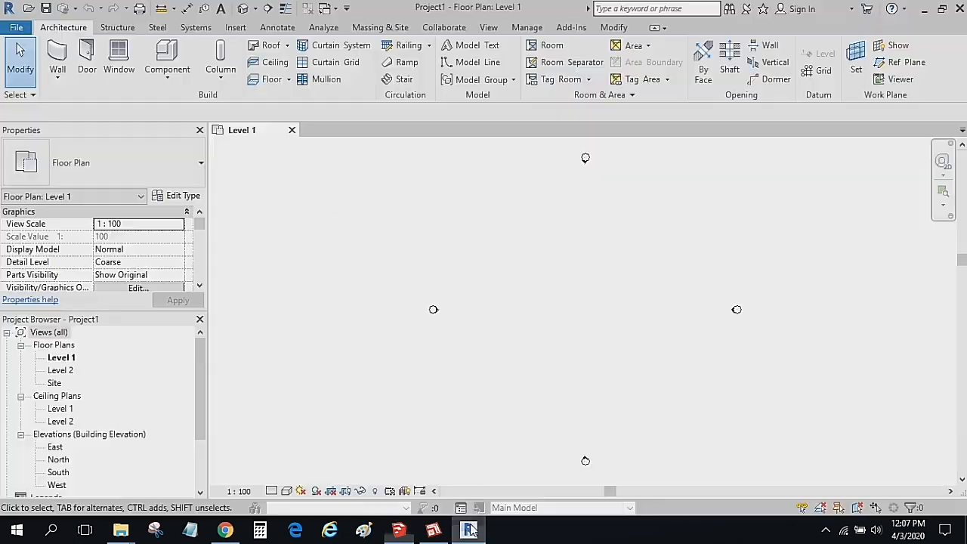
{"action": "left_click", "coordinate": [237, 29]}
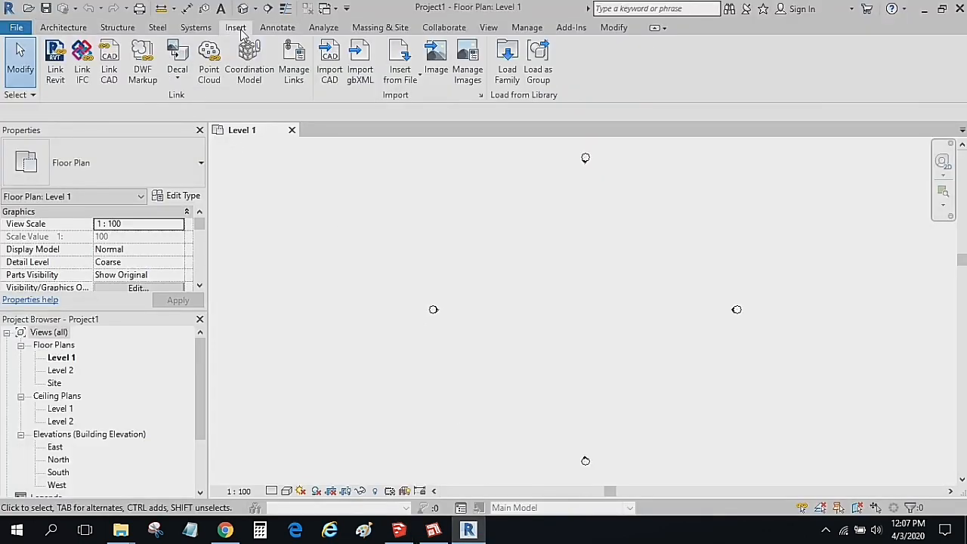
{"action": "left_click", "coordinate": [81, 59]}
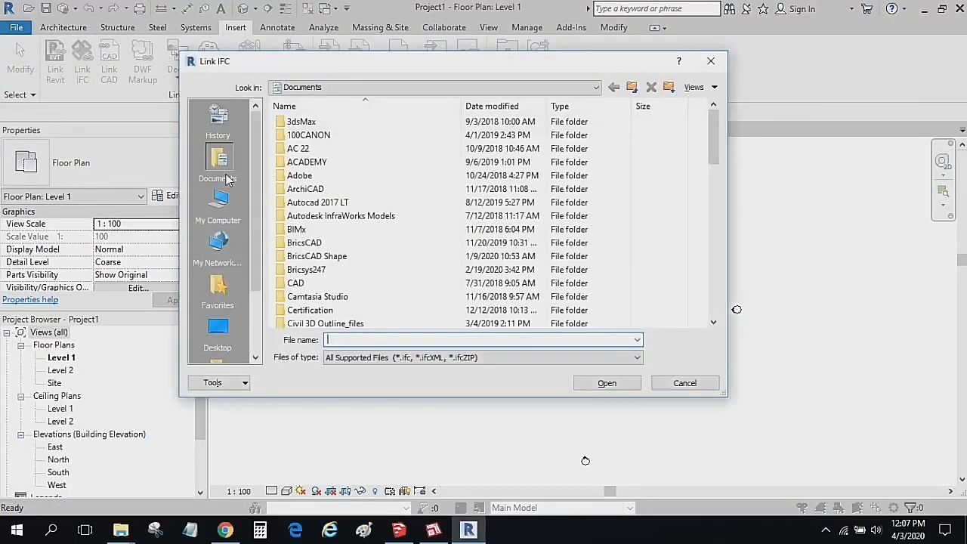
{"action": "left_click", "coordinate": [218, 332]}
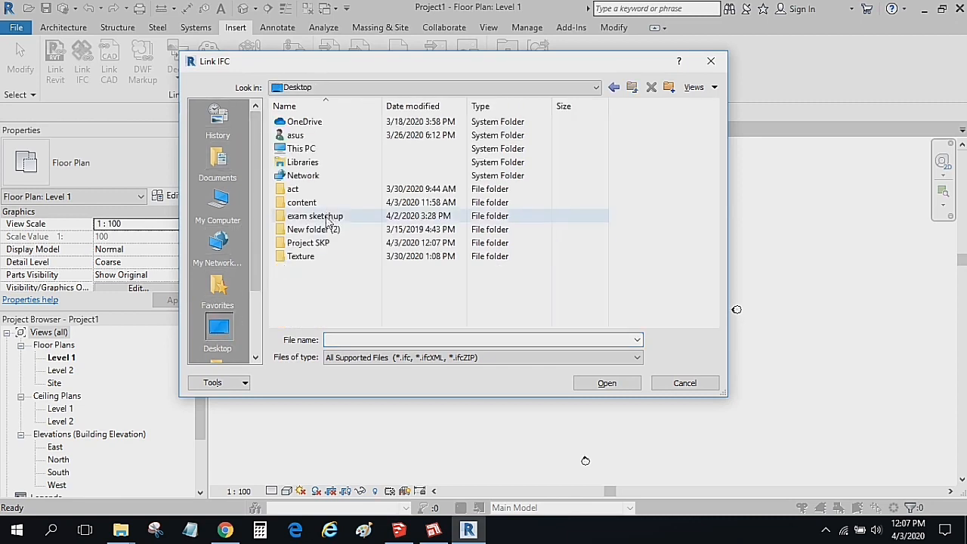
{"action": "double_click", "coordinate": [324, 242]}
{"action": "left_click", "coordinate": [312, 176]}
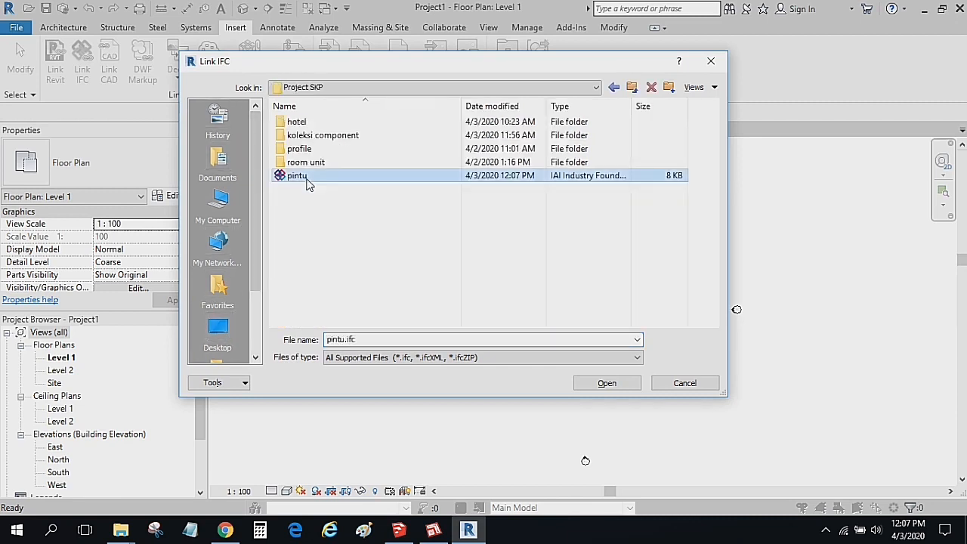
{"action": "left_click", "coordinate": [601, 383]}
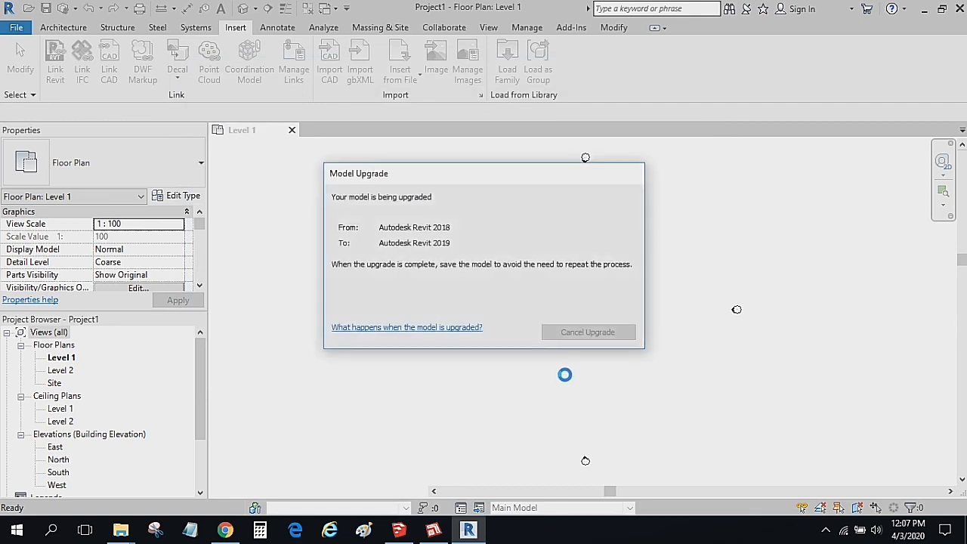
{"action": "left_click", "coordinate": [839, 496]}
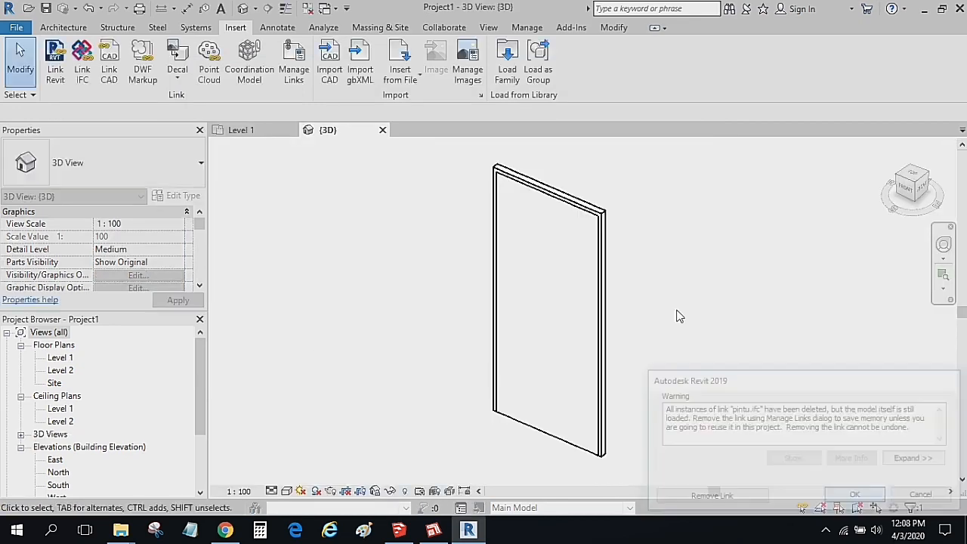
- Orbit around the imported door in the 3D view, select it and examine its IfcExportAs and price properties
{"action": "middle_click_drag", "start_coordinate": [603, 225], "coordinate": [389, 144], "text": "shift"}
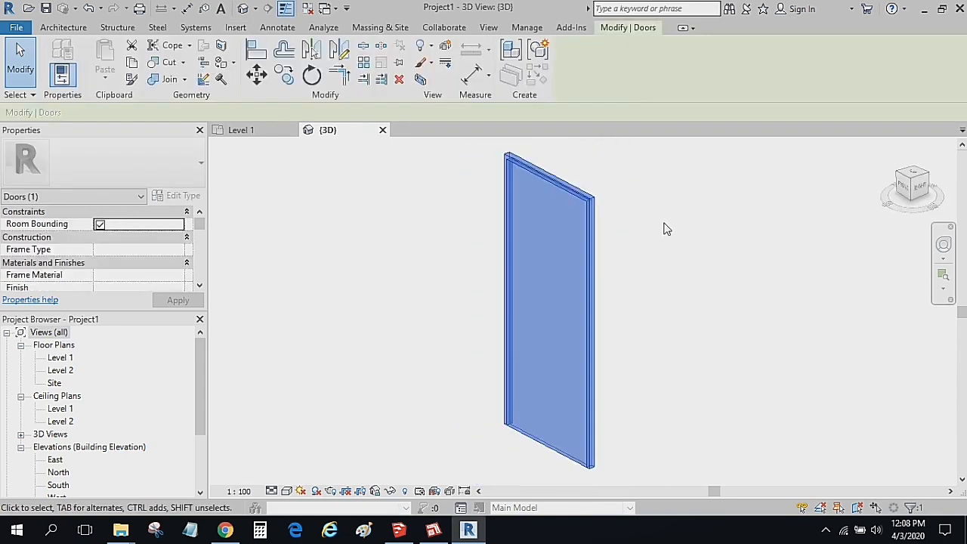
{"action": "left_click", "coordinate": [663, 224]}
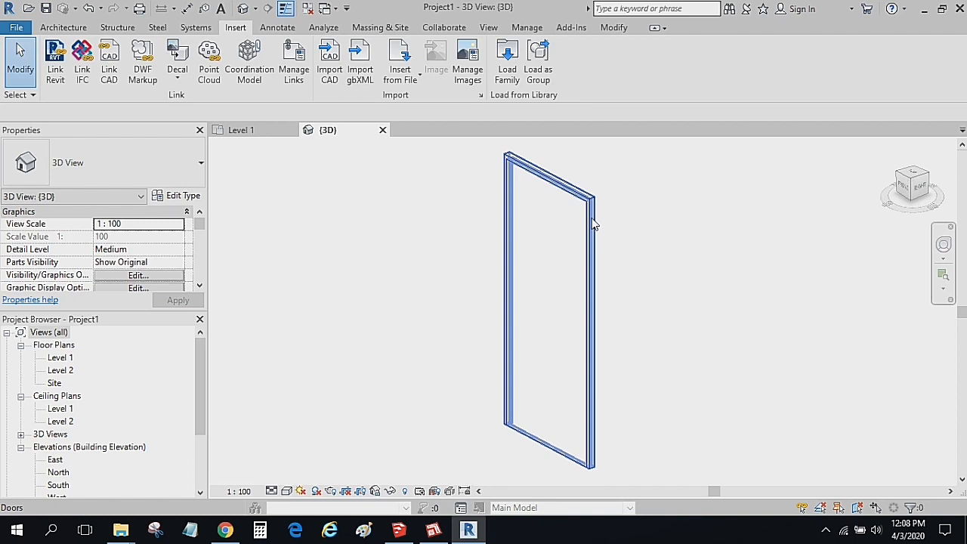
{"action": "left_click", "coordinate": [594, 219]}
{"action": "left_click_drag", "start_coordinate": [199, 221], "coordinate": [196, 271]}
{"action": "scroll", "coordinate": [100, 247], "scroll_direction": "up", "scroll_amount": 1}
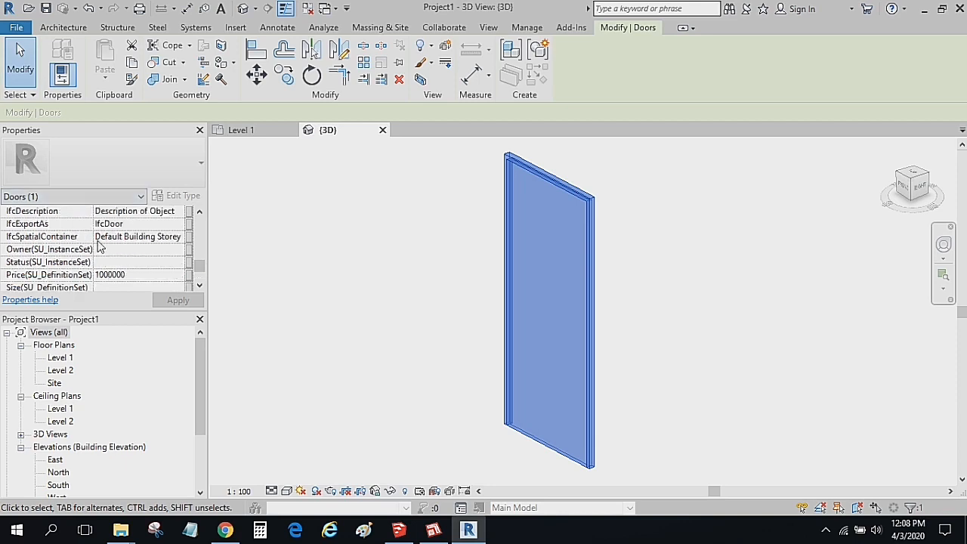
{"action": "left_click", "coordinate": [109, 225]}
{"action": "left_click", "coordinate": [131, 277]}
{"action": "scroll", "coordinate": [198, 270], "scroll_direction": "down", "scroll_amount": 4}
- Copy the door's Url(SU_DefinitionSet) value from its properties and open that address in Chrome
{"action": "left_click", "coordinate": [143, 249]}
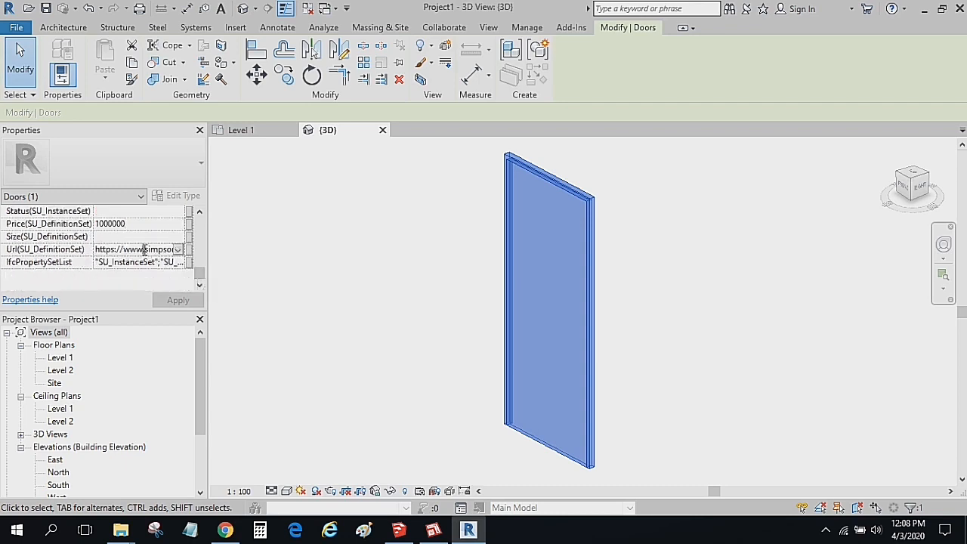
{"action": "left_click_drag", "start_coordinate": [97, 249], "coordinate": [194, 252]}
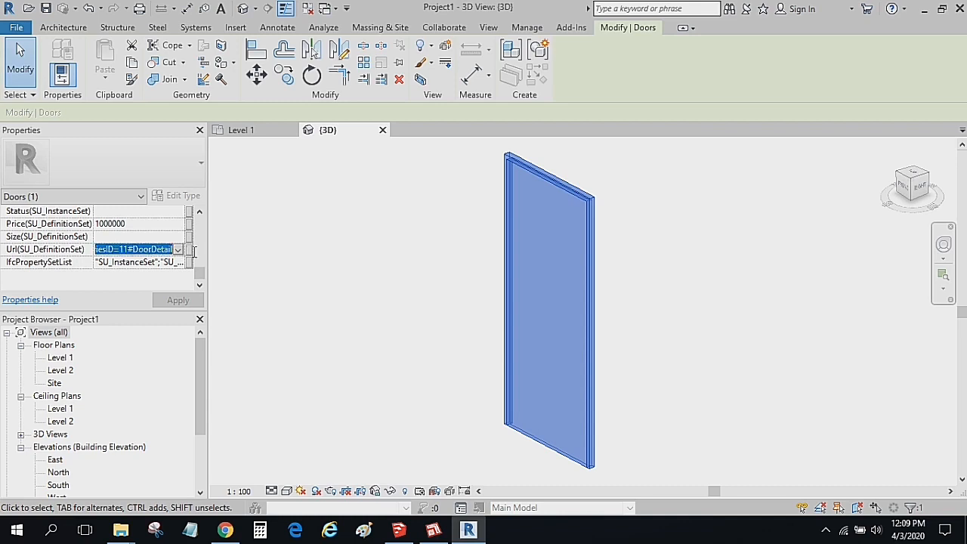
{"action": "left_click", "coordinate": [201, 253]}
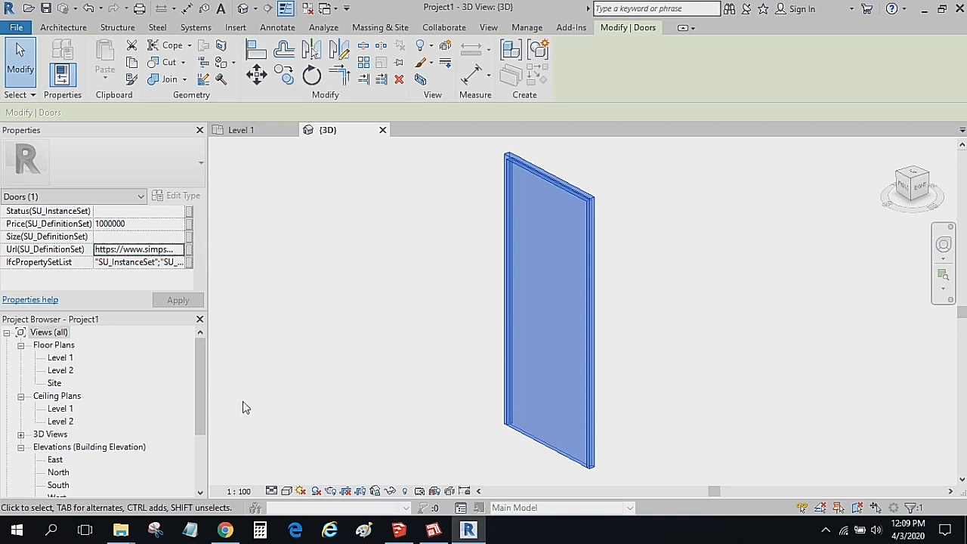
{"action": "left_click", "coordinate": [225, 530]}
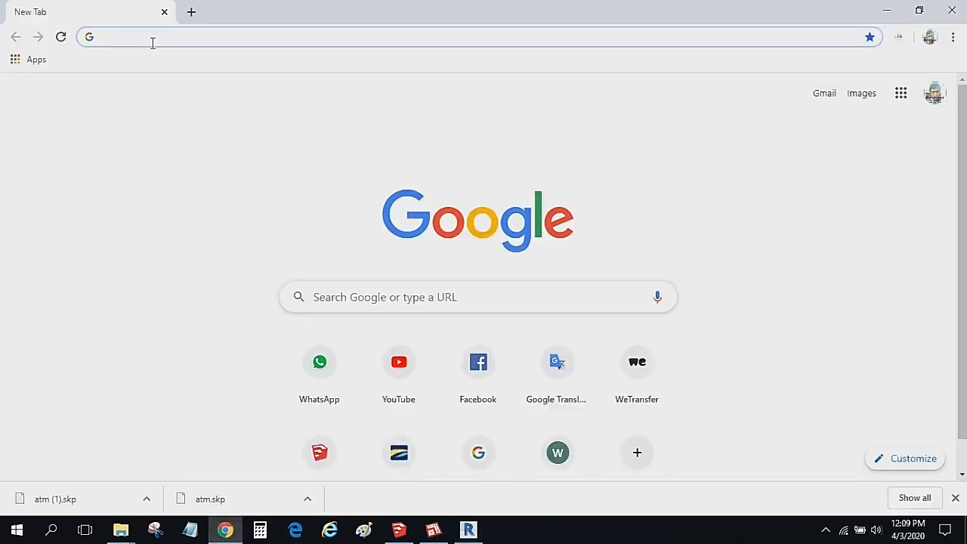
{"action": "type", "text": "https://www.simpsondoor.com/find-a-door/?view=detail&doorType=&BaseSpecificationID=438&seriesID=11#DoorDetail"}
{"action": "key", "text": "Return"}
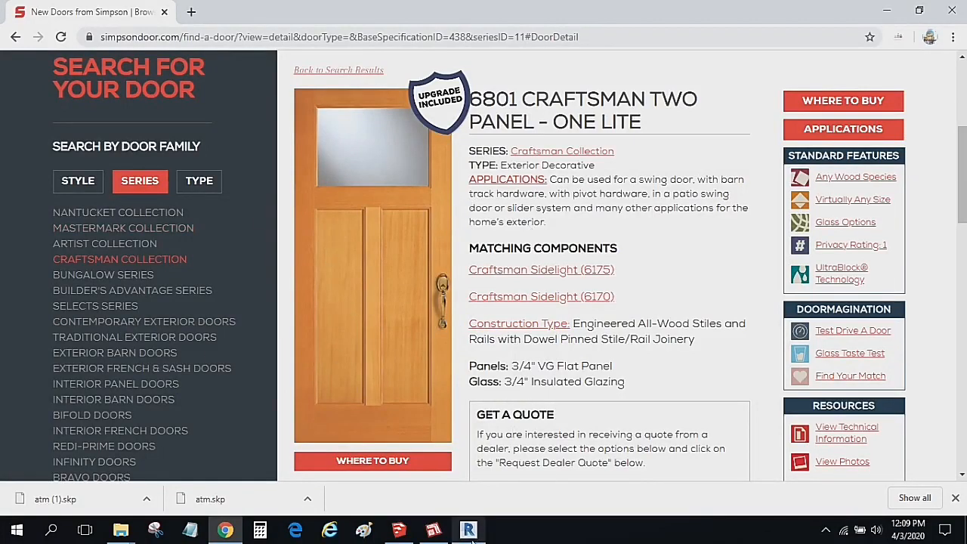
- Return to Revit, reselect the door to check its IFC properties again, and clear the selection
{"action": "left_click", "coordinate": [469, 529]}
{"action": "left_click", "coordinate": [461, 273]}
{"action": "left_click", "coordinate": [511, 262]}
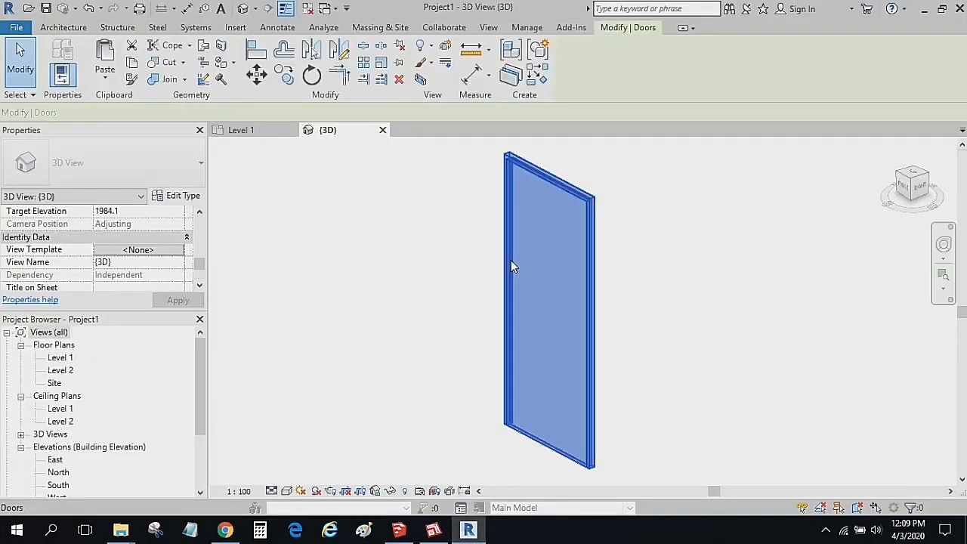
{"action": "left_click_drag", "start_coordinate": [199, 274], "coordinate": [199, 261]}
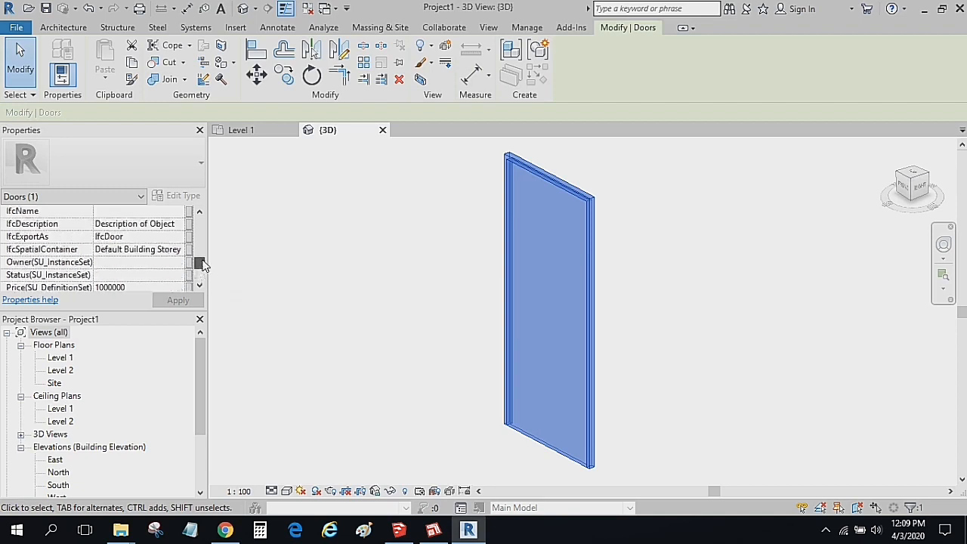
{"action": "left_click", "coordinate": [325, 281]}
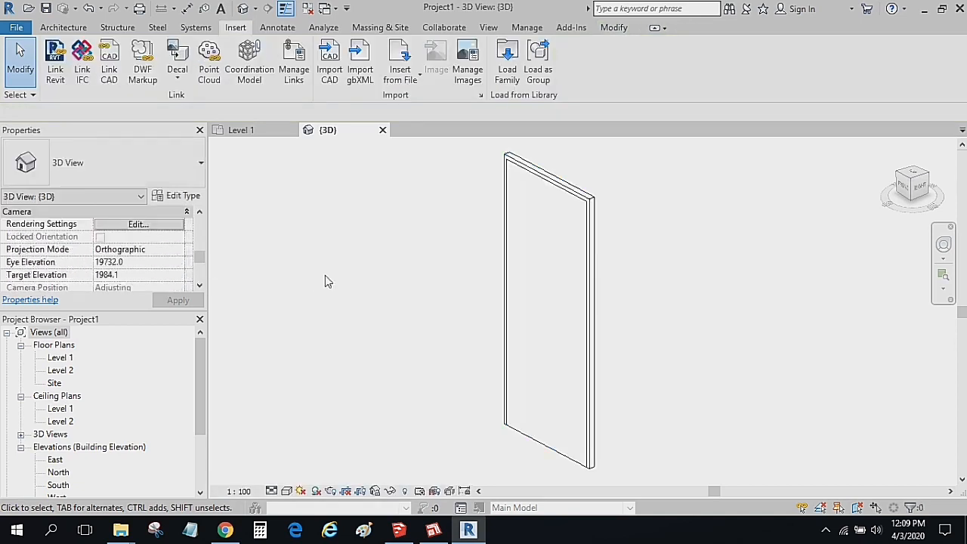
- Select the imported door again to review its IFC and price properties, clear the selection and close Revit
{"action": "left_click", "coordinate": [518, 159]}
{"action": "left_click", "coordinate": [637, 201]}
{"action": "left_click", "coordinate": [552, 450]}
{"action": "left_click", "coordinate": [681, 324]}
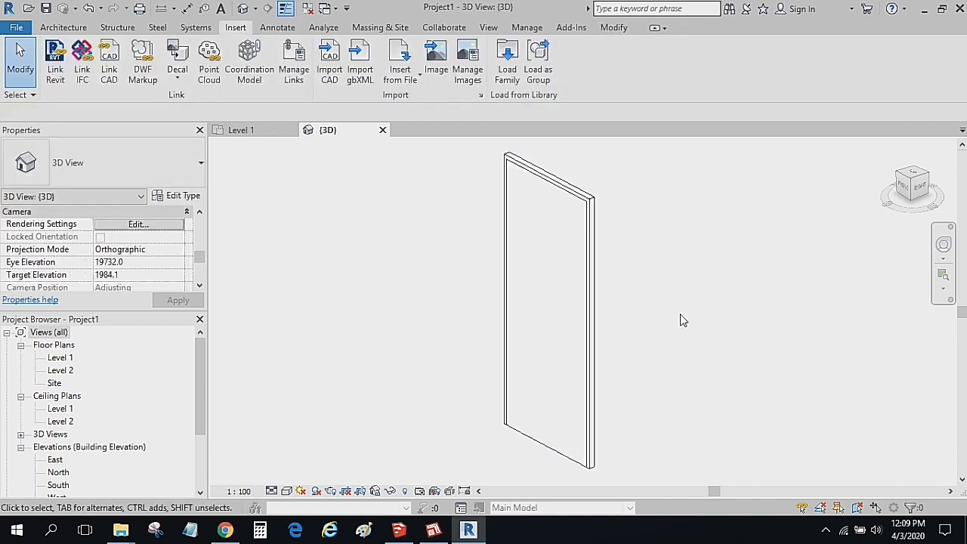
{"action": "left_click", "coordinate": [589, 335]}
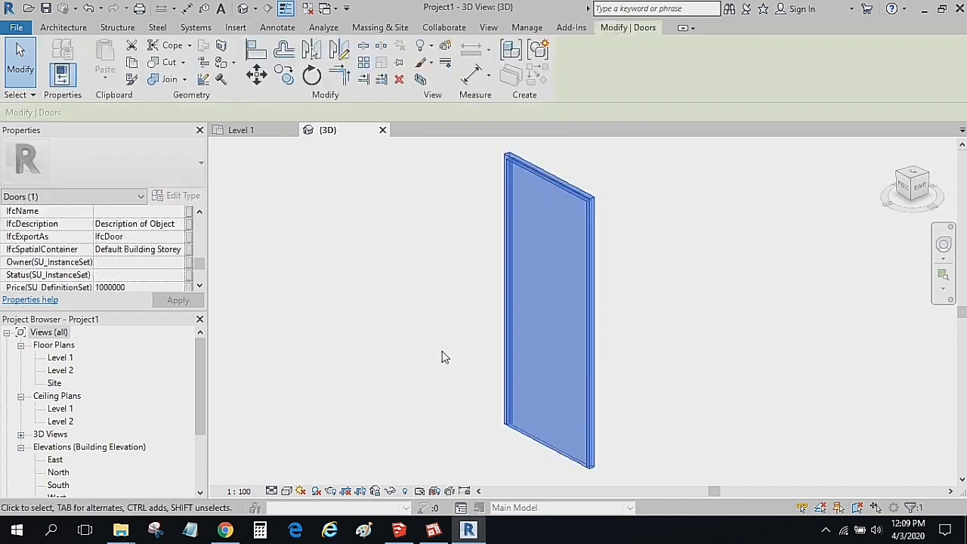
{"action": "mouse_move", "coordinate": [200, 257]}
{"action": "left_mouse_down"}
{"action": "mouse_move", "coordinate": [200, 243]}
{"action": "mouse_move", "coordinate": [203, 274]}
{"action": "left_mouse_up"}
{"action": "left_click", "coordinate": [326, 269]}
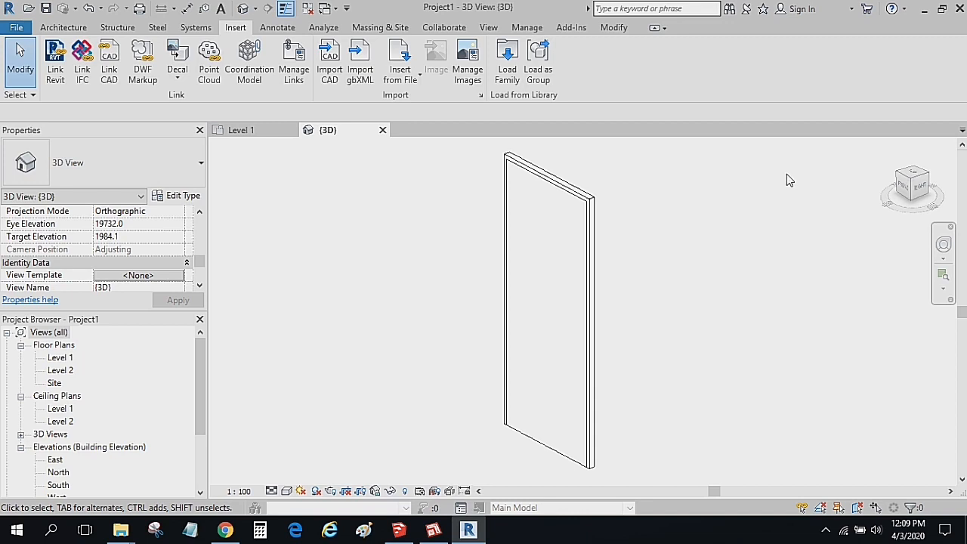
{"action": "scroll", "coordinate": [786, 173], "scroll_direction": "up", "scroll_amount": 1}
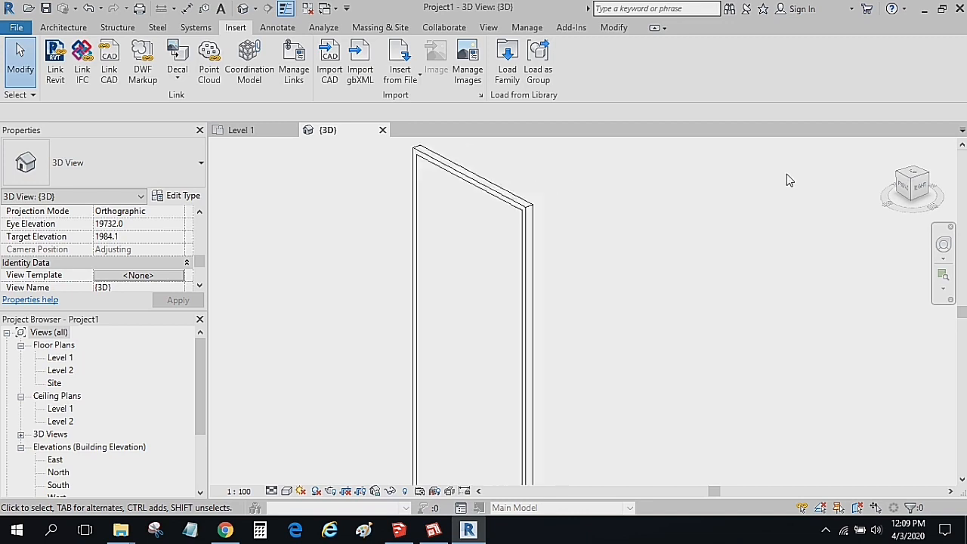
{"action": "left_click", "coordinate": [960, 17]}
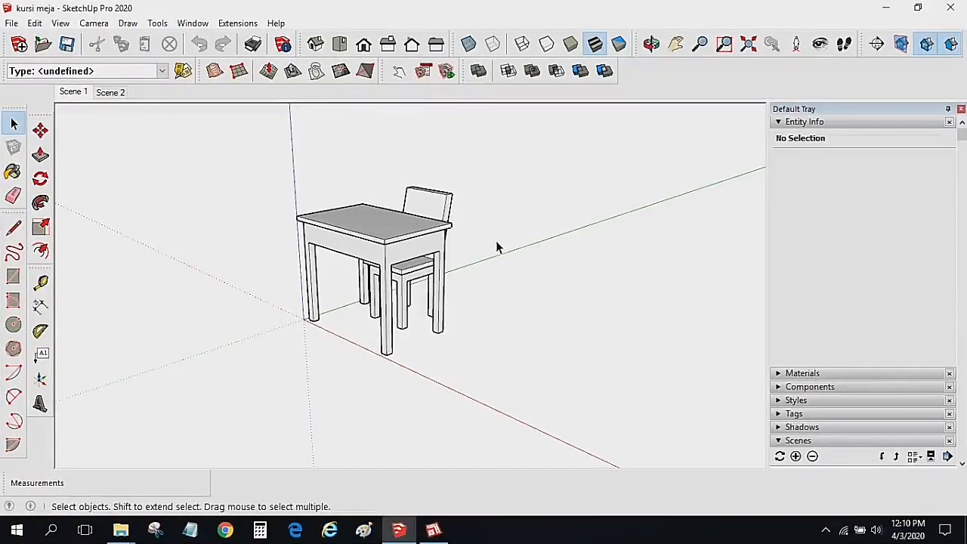
- In the kursi meja SketchUp model, select all of the chair's geometry and start a component definition named KURSI
{"action": "middle_click_drag", "start_coordinate": [483, 251], "coordinate": [313, 237]}
{"action": "scroll", "coordinate": [435, 201], "scroll_direction": "up", "scroll_amount": 3}
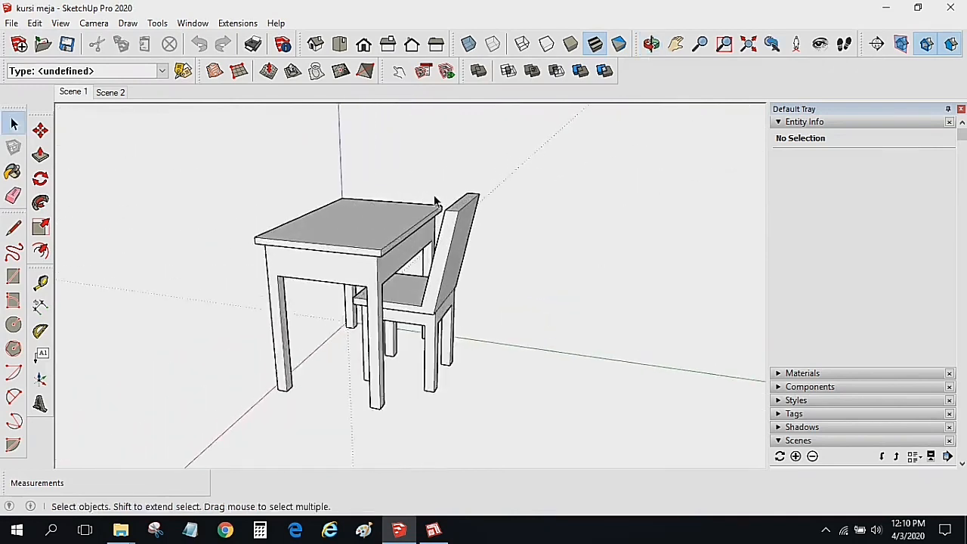
{"action": "left_click", "coordinate": [375, 243]}
{"action": "middle_click_drag", "start_coordinate": [500, 291], "coordinate": [427, 223]}
{"action": "triple_click", "coordinate": [481, 243]}
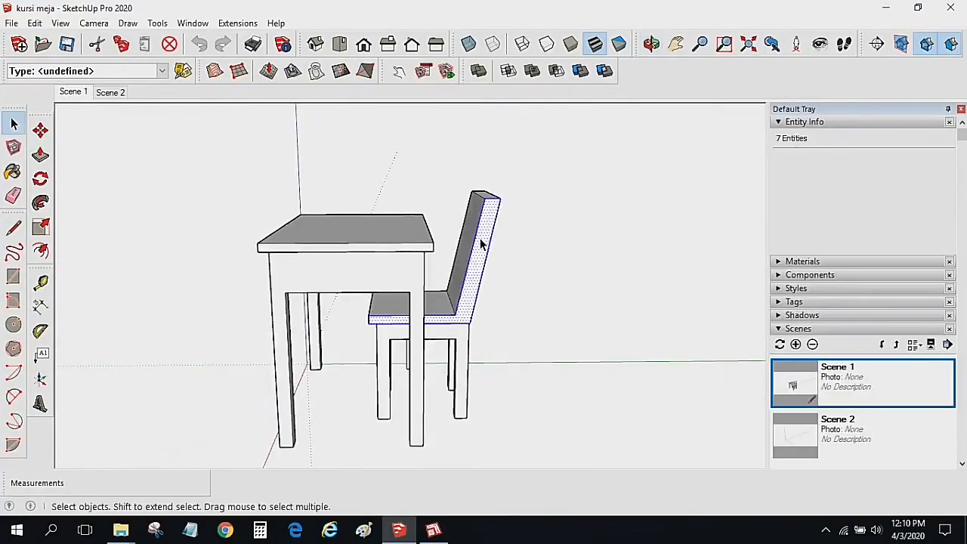
{"action": "right_click", "coordinate": [480, 242]}
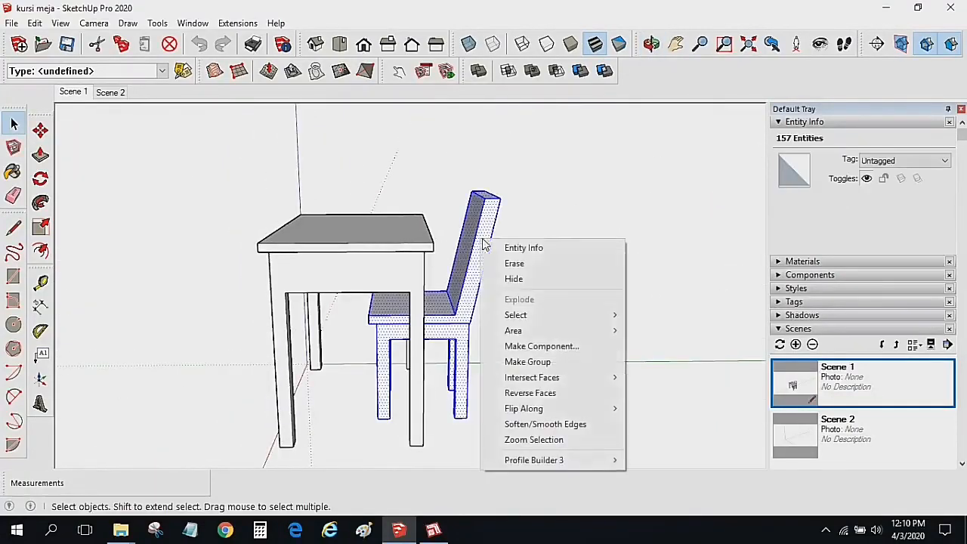
{"action": "left_click", "coordinate": [522, 348]}
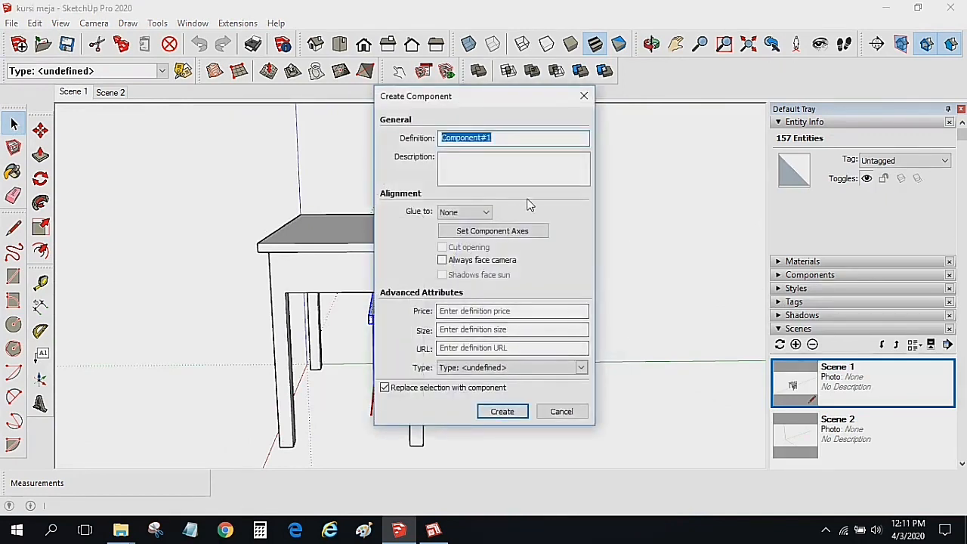
{"action": "type", "text": "ku"}
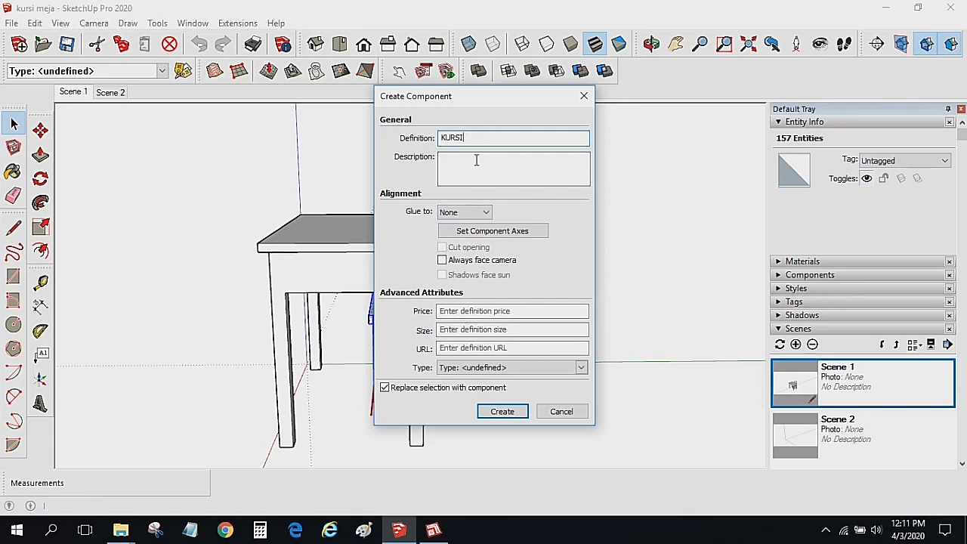
- Give the KURSI component a price of 400000 and the type IfcFurnishingElement, and create it
{"action": "left_click", "coordinate": [443, 310]}
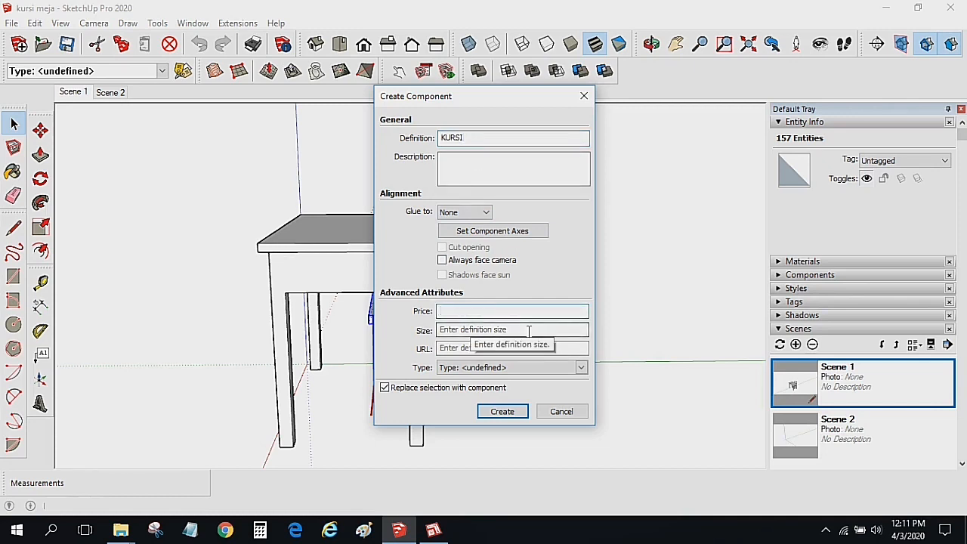
{"action": "type", "text": "400000"}
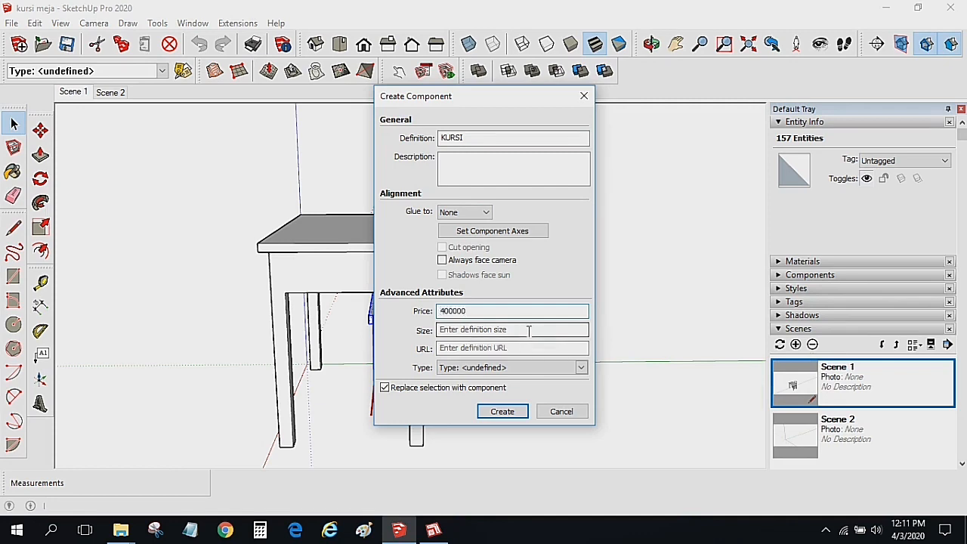
{"action": "left_click", "coordinate": [499, 329]}
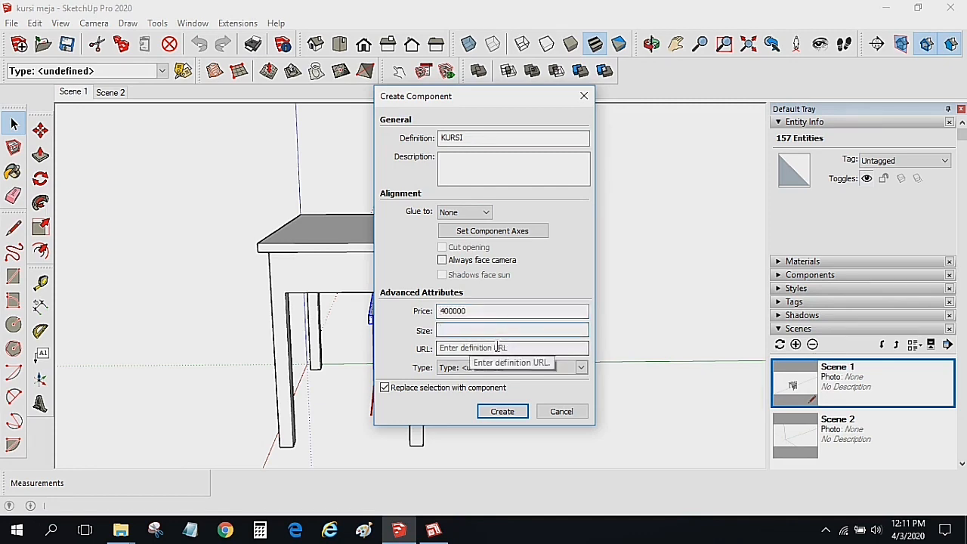
{"action": "left_click", "coordinate": [510, 368]}
{"action": "double_click", "coordinate": [506, 142]}
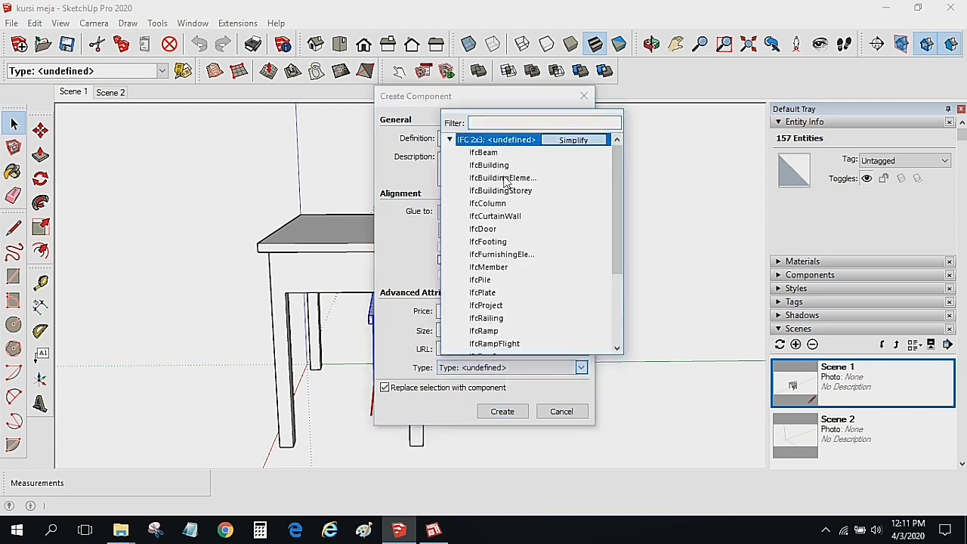
{"action": "left_click", "coordinate": [503, 258]}
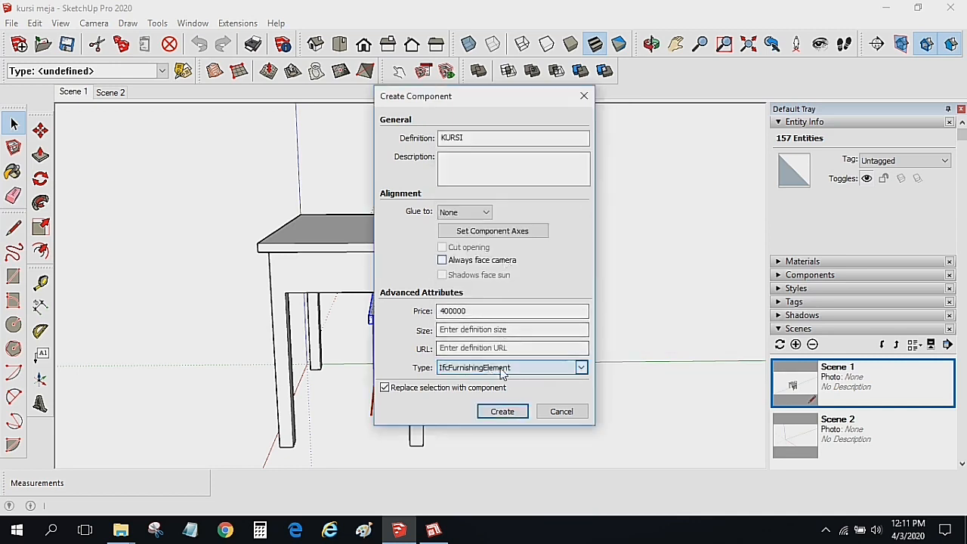
{"action": "left_click", "coordinate": [517, 411]}
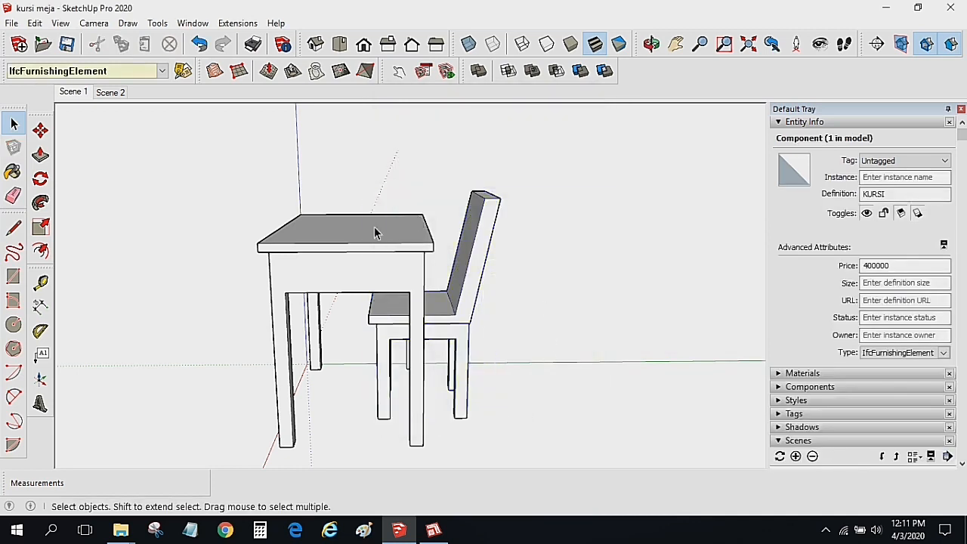
- Turn the table's geometry into a component named MEJA with price 600000 and type IfcFurnishingElement
{"action": "triple_click", "coordinate": [354, 244]}
{"action": "right_click", "coordinate": [355, 243]}
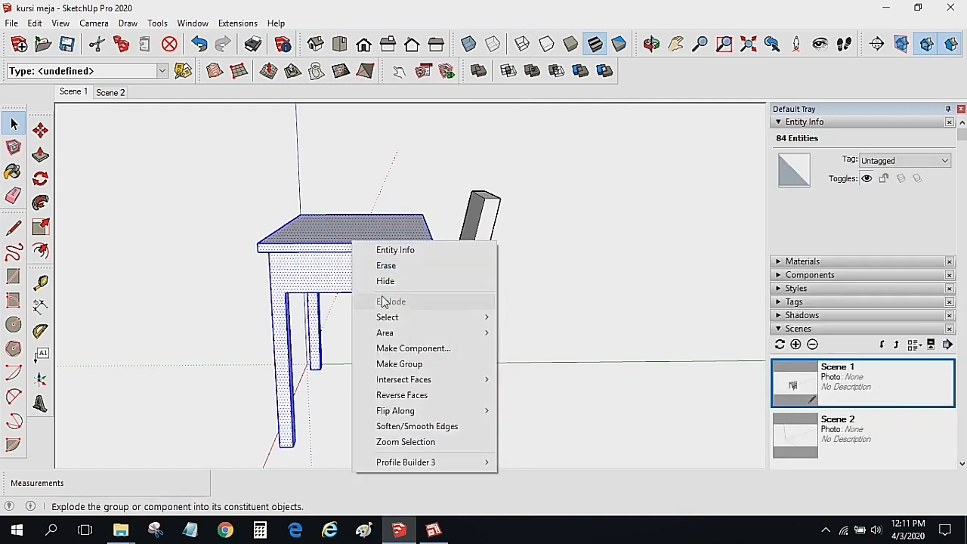
{"action": "left_click", "coordinate": [475, 348]}
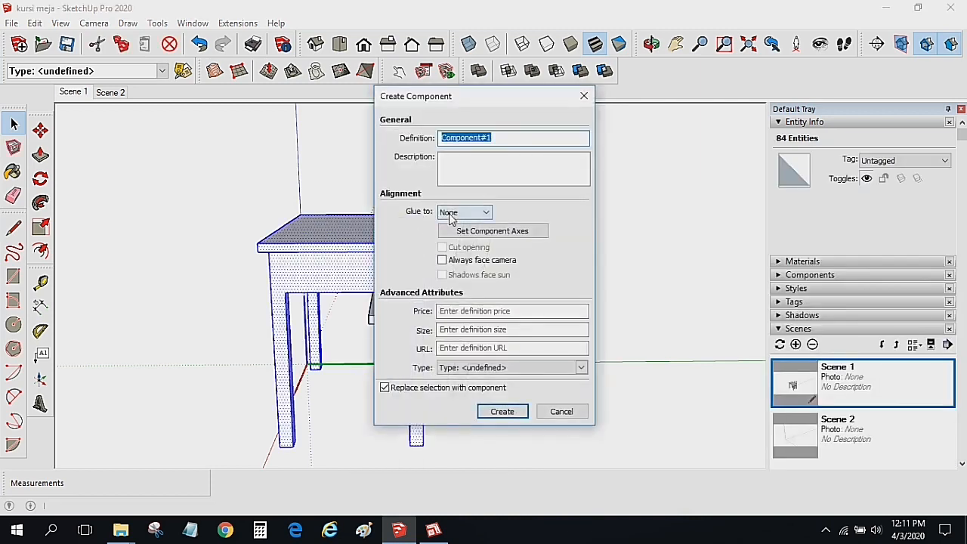
{"action": "type", "text": "MEJA"}
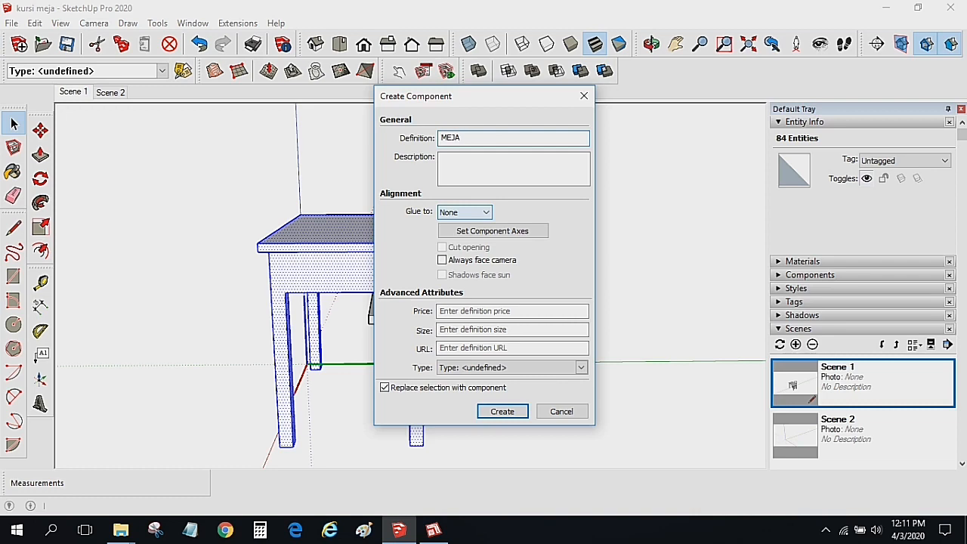
{"action": "left_click", "coordinate": [462, 310]}
{"action": "type", "text": "600000"}
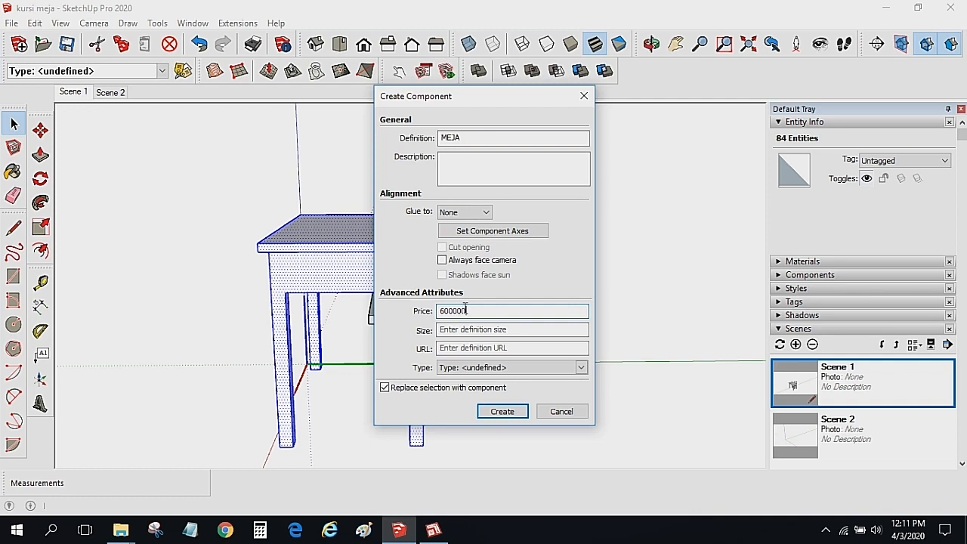
{"action": "left_click", "coordinate": [533, 367]}
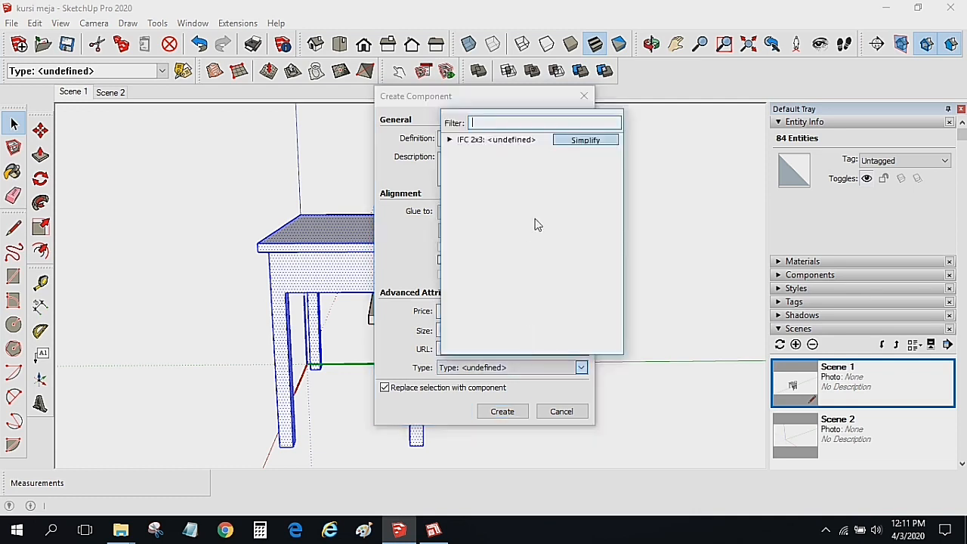
{"action": "left_click", "coordinate": [502, 254]}
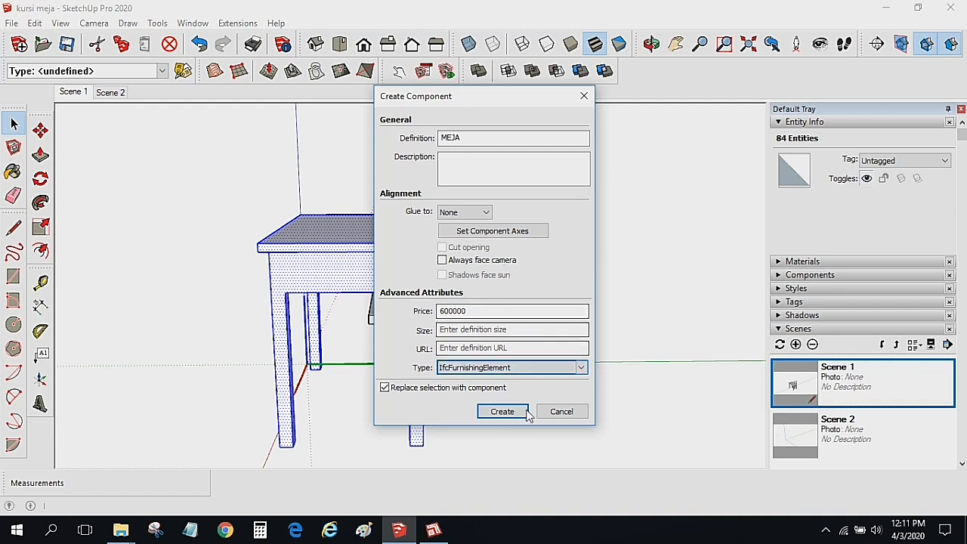
{"action": "left_click", "coordinate": [503, 412]}
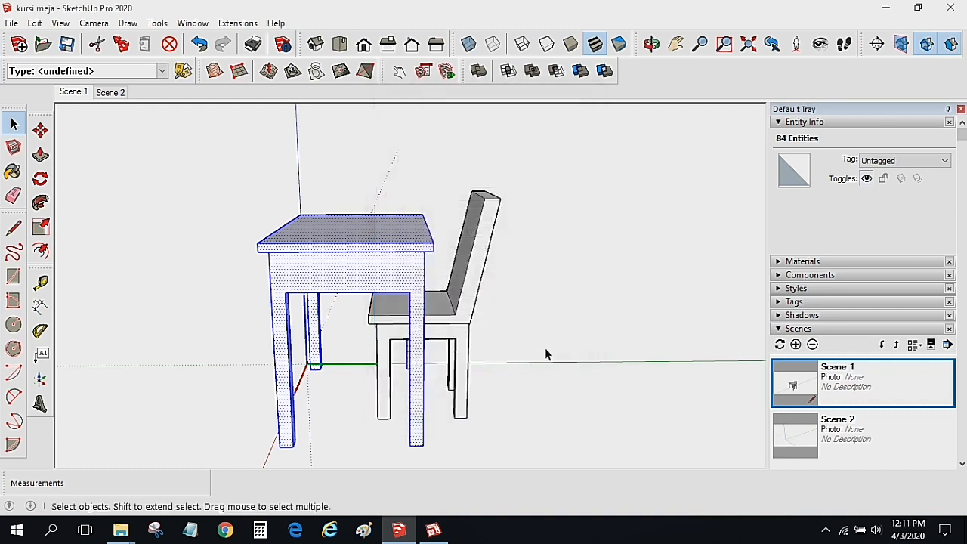
- Copy the table and chair together about 1544 mm along the green axis and array the copy as 5X
{"action": "left_click", "coordinate": [545, 349]}
{"action": "scroll", "coordinate": [551, 347], "scroll_direction": "down", "scroll_amount": 3}
{"action": "middle_click_drag", "start_coordinate": [550, 347], "coordinate": [546, 295]}
{"action": "left_click_drag", "start_coordinate": [296, 183], "coordinate": [480, 326]}
{"action": "left_click", "coordinate": [41, 131]}
{"action": "left_click", "coordinate": [41, 131]}
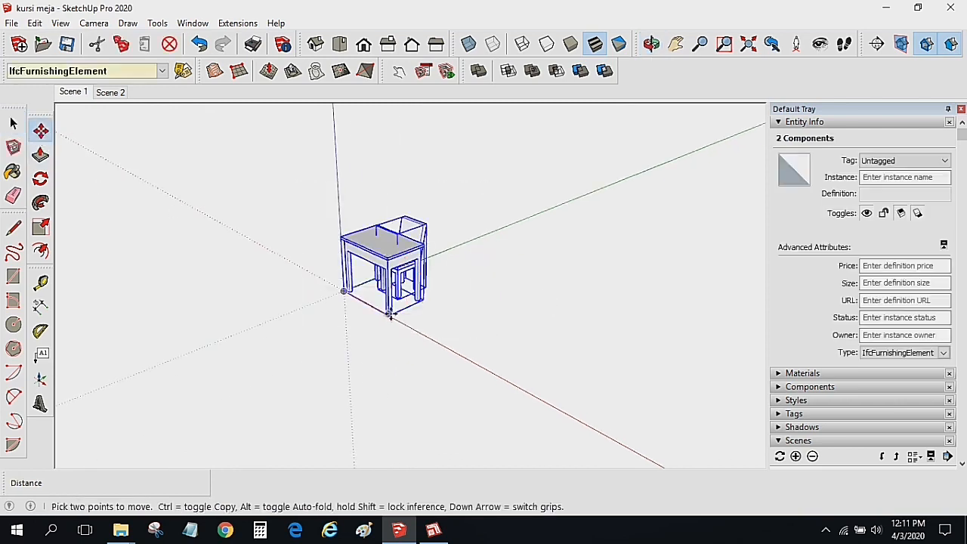
{"action": "key", "text": "ctrl"}
{"action": "left_click", "coordinate": [389, 314]}
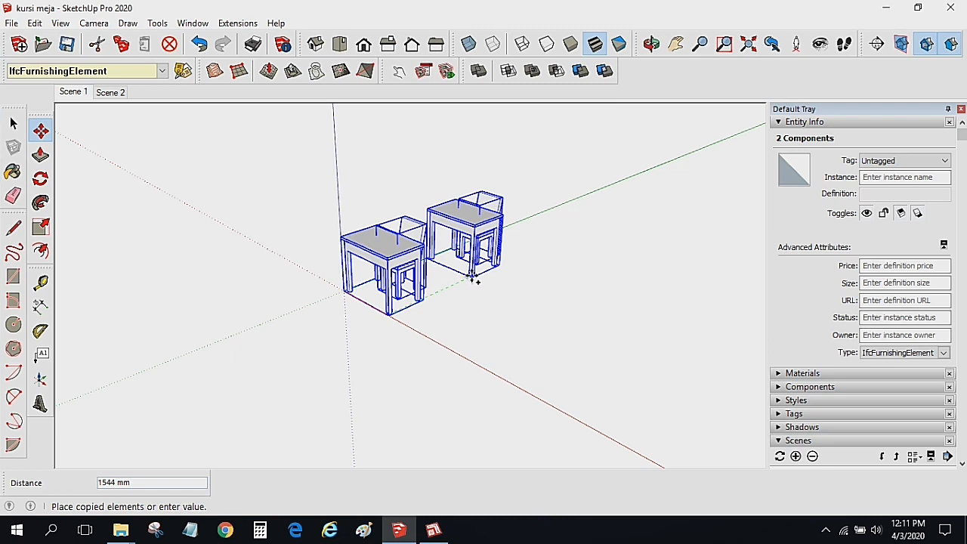
{"action": "left_click", "coordinate": [472, 276]}
{"action": "type", "text": "5X"}
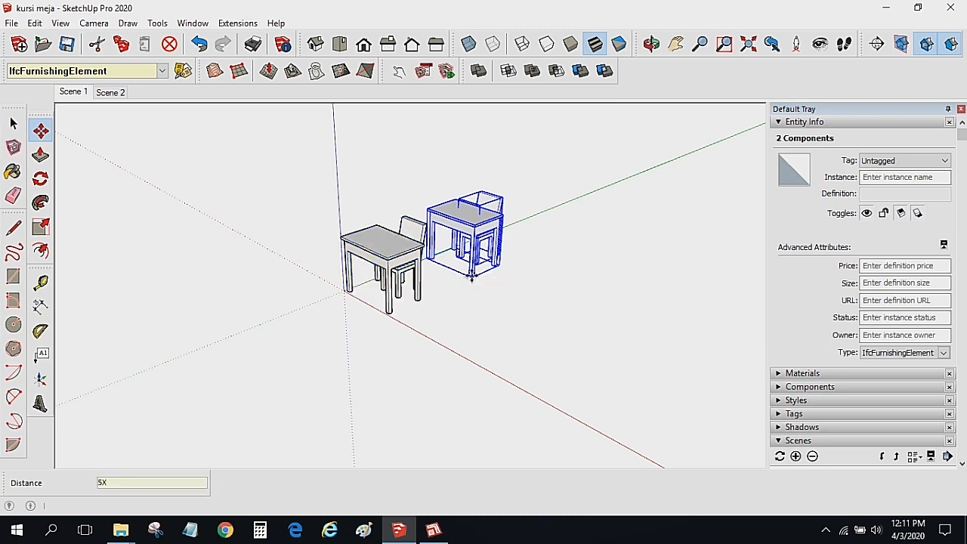
{"action": "key", "text": "Return"}
- Copy the whole row of tables and chairs along the red axis to form a second parallel row, and clear the selection
{"action": "scroll", "coordinate": [471, 276], "scroll_direction": "down", "scroll_amount": 2}
{"action": "middle_click_drag", "start_coordinate": [473, 282], "coordinate": [555, 320]}
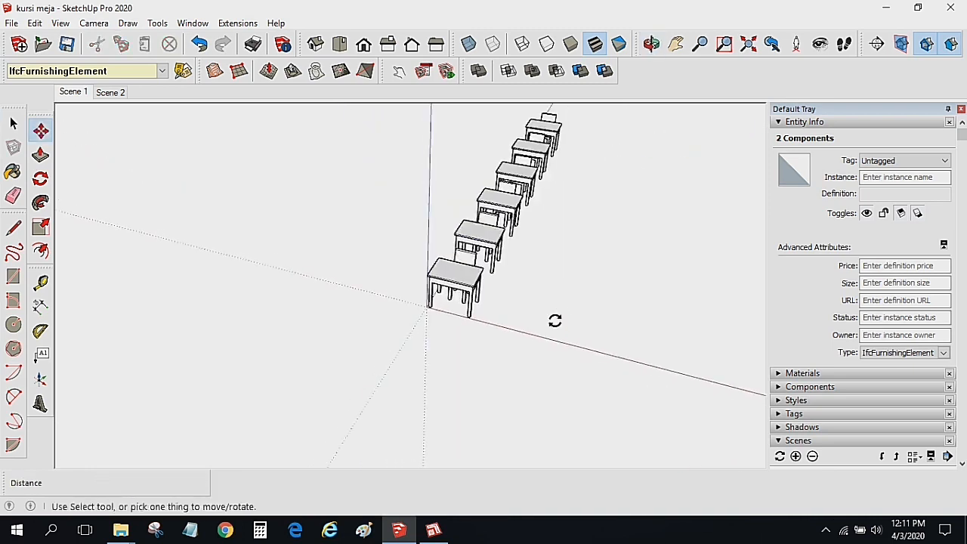
{"action": "left_click", "coordinate": [14, 124]}
{"action": "middle_click_drag", "start_coordinate": [151, 227], "coordinate": [264, 219]}
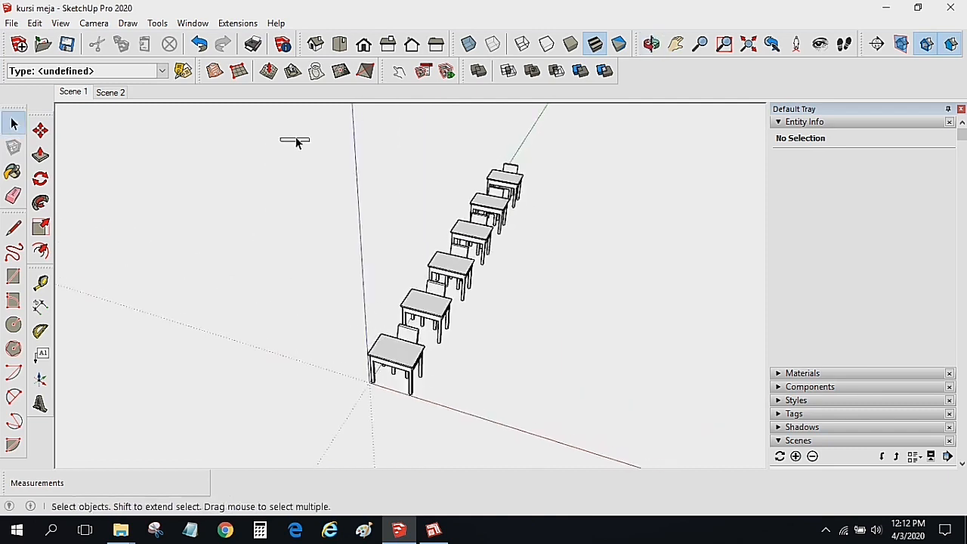
{"action": "left_click_drag", "start_coordinate": [296, 136], "coordinate": [601, 448]}
{"action": "left_click", "coordinate": [40, 130]}
{"action": "left_click", "coordinate": [499, 227]}
{"action": "key", "text": "ctrl"}
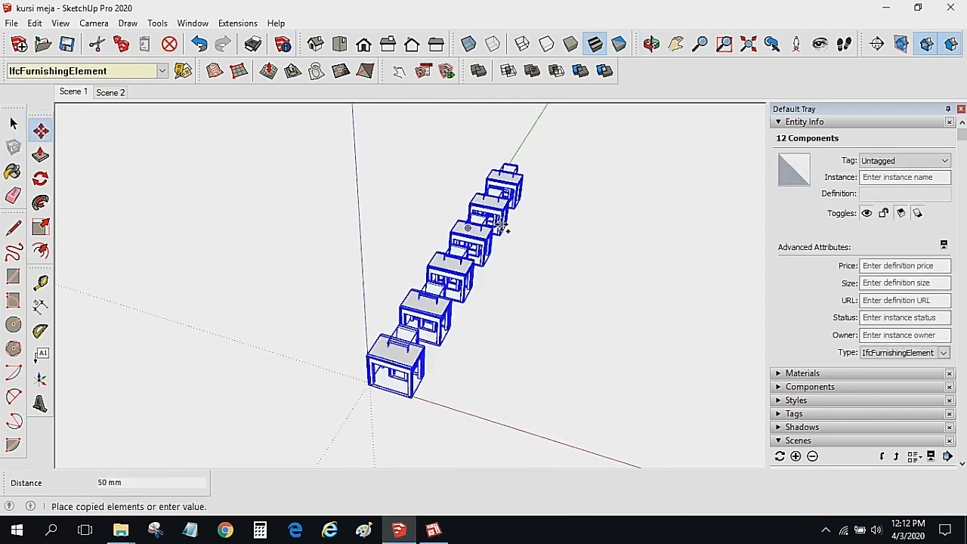
{"action": "left_click", "coordinate": [559, 238]}
{"action": "left_click", "coordinate": [13, 123]}
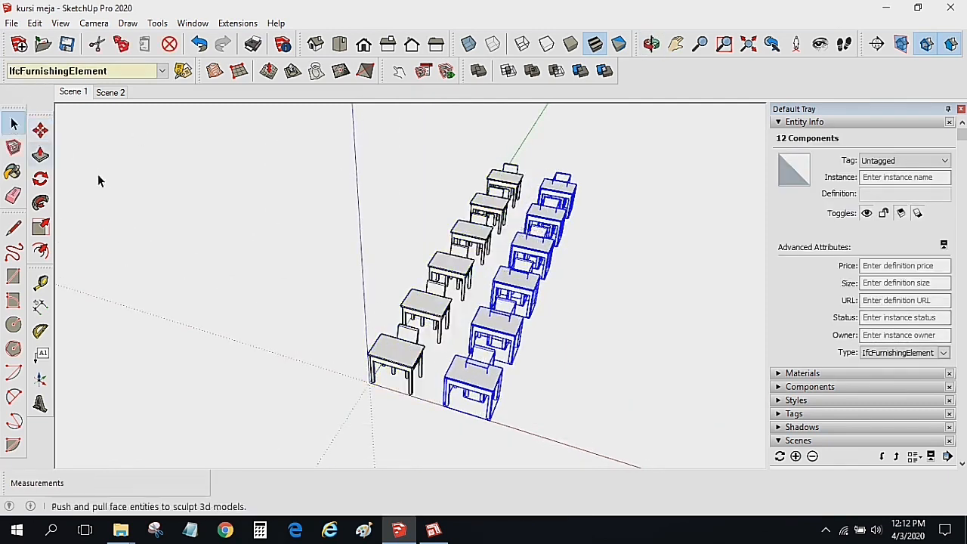
{"action": "left_click", "coordinate": [400, 263]}
- Show the model's components and examine the statistics of KURSI, including its instance count
{"action": "middle_click_drag", "start_coordinate": [399, 256], "coordinate": [330, 191]}
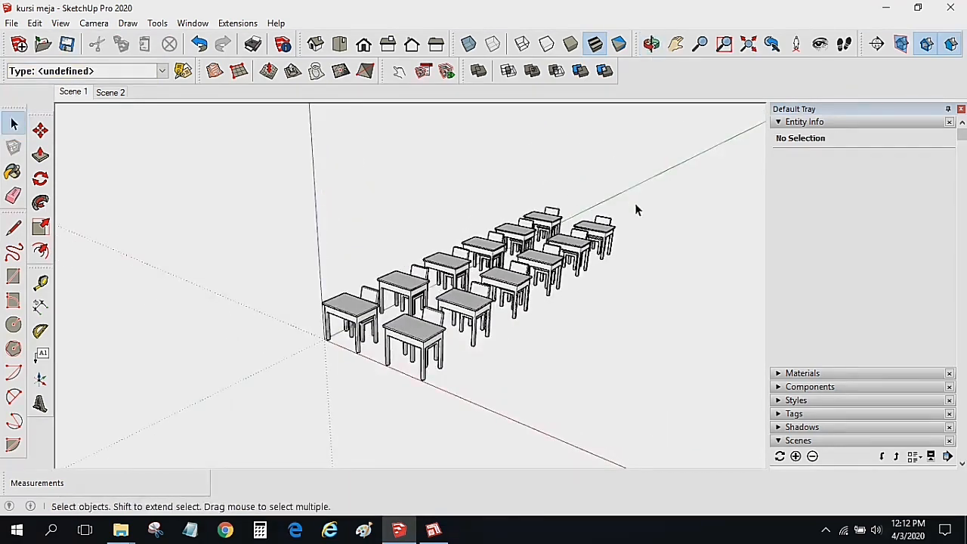
{"action": "left_click", "coordinate": [781, 123]}
{"action": "left_click", "coordinate": [781, 151]}
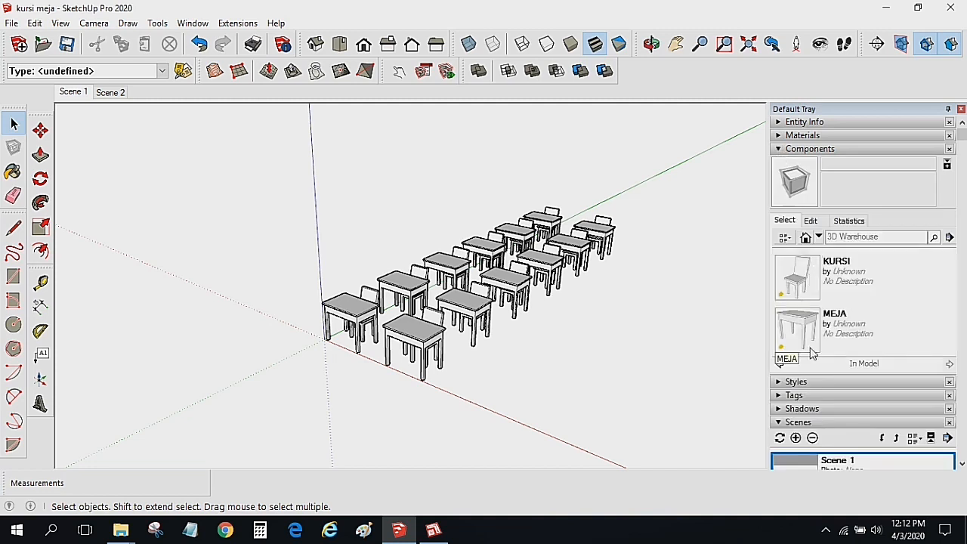
{"action": "left_click", "coordinate": [802, 286]}
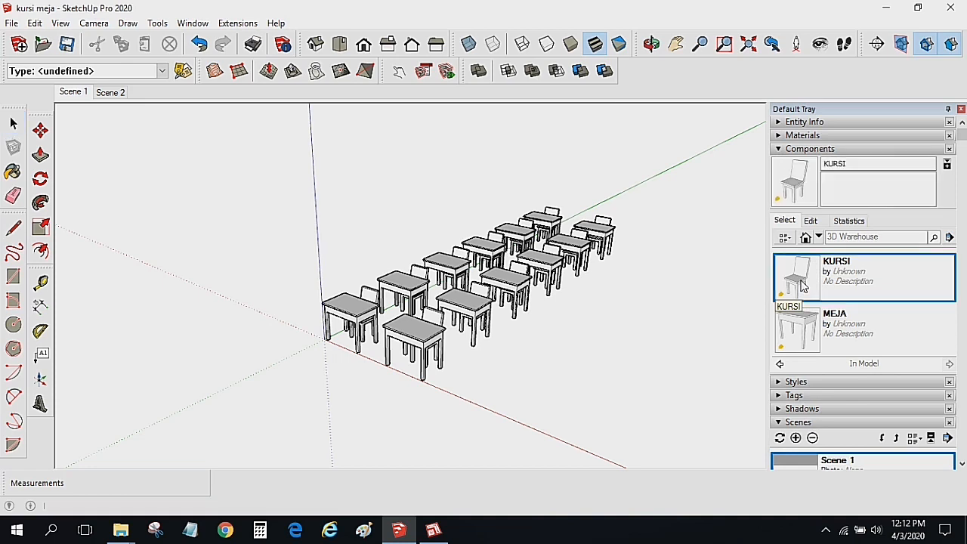
{"action": "left_click", "coordinate": [848, 222]}
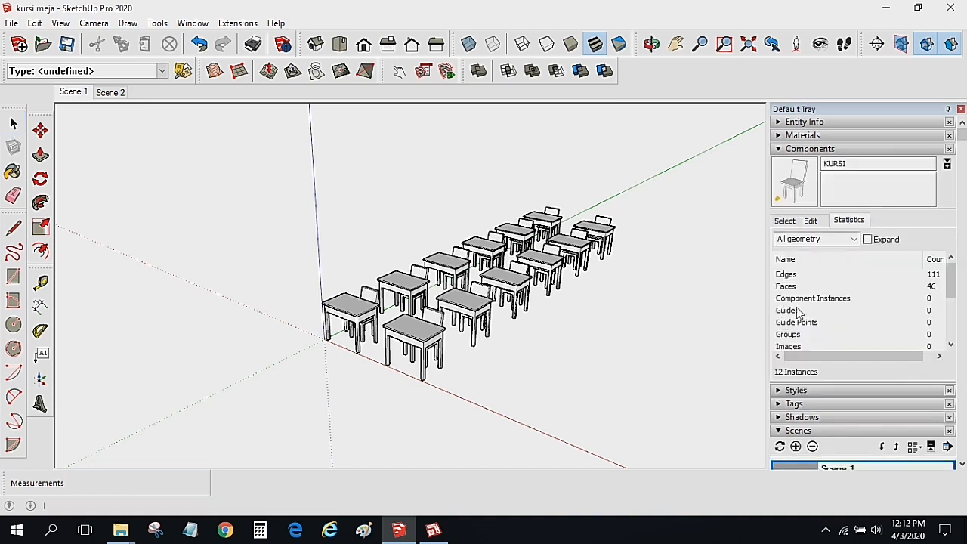
{"action": "scroll", "coordinate": [796, 321], "scroll_direction": "down", "scroll_amount": 2}
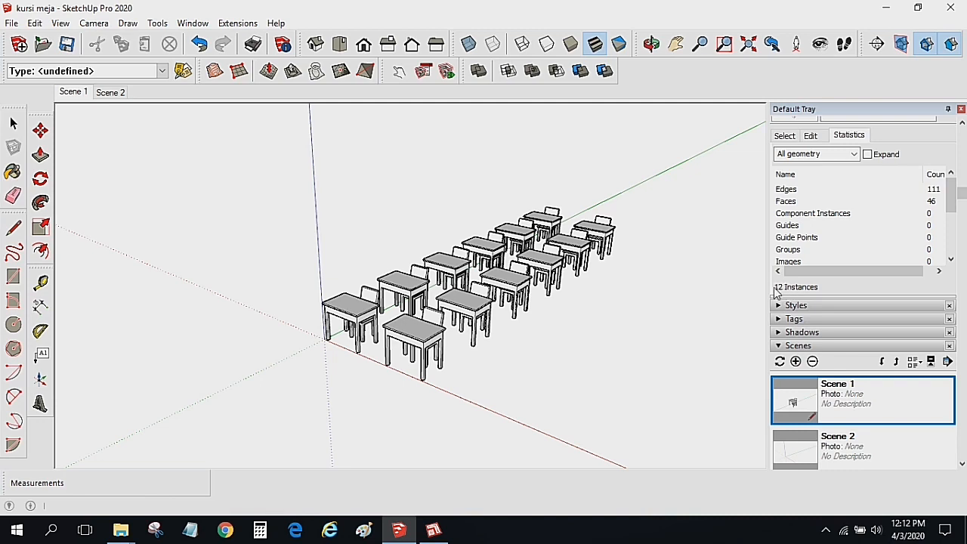
- Examine the whole model's statistics, including nested components
{"action": "key", "text": "space"}
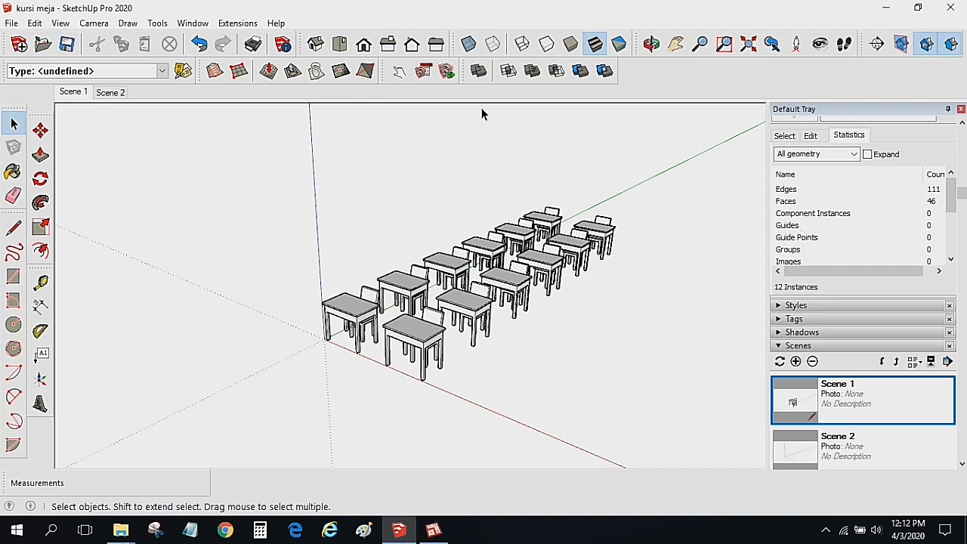
{"action": "left_click", "coordinate": [283, 45]}
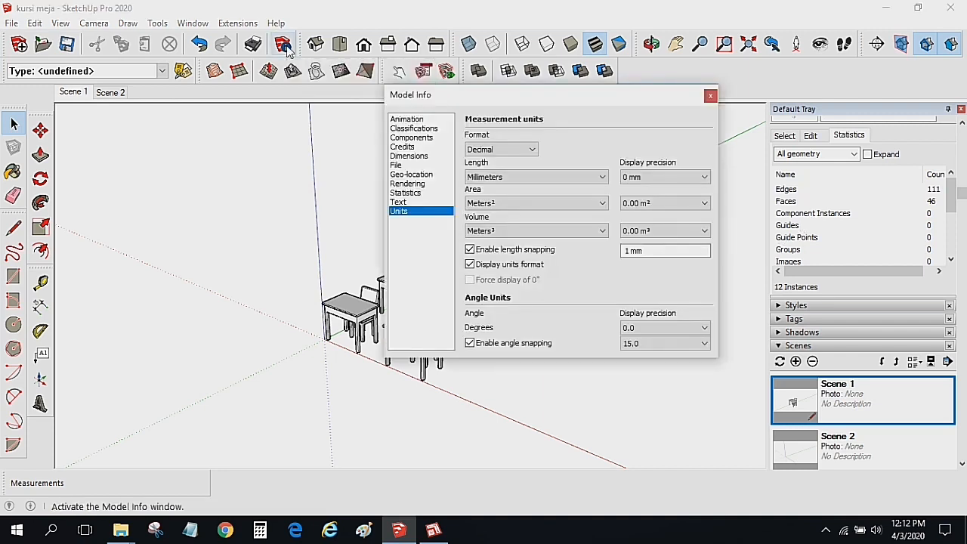
{"action": "left_click", "coordinate": [405, 193]}
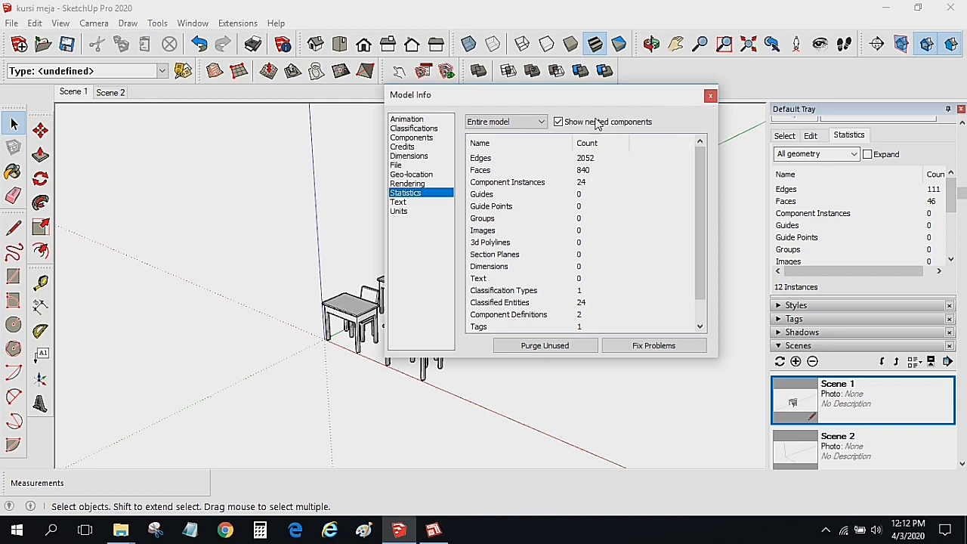
{"action": "left_click", "coordinate": [710, 96]}
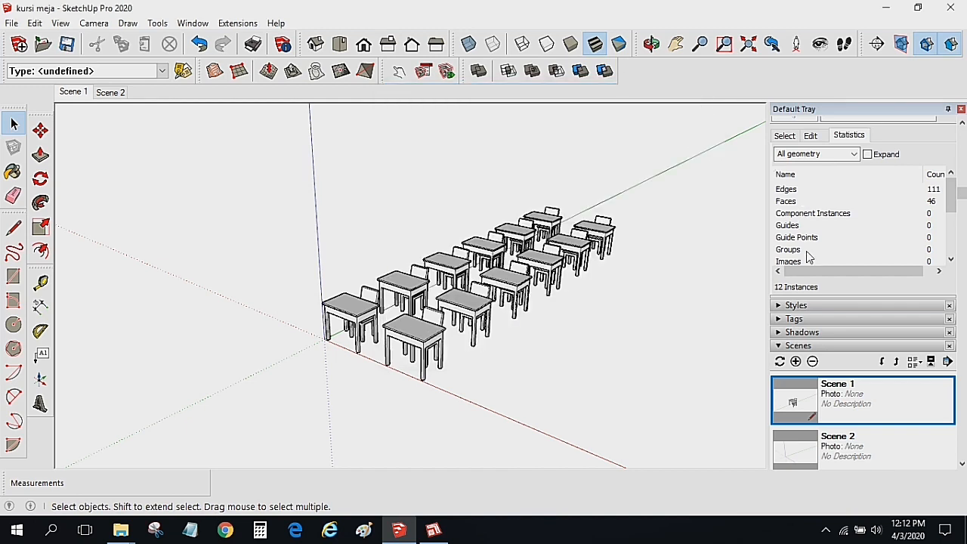
{"action": "middle_click_drag", "start_coordinate": [631, 272], "coordinate": [648, 305]}
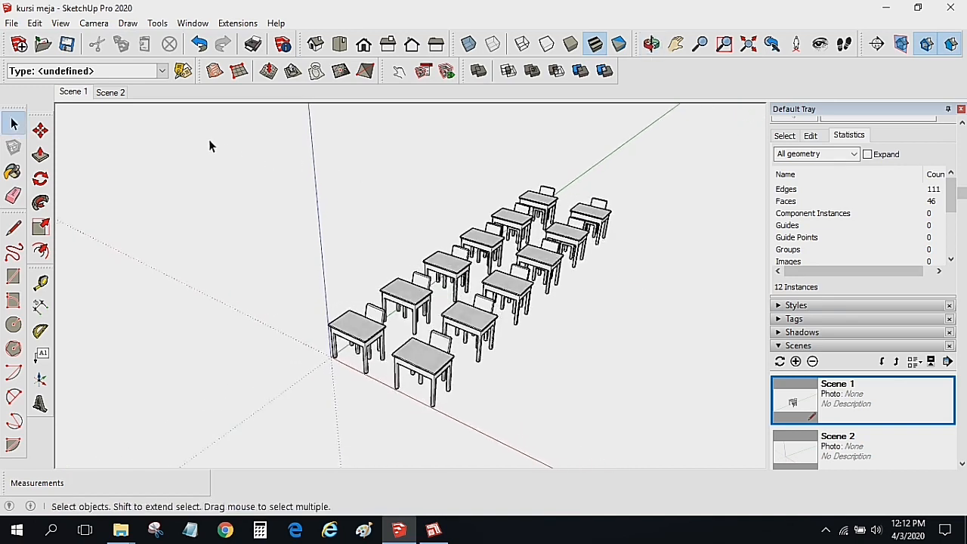
- Open the ruang kelas model from the Project SKP folder
{"action": "left_click", "coordinate": [11, 23]}
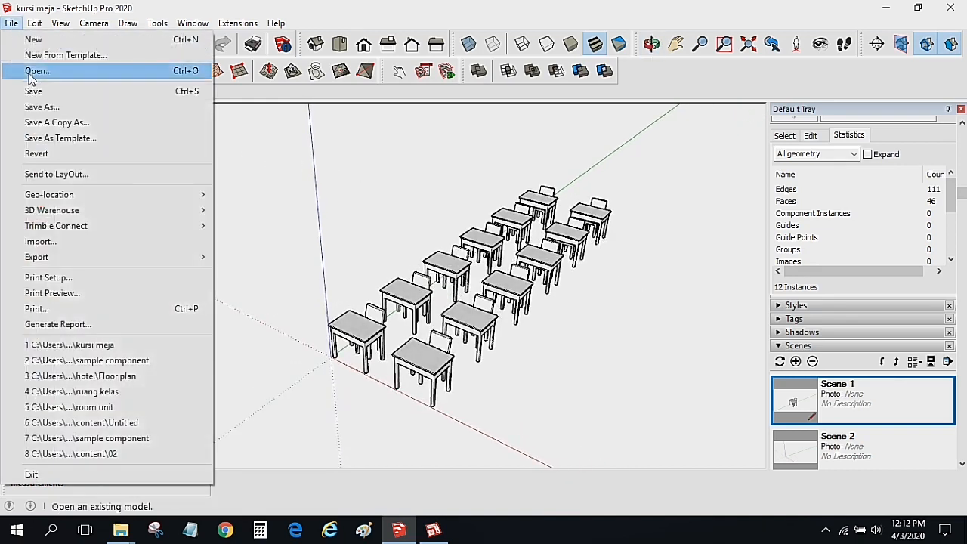
{"action": "left_click", "coordinate": [38, 71]}
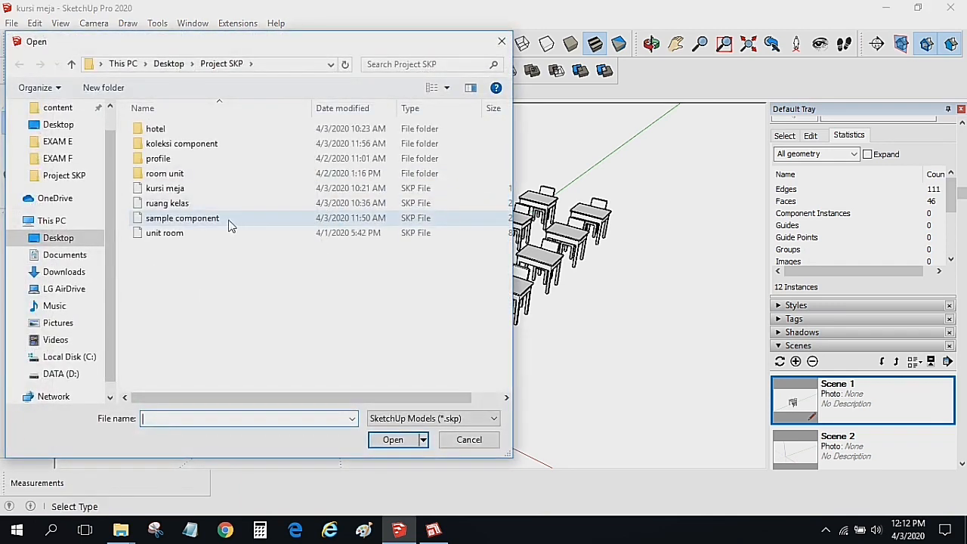
{"action": "left_click", "coordinate": [190, 205]}
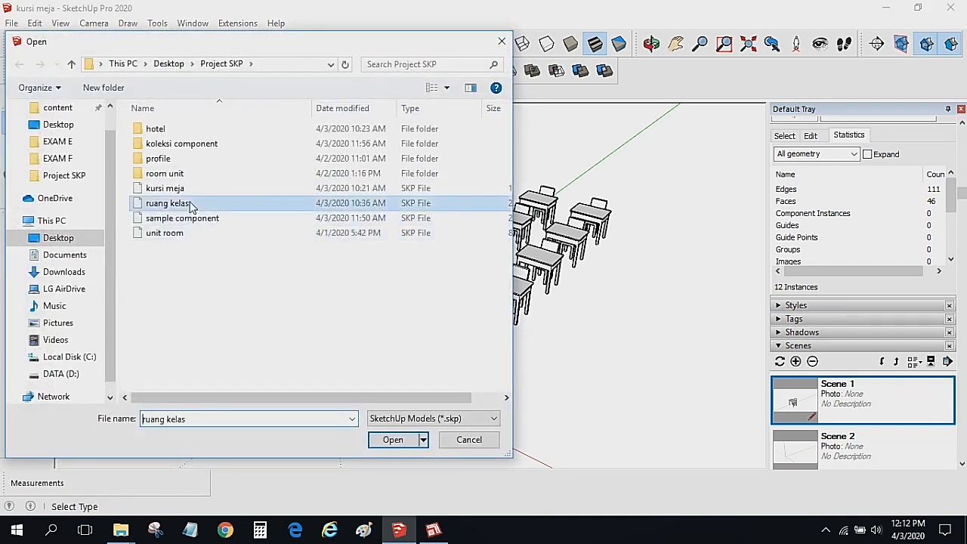
{"action": "double_click", "coordinate": [190, 205]}
{"action": "left_click", "coordinate": [501, 297]}
{"action": "middle_click_drag", "start_coordinate": [553, 321], "coordinate": [247, 344]}
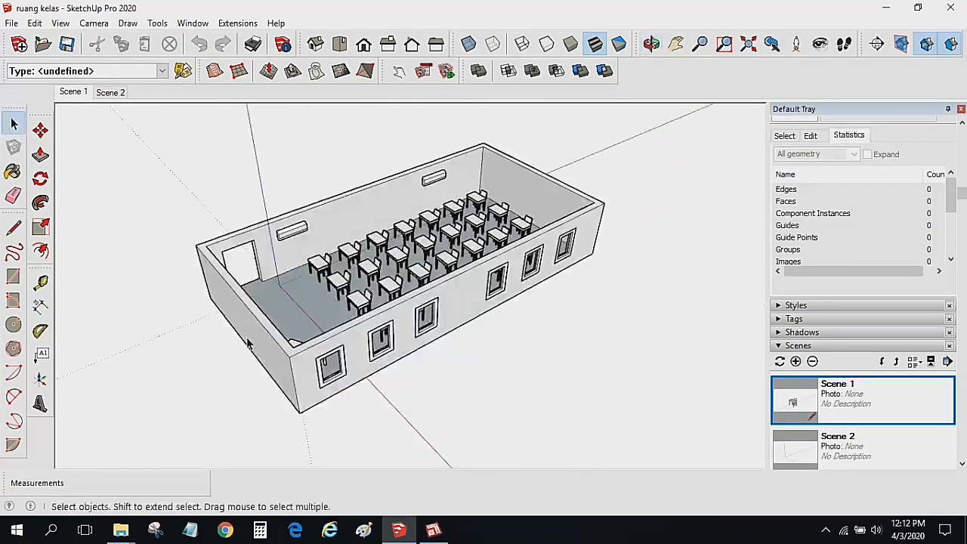
- Select desk-and-chair units around the classroom one at a time to inspect how the furniture is grouped
{"action": "scroll", "coordinate": [293, 310], "scroll_direction": "up", "scroll_amount": 3}
{"action": "left_click", "coordinate": [325, 250]}
{"action": "left_click", "coordinate": [370, 227]}
{"action": "left_click", "coordinate": [414, 209]}
{"action": "left_click", "coordinate": [450, 198]}
{"action": "left_click", "coordinate": [484, 184]}
{"action": "left_click", "coordinate": [516, 171]}
{"action": "left_click", "coordinate": [546, 160]}
{"action": "scroll", "coordinate": [547, 165], "scroll_direction": "up", "scroll_amount": 4}
{"action": "middle_click_drag", "start_coordinate": [485, 173], "coordinate": [443, 235]}
{"action": "left_click", "coordinate": [524, 220]}
{"action": "left_click", "coordinate": [343, 296]}
{"action": "scroll", "coordinate": [369, 317], "scroll_direction": "up", "scroll_amount": 5}
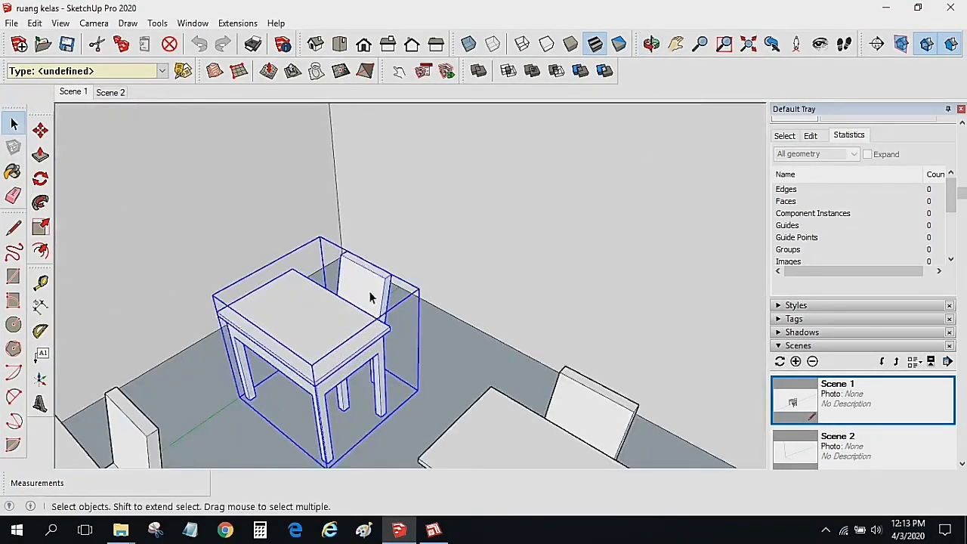
- Enter a desk-and-chair unit and inspect its nested chair and table components
{"action": "double_click", "coordinate": [296, 319]}
{"action": "left_click", "coordinate": [358, 275]}
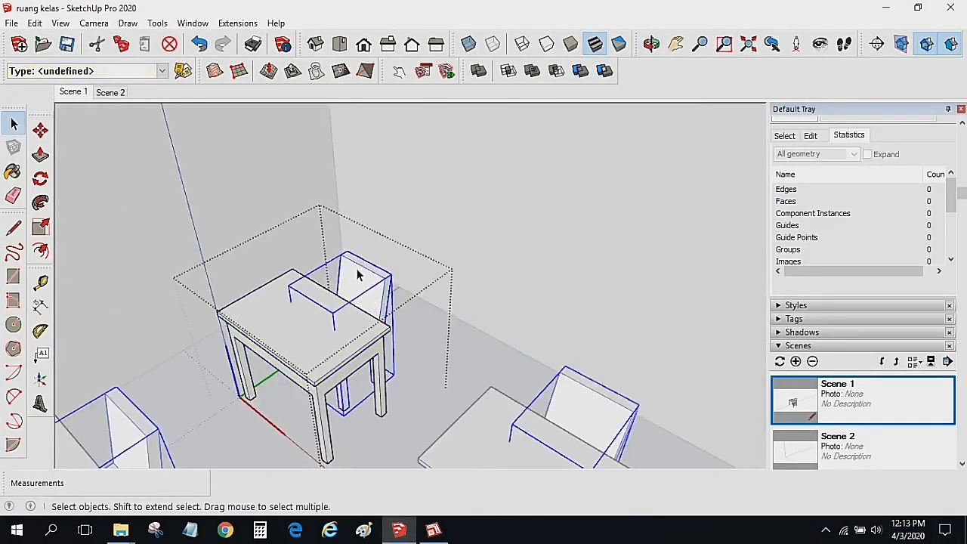
{"action": "left_click", "coordinate": [274, 324]}
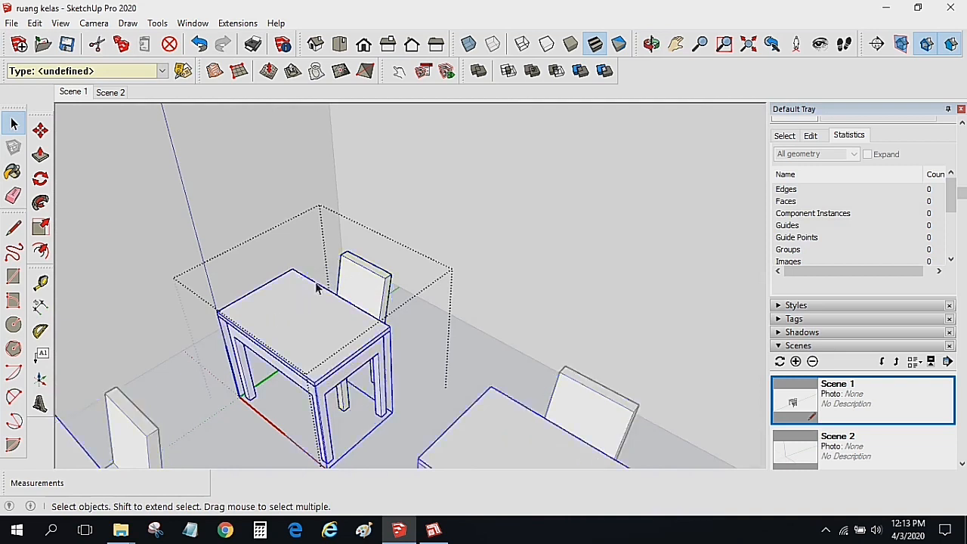
{"action": "left_click", "coordinate": [408, 227]}
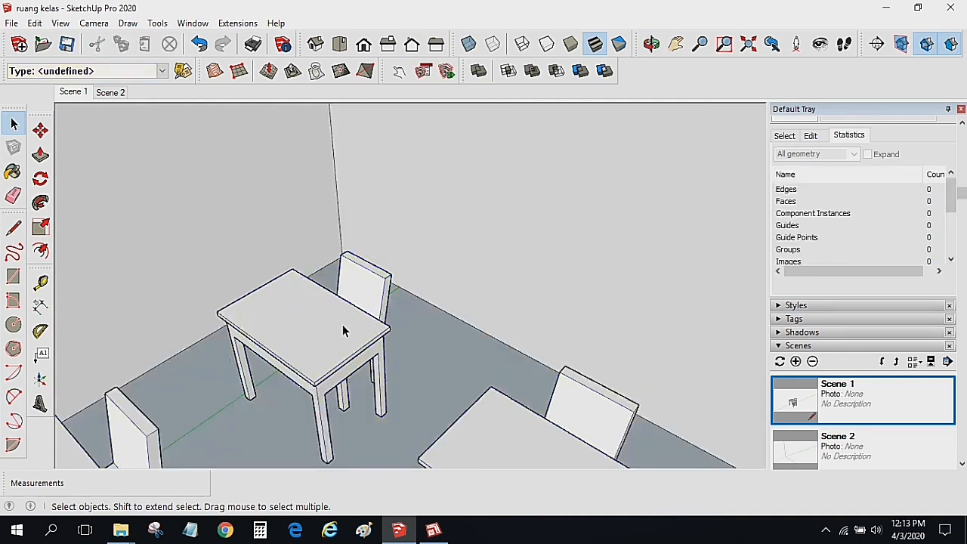
- Examine the classroom model's statistics with nested components excluded and included
{"action": "left_click", "coordinate": [280, 45]}
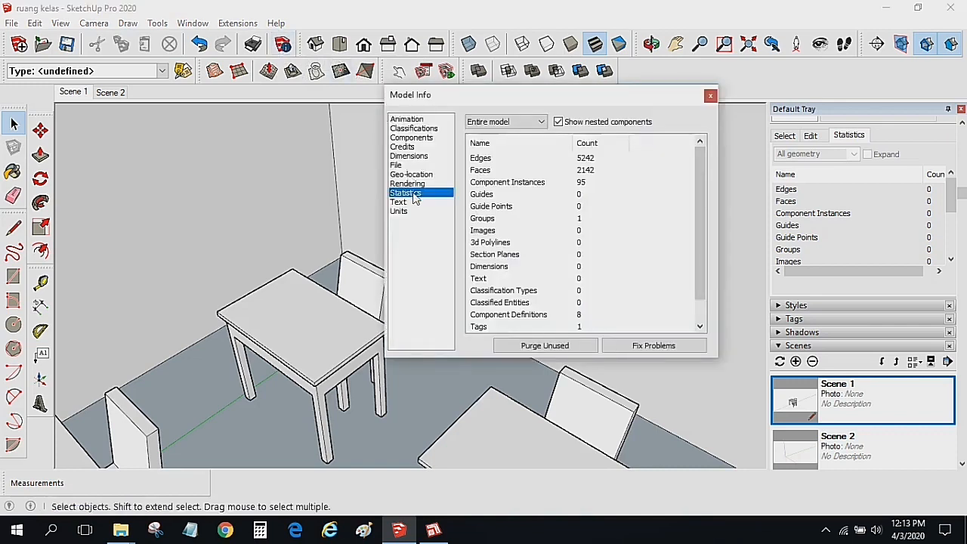
{"action": "left_click_drag", "start_coordinate": [502, 100], "coordinate": [572, 102]}
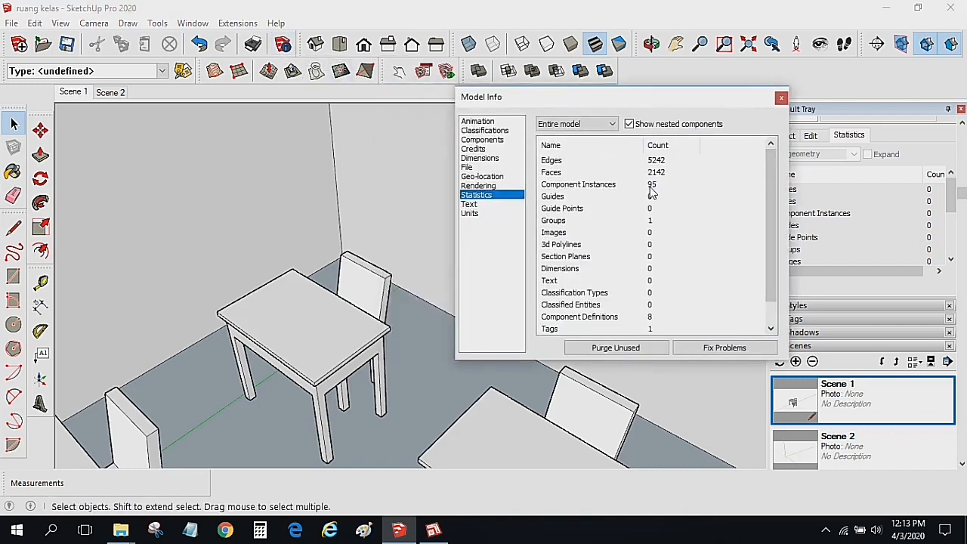
{"action": "left_click", "coordinate": [629, 125]}
{"action": "left_click", "coordinate": [629, 125]}
{"action": "left_click", "coordinate": [781, 98]}
- Examine the statistics of the jendela component, including its instance count, without placing a copy
{"action": "scroll", "coordinate": [854, 352], "scroll_direction": "down", "scroll_amount": 3}
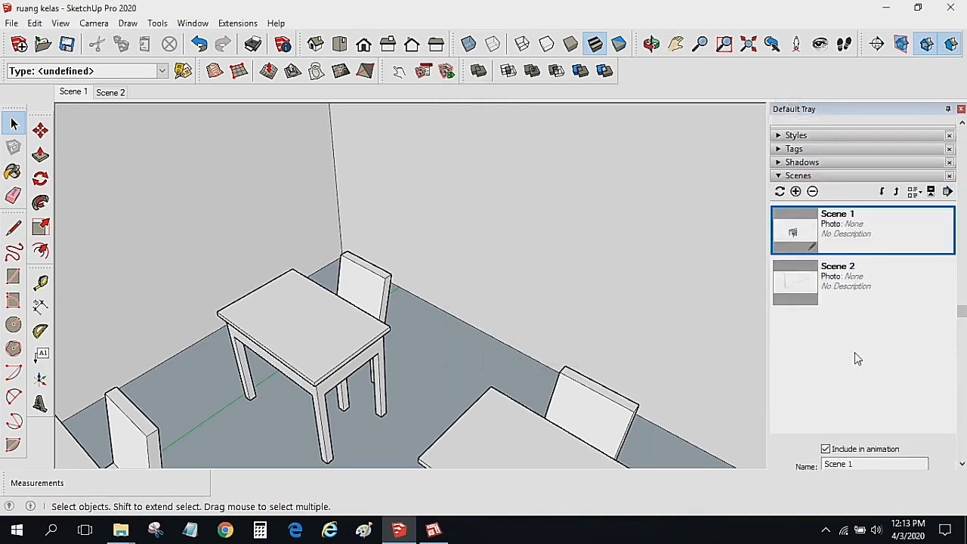
{"action": "scroll", "coordinate": [670, 318], "scroll_direction": "down", "scroll_amount": 4}
{"action": "scroll", "coordinate": [669, 320], "scroll_direction": "down", "scroll_amount": 4}
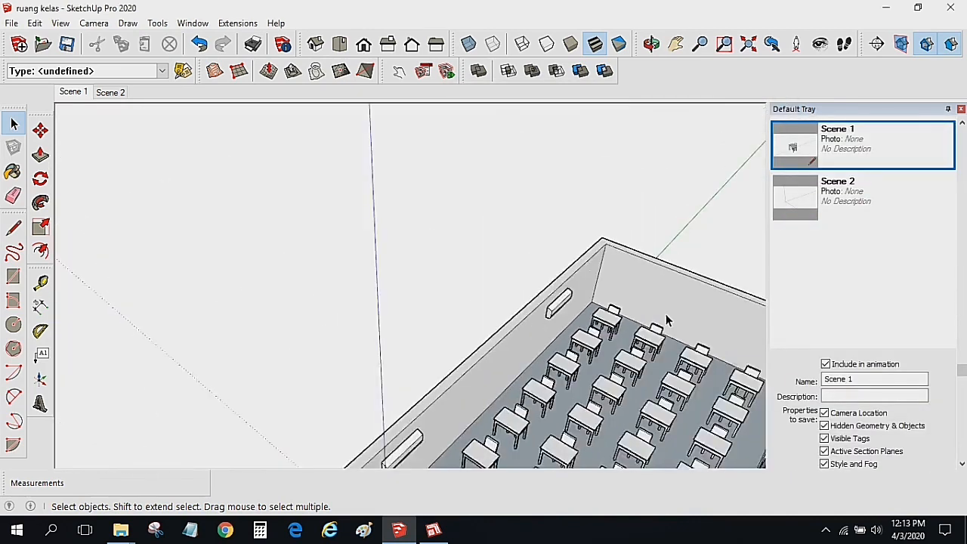
{"action": "middle_click_drag", "start_coordinate": [673, 259], "coordinate": [551, 240]}
{"action": "scroll", "coordinate": [748, 227], "scroll_direction": "up", "scroll_amount": 5}
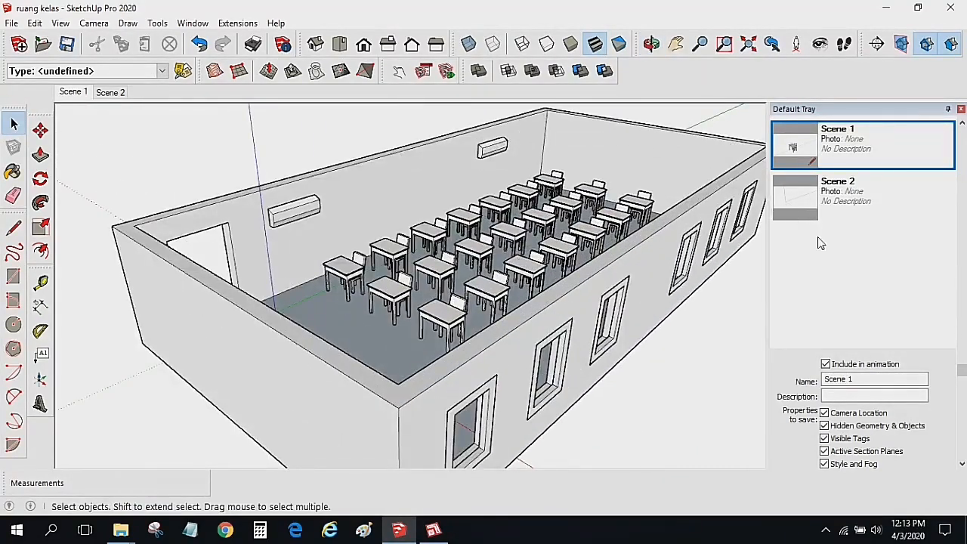
{"action": "scroll", "coordinate": [821, 243], "scroll_direction": "up", "scroll_amount": 3}
{"action": "left_click", "coordinate": [779, 176]}
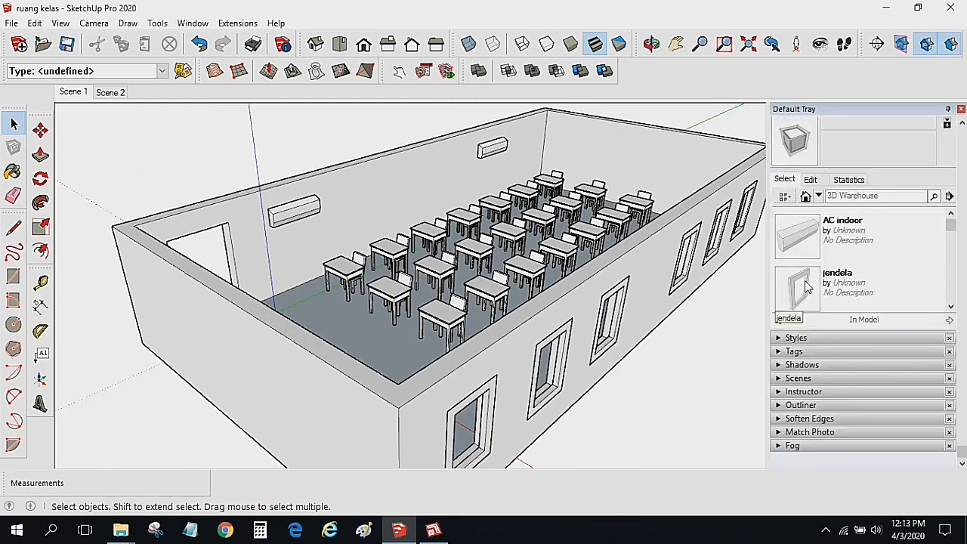
{"action": "middle_click_drag", "start_coordinate": [750, 283], "coordinate": [700, 265]}
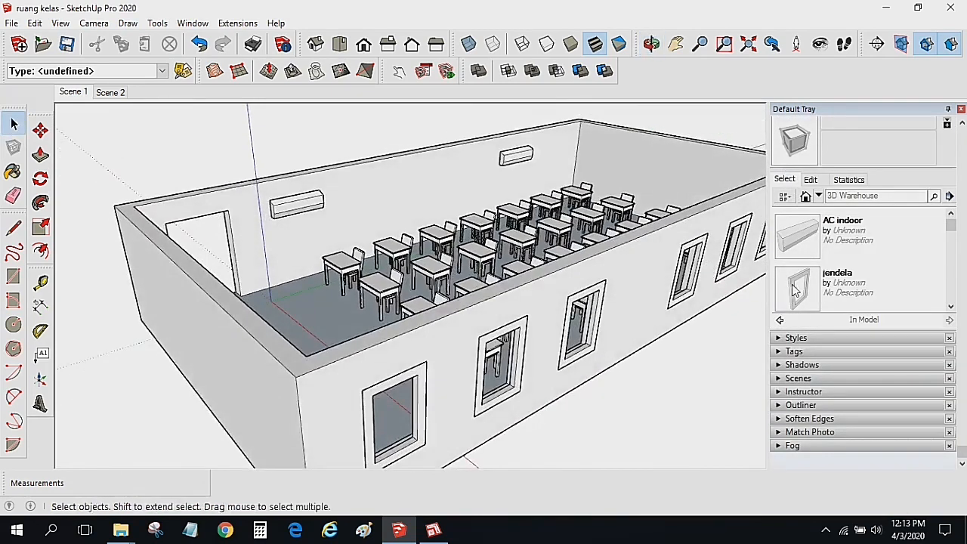
{"action": "left_click", "coordinate": [790, 284]}
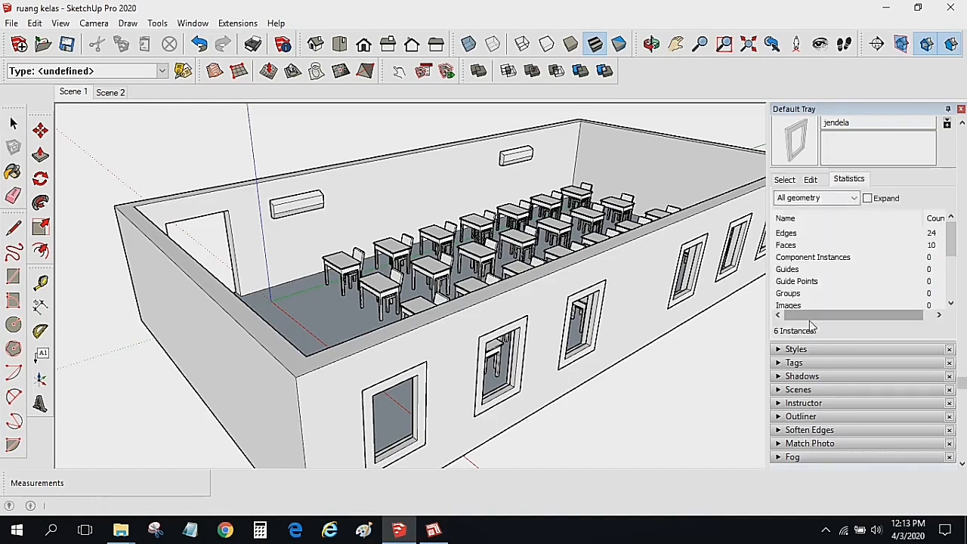
{"action": "middle_click_drag", "start_coordinate": [706, 276], "coordinate": [663, 302]}
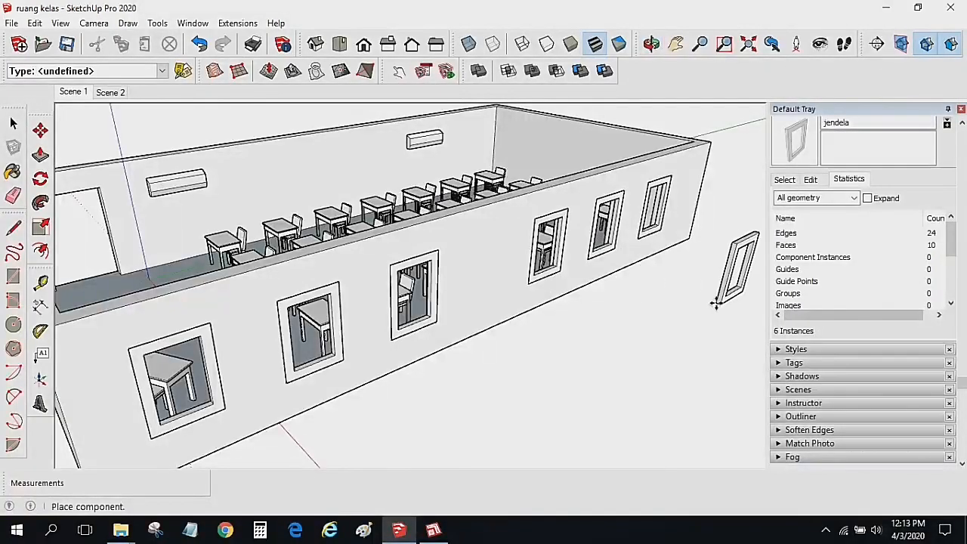
{"action": "key", "text": "Escape"}
- Check the entity information of one student desk-and-chair unit
{"action": "scroll", "coordinate": [648, 302], "scroll_direction": "down", "scroll_amount": 2}
{"action": "middle_click_drag", "start_coordinate": [589, 367], "coordinate": [613, 366]}
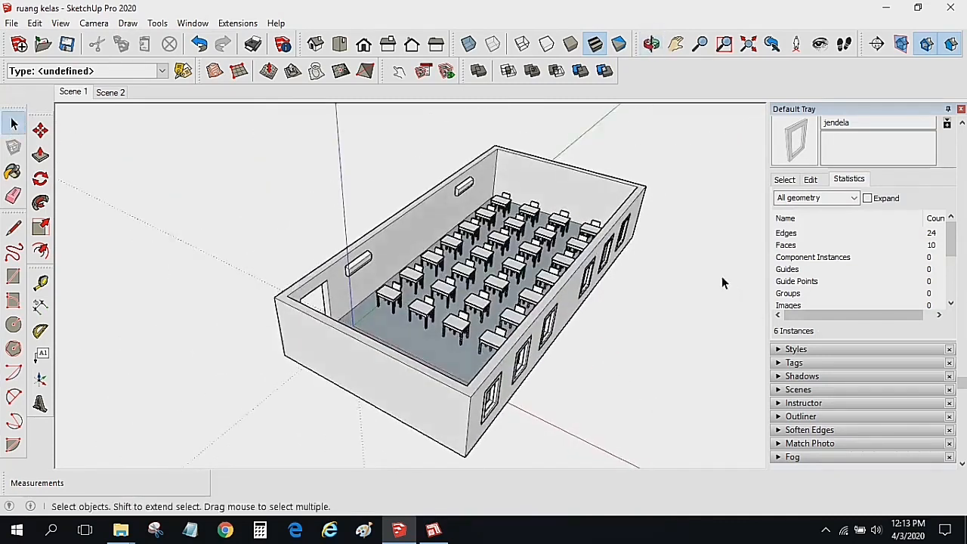
{"action": "left_click", "coordinate": [516, 274]}
{"action": "scroll", "coordinate": [790, 175], "scroll_direction": "up", "scroll_amount": 1}
{"action": "left_click", "coordinate": [778, 123]}
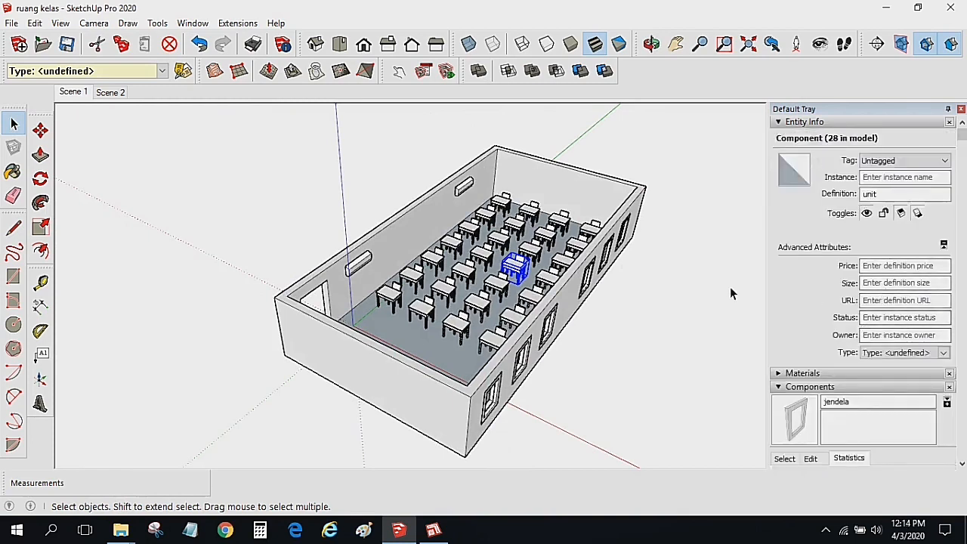
{"action": "left_click", "coordinate": [645, 272]}
- Check the price attribute of the table nested in a student desk unit, and select the far wall AC unit
{"action": "middle_click_drag", "start_coordinate": [557, 271], "coordinate": [521, 266]}
{"action": "double_click", "coordinate": [518, 273]}
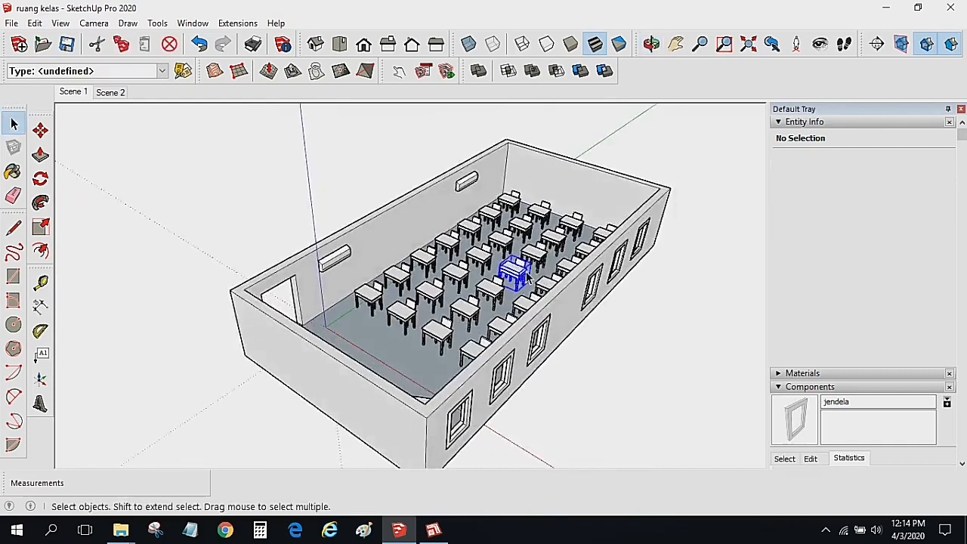
{"action": "scroll", "coordinate": [527, 275], "scroll_direction": "up", "scroll_amount": 2}
{"action": "left_click", "coordinate": [527, 271]}
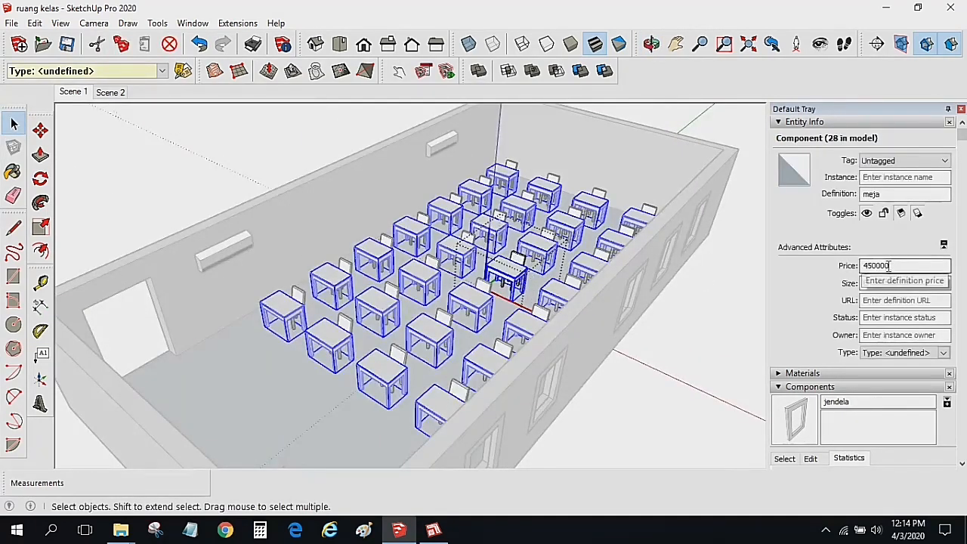
{"action": "left_click", "coordinate": [701, 307]}
{"action": "left_click", "coordinate": [442, 150]}
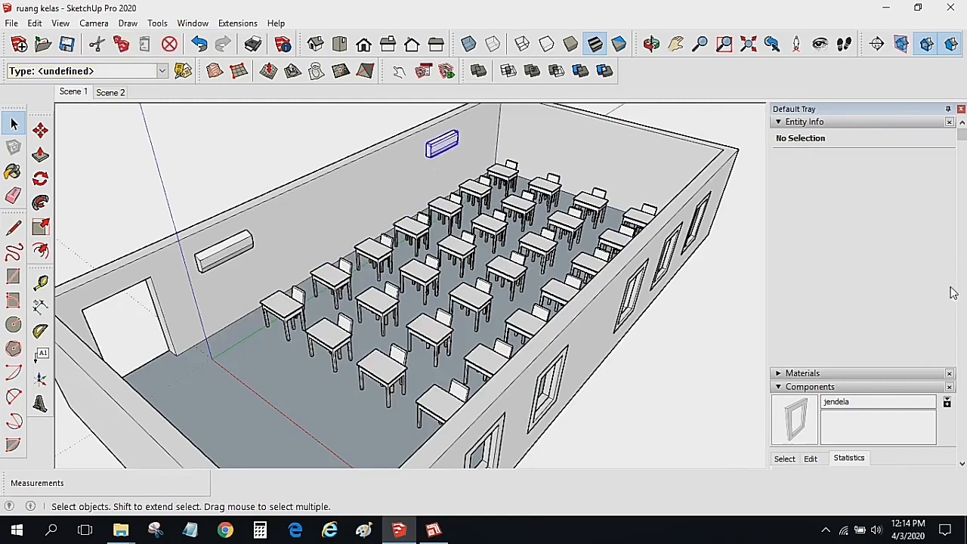
{"action": "left_click", "coordinate": [642, 285]}
- Check the attributes of the table nested inside the teacher's desk unit
{"action": "middle_click_drag", "start_coordinate": [717, 312], "coordinate": [265, 291]}
{"action": "left_click", "coordinate": [250, 145]}
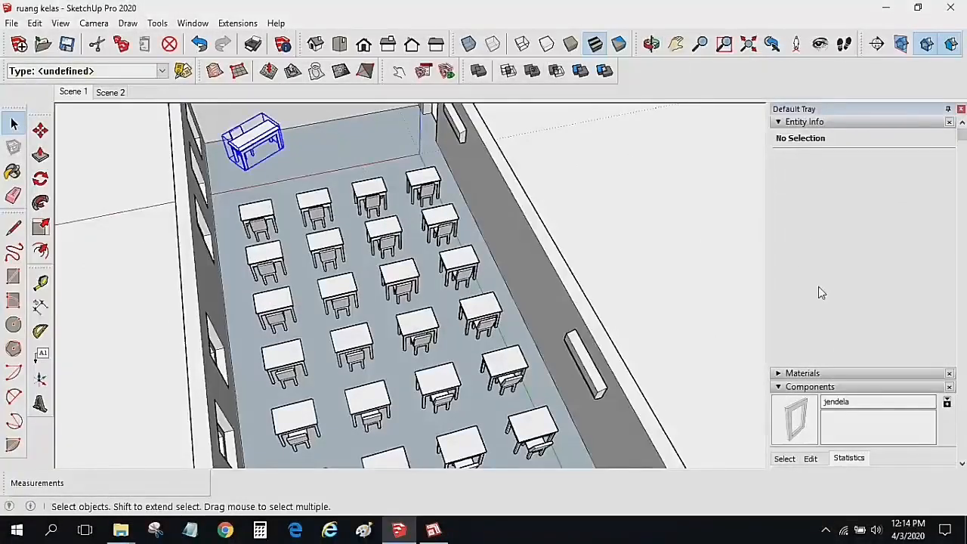
{"action": "double_click", "coordinate": [270, 139]}
{"action": "left_click", "coordinate": [264, 138]}
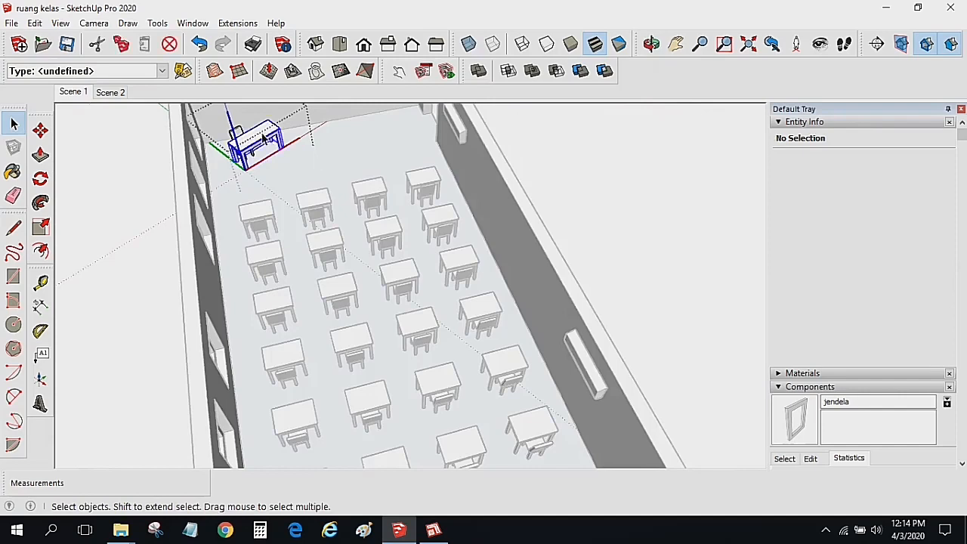
{"action": "left_click", "coordinate": [665, 273]}
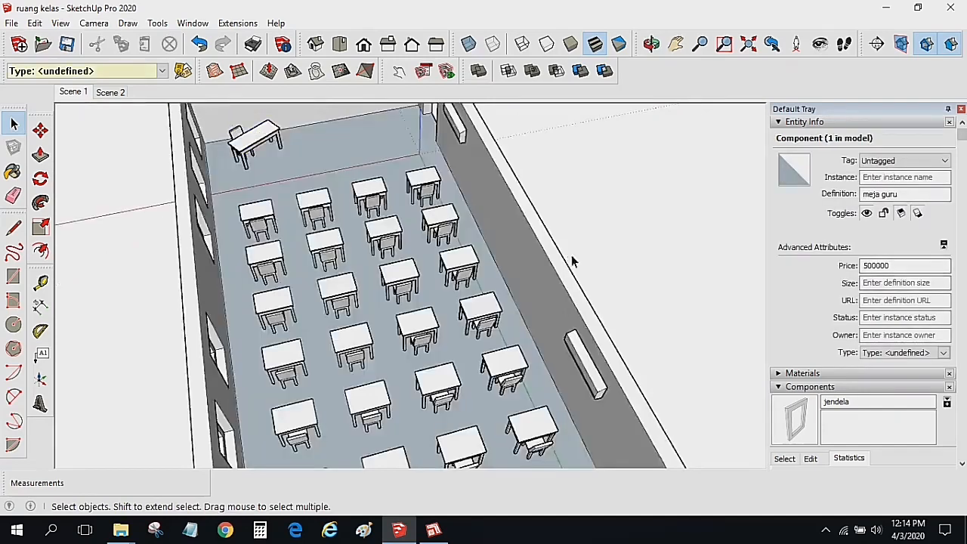
- Start a new report template for the entire classroom model with Generate Report
{"action": "scroll", "coordinate": [559, 279], "scroll_direction": "down", "scroll_amount": 5}
{"action": "middle_click_drag", "start_coordinate": [545, 295], "coordinate": [501, 207]}
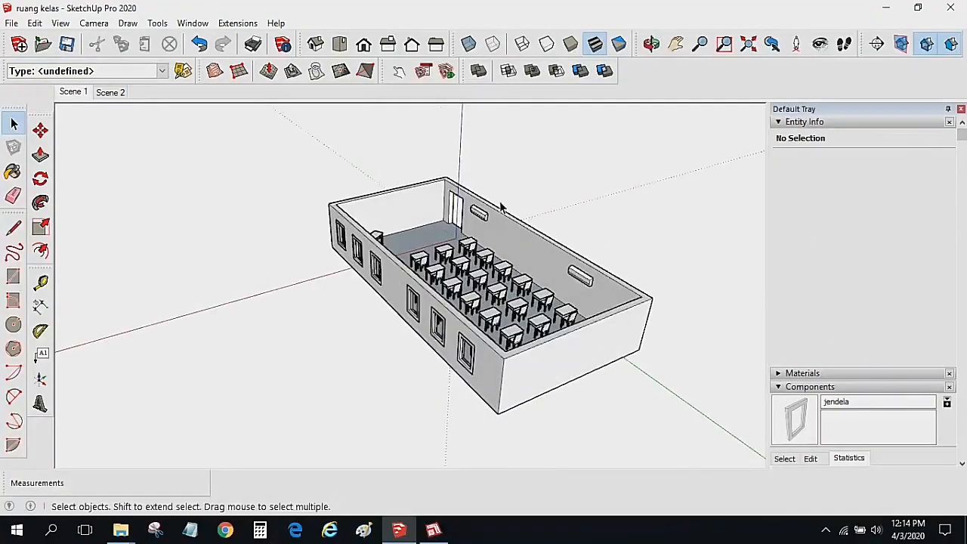
{"action": "left_click", "coordinate": [11, 23]}
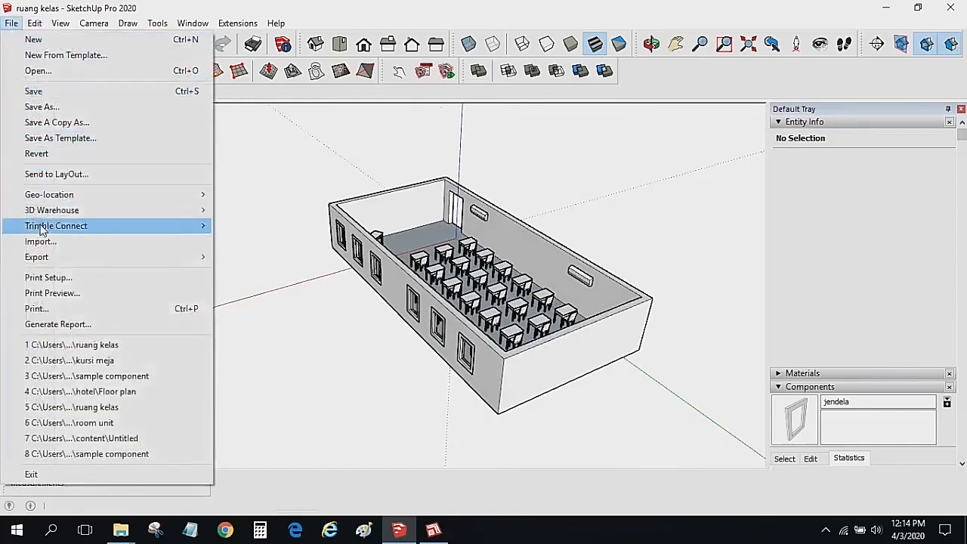
{"action": "left_click", "coordinate": [87, 326]}
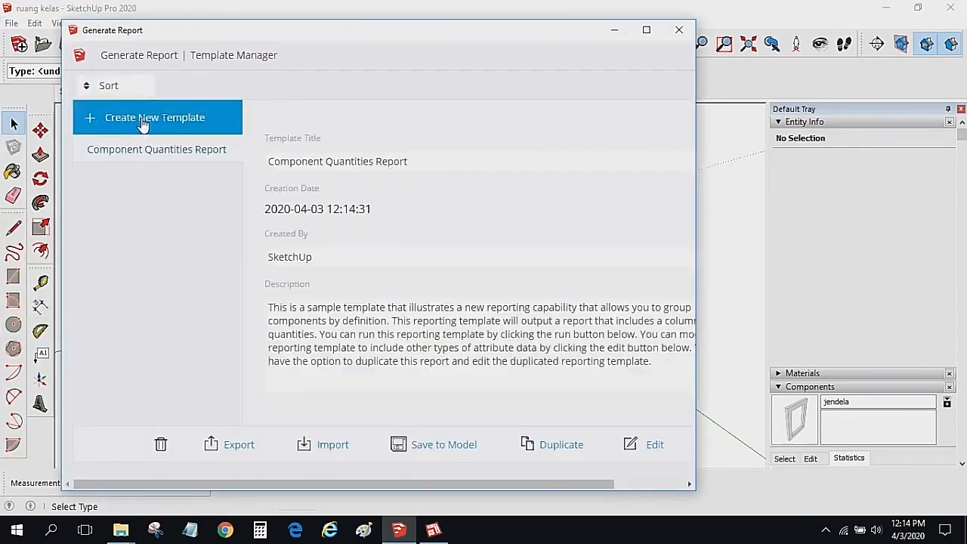
{"action": "left_click", "coordinate": [168, 121]}
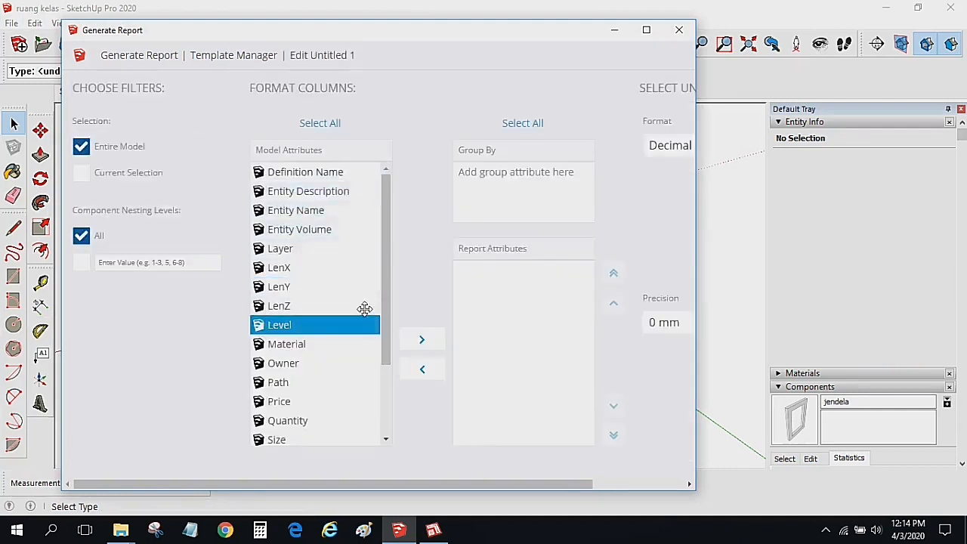
- Add Entity Name, Price and Quantity to the template's report attributes
{"action": "scroll", "coordinate": [385, 306], "scroll_direction": "down", "scroll_amount": 2}
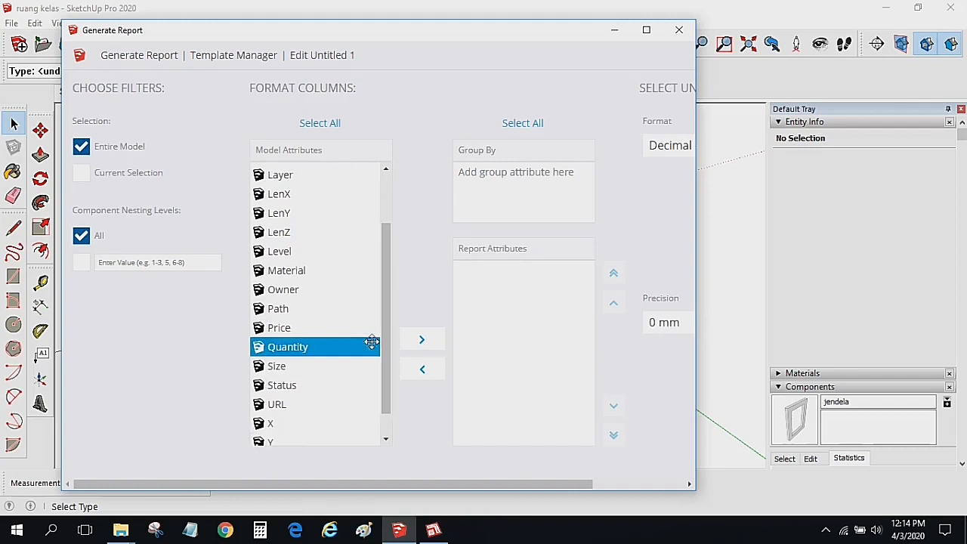
{"action": "left_click_drag", "start_coordinate": [391, 336], "coordinate": [391, 274]}
{"action": "left_click", "coordinate": [317, 210]}
{"action": "left_click", "coordinate": [422, 339]}
{"action": "left_click_drag", "start_coordinate": [386, 318], "coordinate": [385, 380]}
{"action": "left_click", "coordinate": [297, 319]}
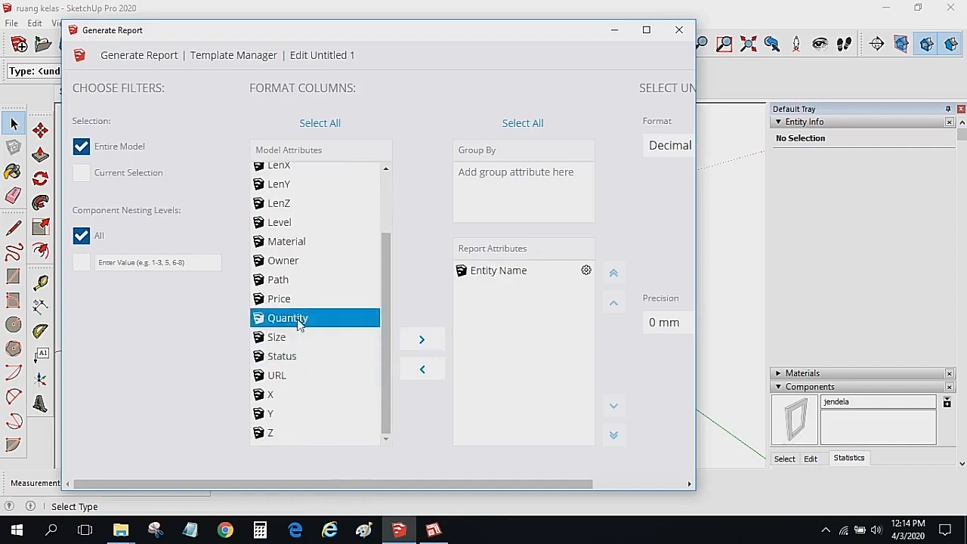
{"action": "left_click", "coordinate": [302, 304]}
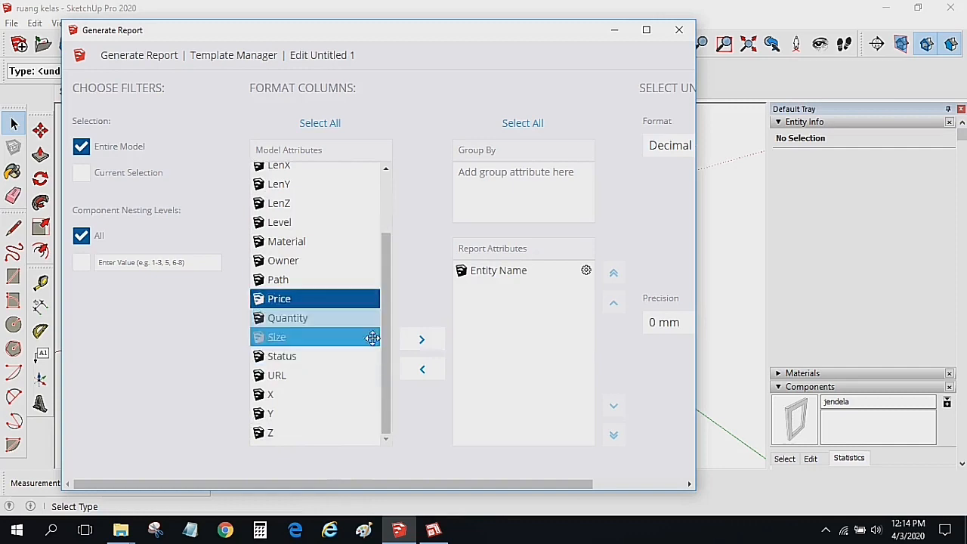
{"action": "left_click", "coordinate": [417, 341]}
{"action": "left_click", "coordinate": [323, 318]}
{"action": "left_click", "coordinate": [419, 341]}
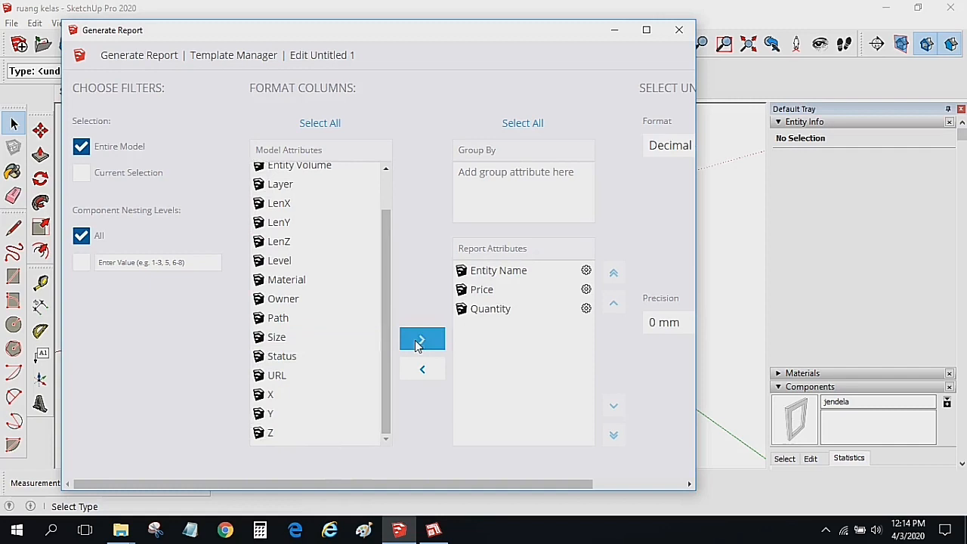
- Remove Entity Name from the report attributes and use it as the Group By attribute instead
{"action": "left_click", "coordinate": [483, 272]}
{"action": "mouse_move", "coordinate": [483, 272]}
{"action": "left_mouse_down"}
{"action": "mouse_move", "coordinate": [505, 174]}
{"action": "mouse_move", "coordinate": [491, 155]}
{"action": "mouse_move", "coordinate": [490, 274]}
{"action": "left_mouse_up"}
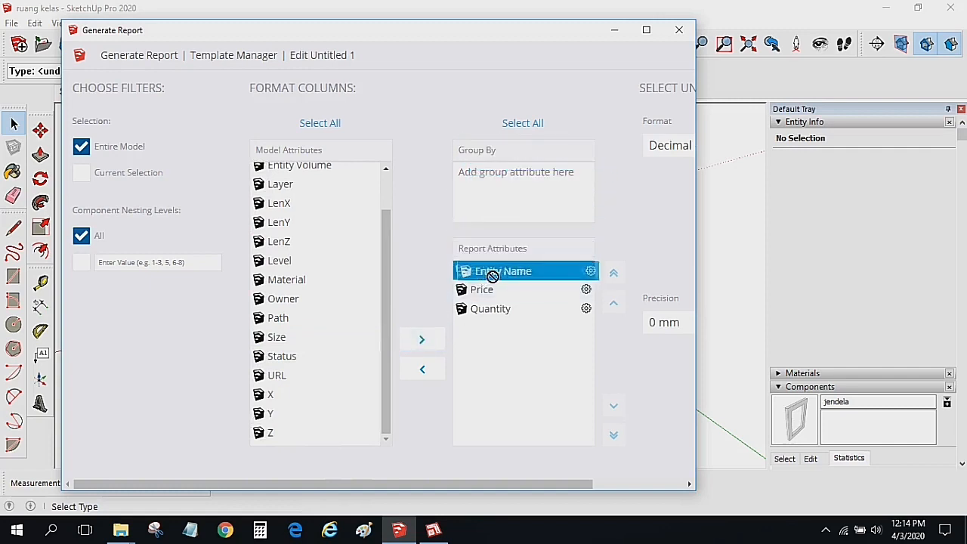
{"action": "left_click", "coordinate": [420, 369]}
{"action": "left_click_drag", "start_coordinate": [386, 307], "coordinate": [535, 218]}
{"action": "left_click", "coordinate": [337, 210]}
{"action": "left_click", "coordinate": [521, 171]}
- Check the Price and Quantity attributes, maximize the report window and run the report
{"action": "left_click", "coordinate": [488, 272]}
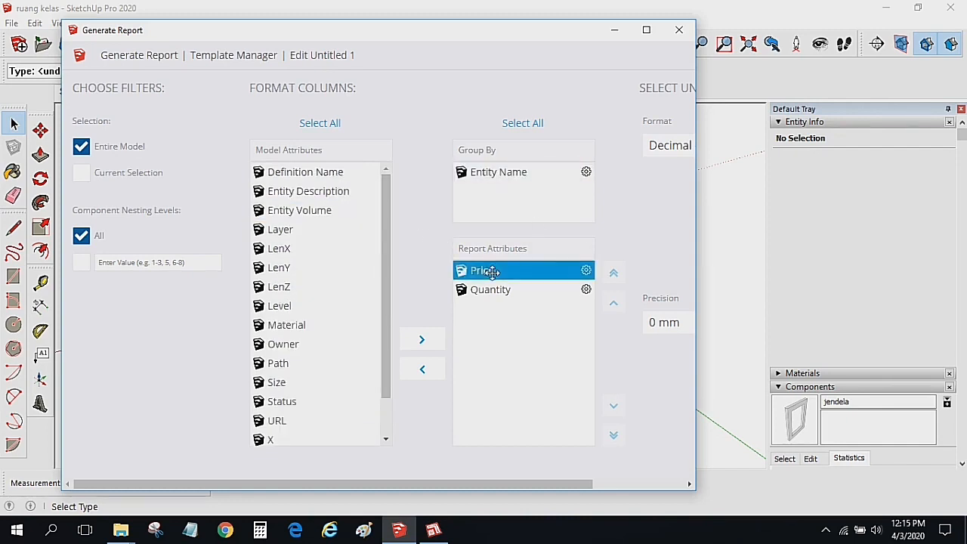
{"action": "left_click", "coordinate": [492, 291]}
{"action": "left_click", "coordinate": [481, 270]}
{"action": "left_click", "coordinate": [491, 290]}
{"action": "left_click", "coordinate": [503, 317]}
{"action": "left_click_drag", "start_coordinate": [536, 490], "coordinate": [627, 487]}
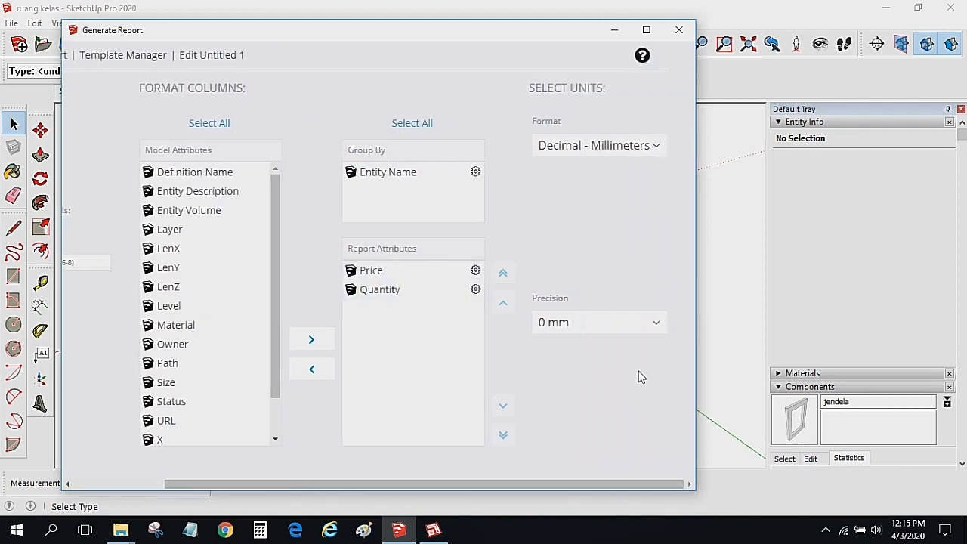
{"action": "left_click", "coordinate": [646, 29]}
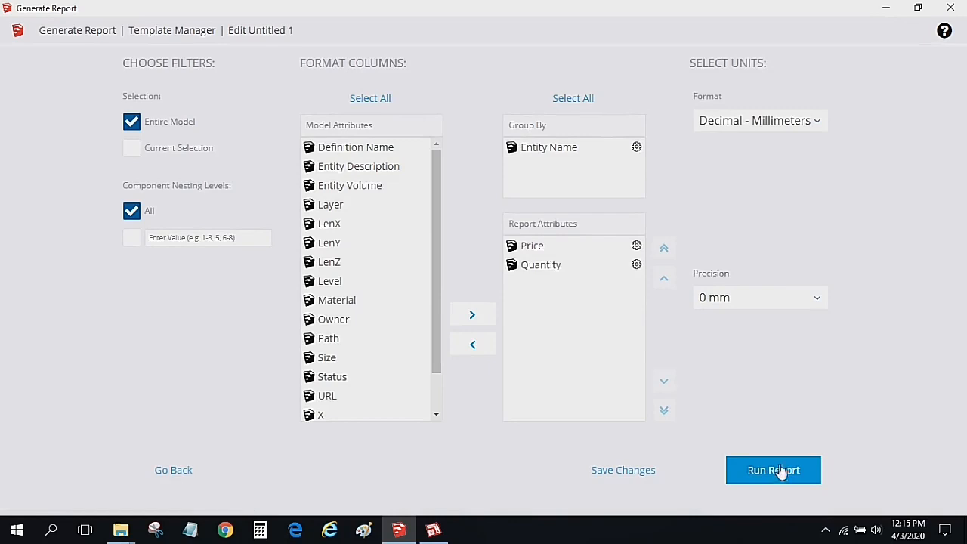
{"action": "left_click", "coordinate": [774, 469]}
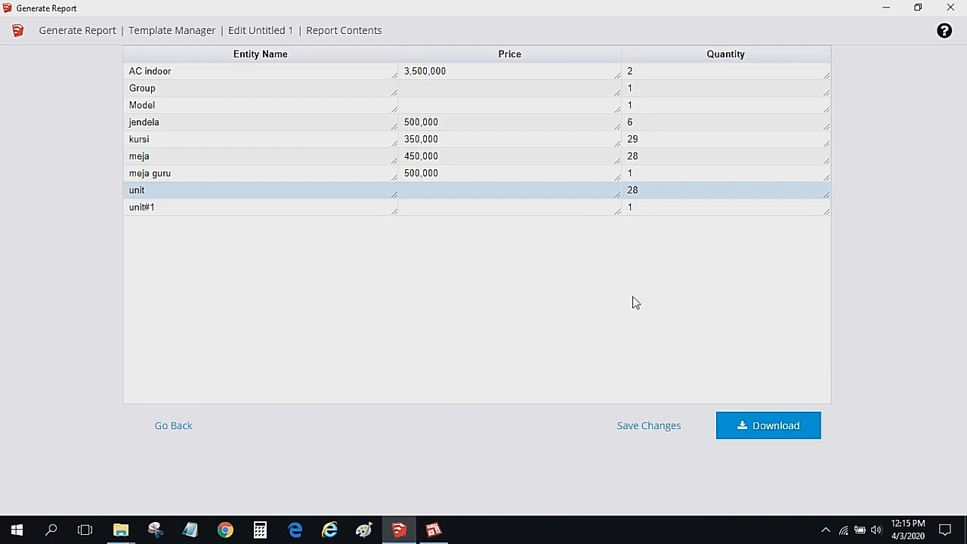
- Recheck the template's attributes, save the report as TABEL COMPONENT RUANG KELAS and open it in Excel
{"action": "left_click", "coordinate": [194, 429]}
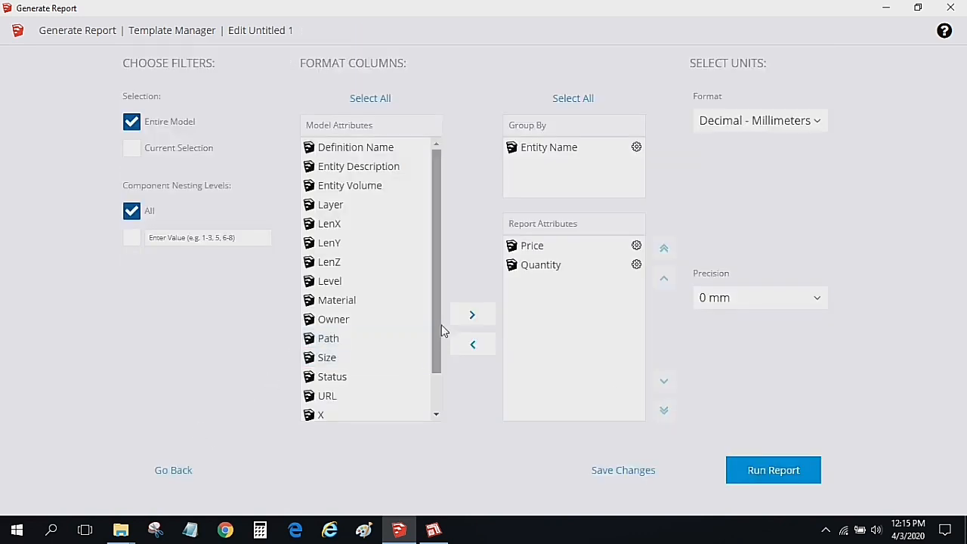
{"action": "left_click_drag", "start_coordinate": [437, 327], "coordinate": [429, 387]}
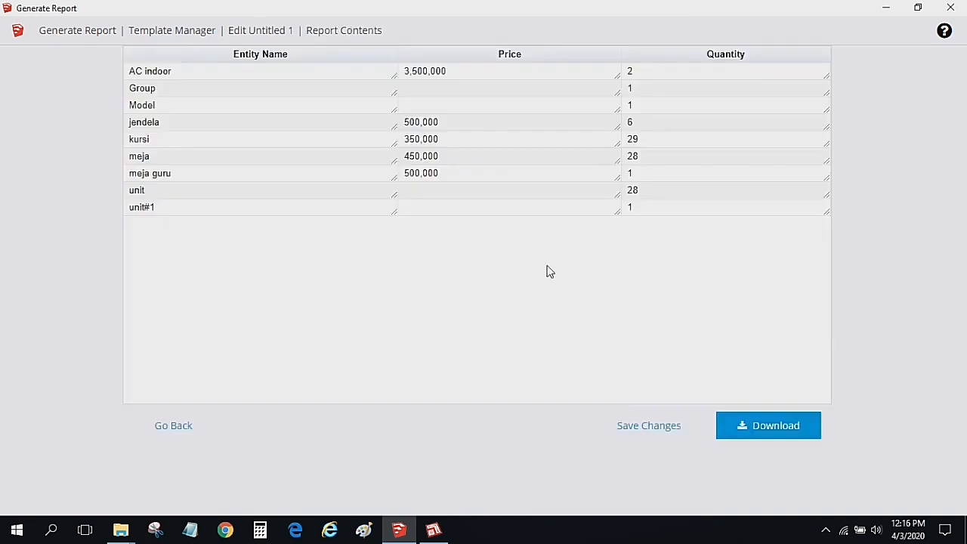
{"action": "left_click", "coordinate": [778, 427]}
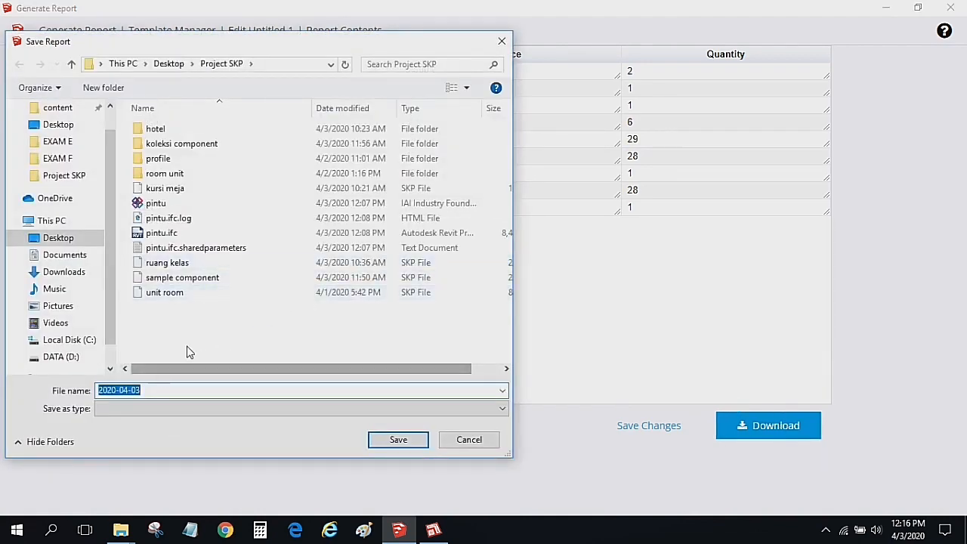
{"action": "left_click", "coordinate": [404, 448]}
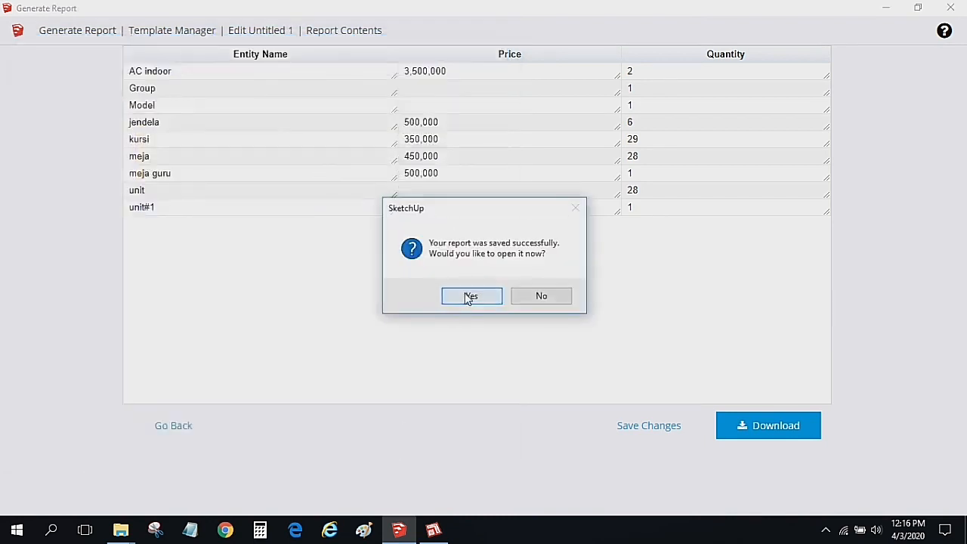
{"action": "left_click", "coordinate": [469, 297]}
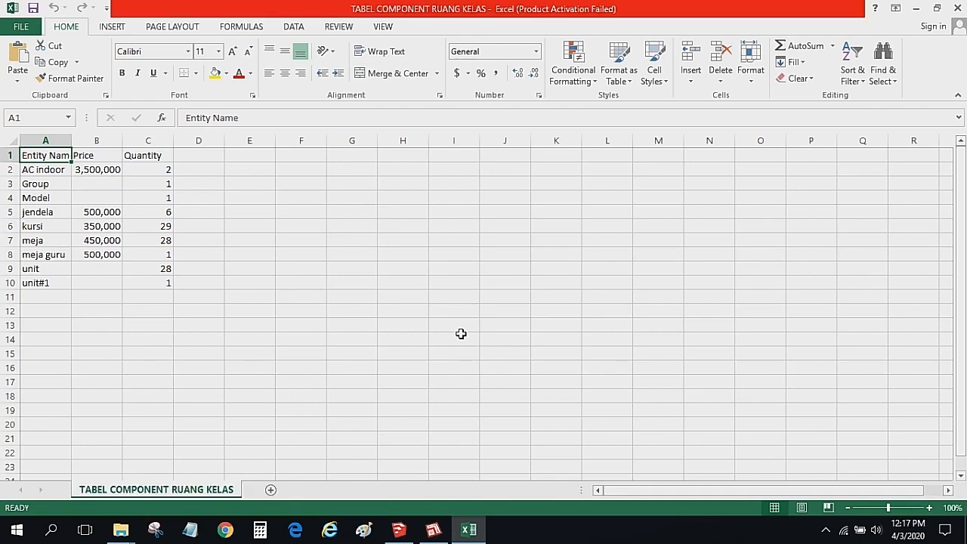
- Widen the Entity Name column of the exported report
{"action": "left_click", "coordinate": [380, 282]}
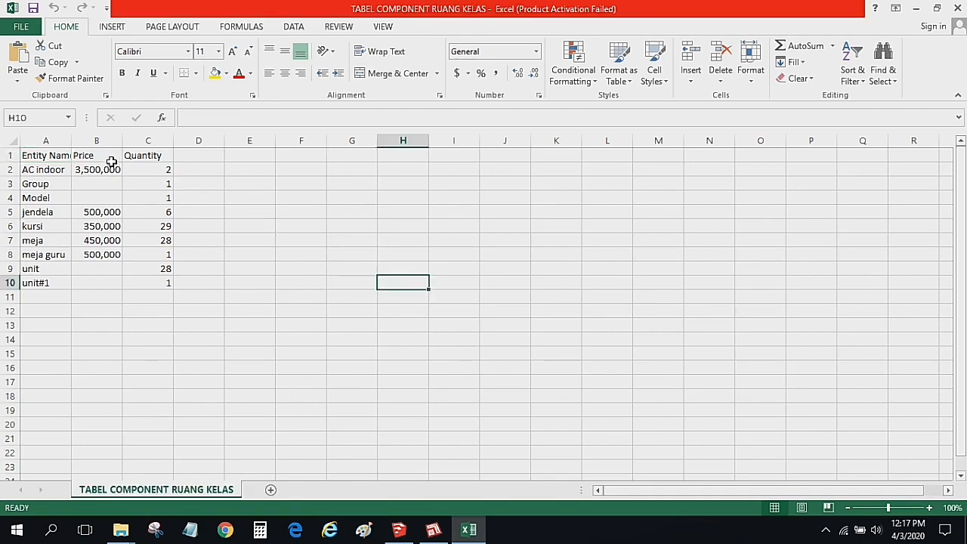
{"action": "left_click_drag", "start_coordinate": [70, 140], "coordinate": [151, 139]}
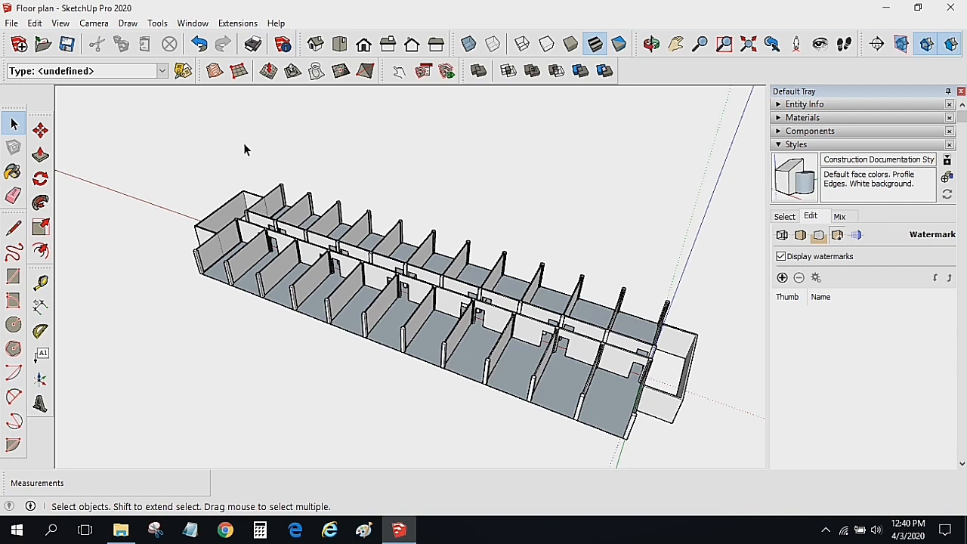
- Examine the rows of rooms in the Floor plan model from several sides
{"action": "middle_click_drag", "start_coordinate": [244, 150], "coordinate": [463, 388]}
{"action": "scroll", "coordinate": [518, 416], "scroll_direction": "down", "scroll_amount": 3}
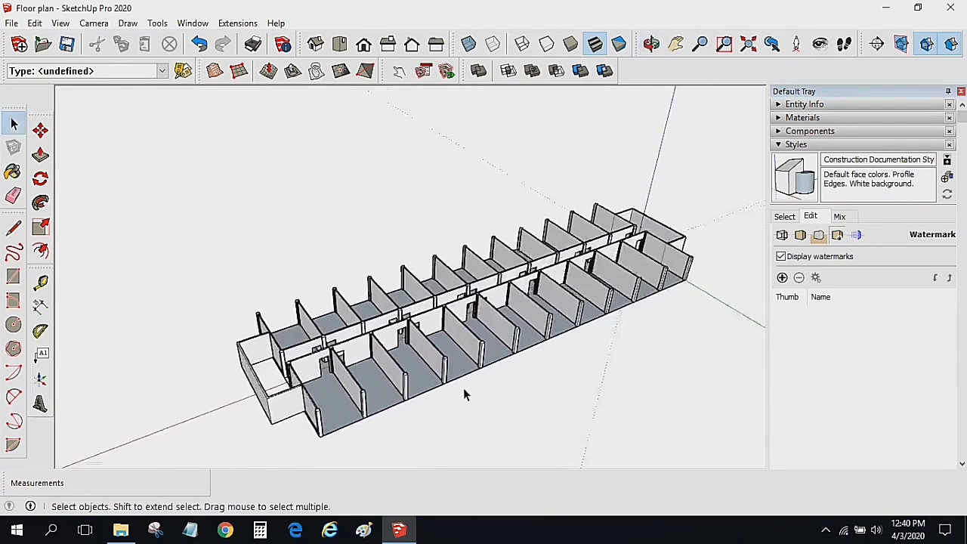
{"action": "scroll", "coordinate": [458, 370], "scroll_direction": "up", "scroll_amount": 3}
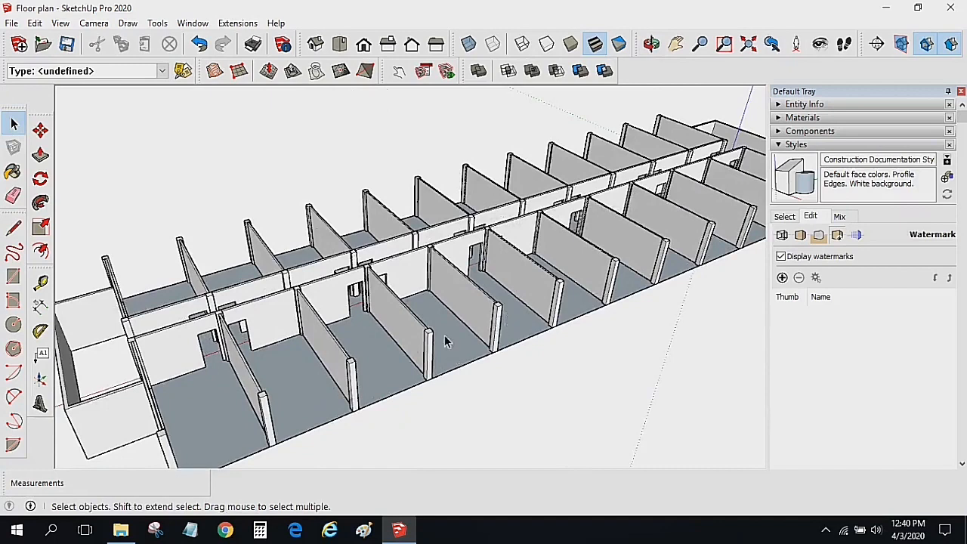
{"action": "middle_click_drag", "start_coordinate": [326, 330], "coordinate": [292, 257]}
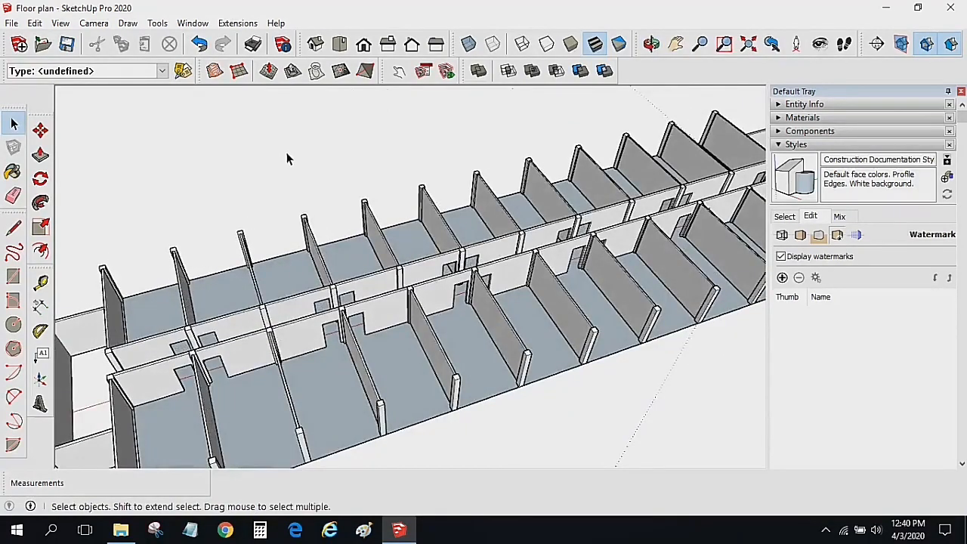
{"action": "scroll", "coordinate": [287, 159], "scroll_direction": "down", "scroll_amount": 1}
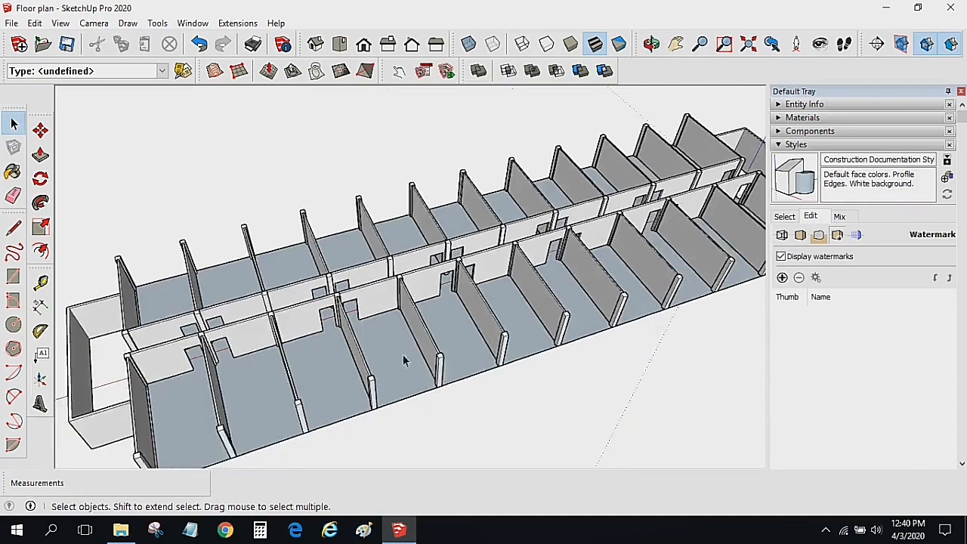
{"action": "middle_click_drag", "start_coordinate": [386, 355], "coordinate": [356, 330]}
{"action": "scroll", "coordinate": [356, 329], "scroll_direction": "up", "scroll_amount": 2}
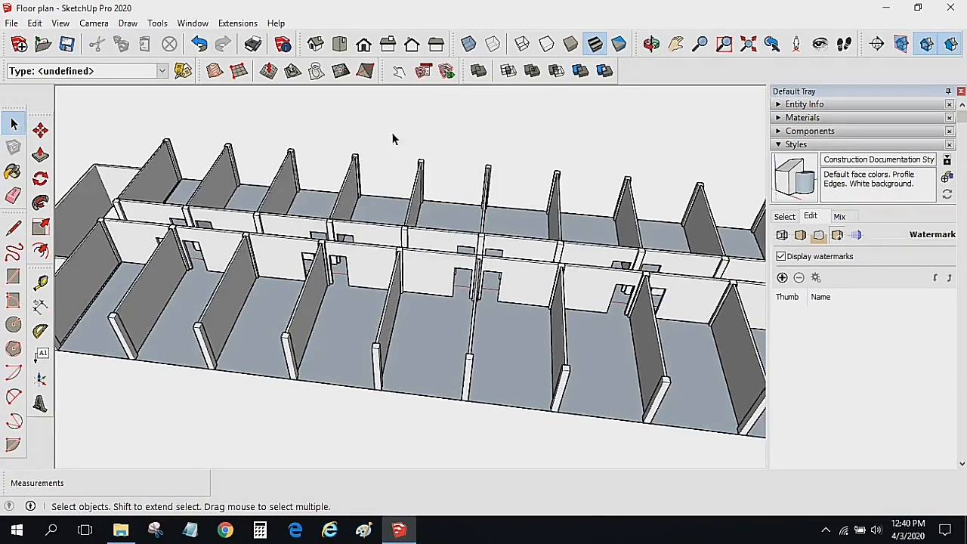
- Switch to the unit room model and inspect its furnished interior from different sides
{"action": "mouse_move", "coordinate": [403, 531]}
{"action": "left_click", "coordinate": [476, 435]}
{"action": "middle_click_drag", "start_coordinate": [476, 438], "coordinate": [348, 328]}
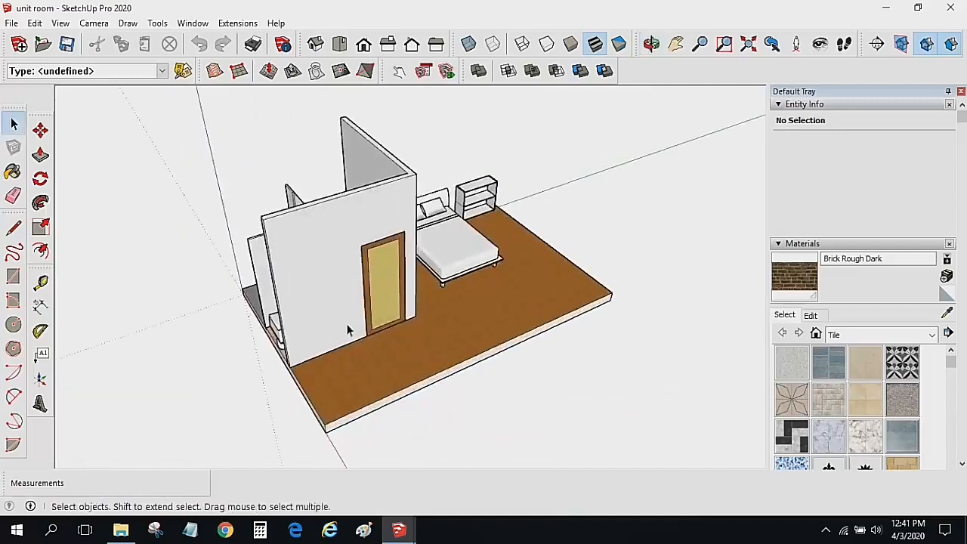
{"action": "mouse_move", "coordinate": [514, 308]}
{"action": "middle_mouse_down"}
{"action": "mouse_move", "coordinate": [214, 351]}
{"action": "mouse_move", "coordinate": [378, 309]}
{"action": "mouse_move", "coordinate": [156, 207]}
{"action": "mouse_move", "coordinate": [410, 280]}
{"action": "mouse_move", "coordinate": [286, 254]}
{"action": "mouse_move", "coordinate": [392, 287]}
{"action": "mouse_move", "coordinate": [282, 279]}
{"action": "mouse_move", "coordinate": [278, 311]}
{"action": "mouse_move", "coordinate": [327, 339]}
{"action": "mouse_move", "coordinate": [434, 330]}
{"action": "mouse_move", "coordinate": [420, 247]}
{"action": "mouse_move", "coordinate": [466, 250]}
{"action": "mouse_move", "coordinate": [274, 220]}
{"action": "mouse_move", "coordinate": [526, 281]}
{"action": "mouse_move", "coordinate": [404, 302]}
{"action": "mouse_move", "coordinate": [209, 280]}
{"action": "mouse_move", "coordinate": [438, 241]}
{"action": "mouse_move", "coordinate": [161, 283]}
{"action": "middle_mouse_up"}
- Return to the Floor plan model and view the whole building at an angle
{"action": "mouse_move", "coordinate": [398, 529]}
{"action": "left_click", "coordinate": [321, 461]}
{"action": "mouse_move", "coordinate": [402, 268]}
{"action": "middle_mouse_down"}
{"action": "mouse_move", "coordinate": [382, 320]}
{"action": "mouse_move", "coordinate": [555, 336]}
{"action": "middle_mouse_up"}
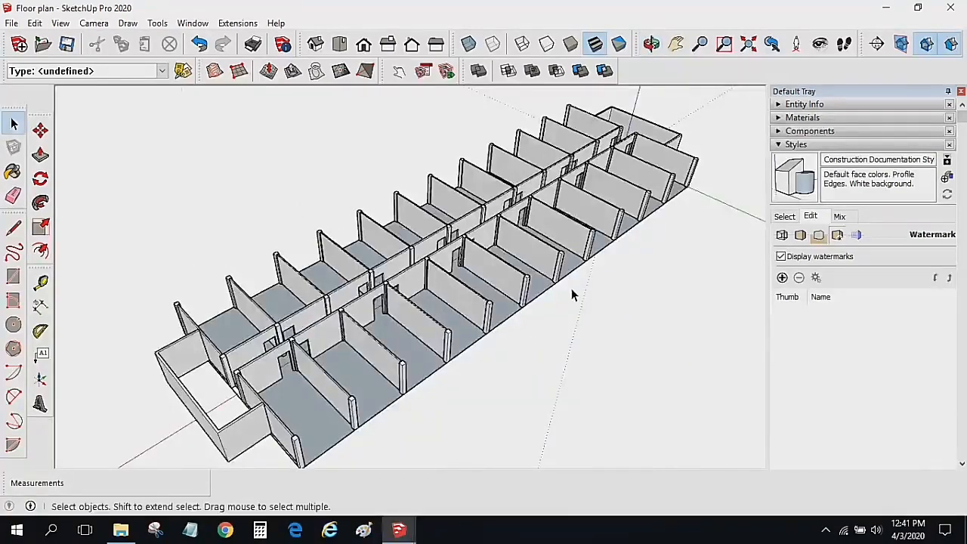
{"action": "middle_click_drag", "start_coordinate": [571, 288], "coordinate": [582, 303]}
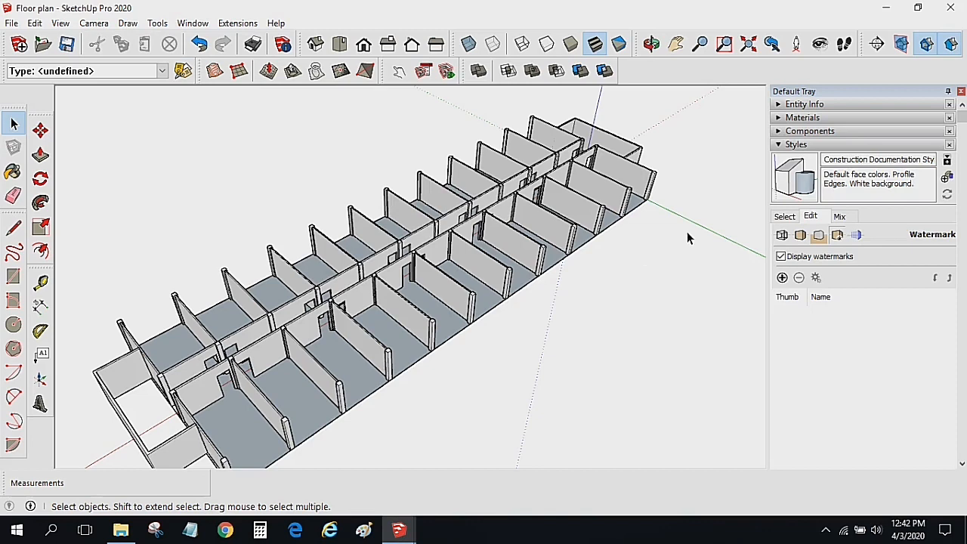
- Open the room unit folder in Project SKP as a local component collection
{"action": "left_click", "coordinate": [783, 133]}
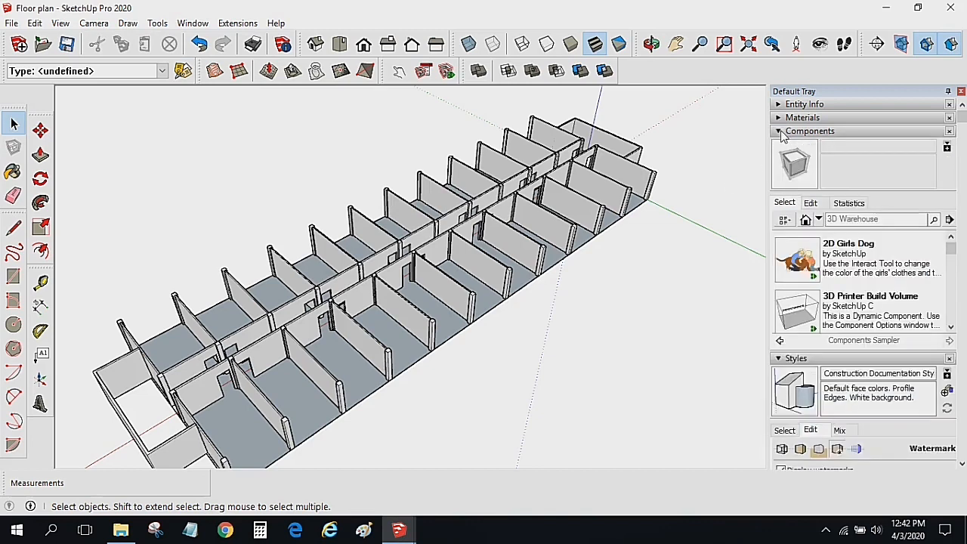
{"action": "left_click", "coordinate": [950, 219]}
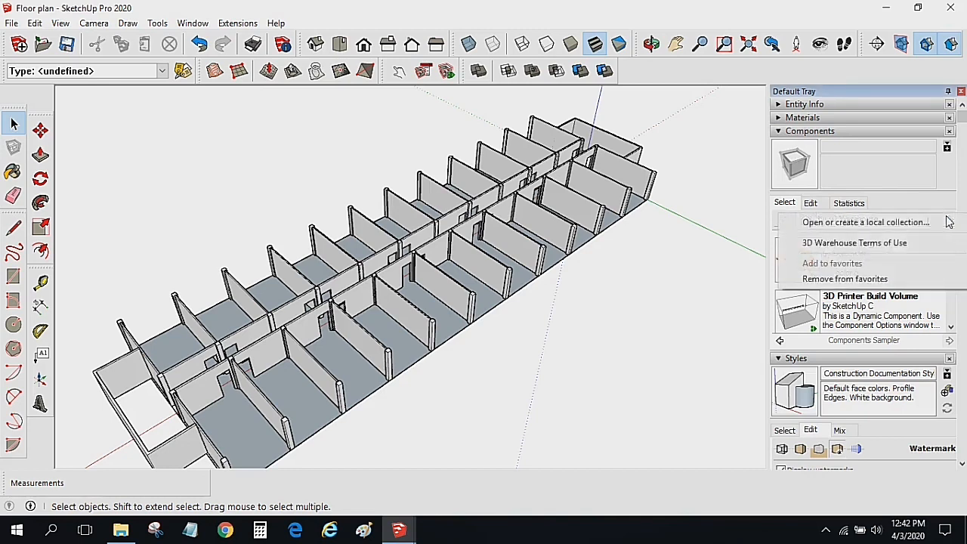
{"action": "left_click", "coordinate": [881, 224]}
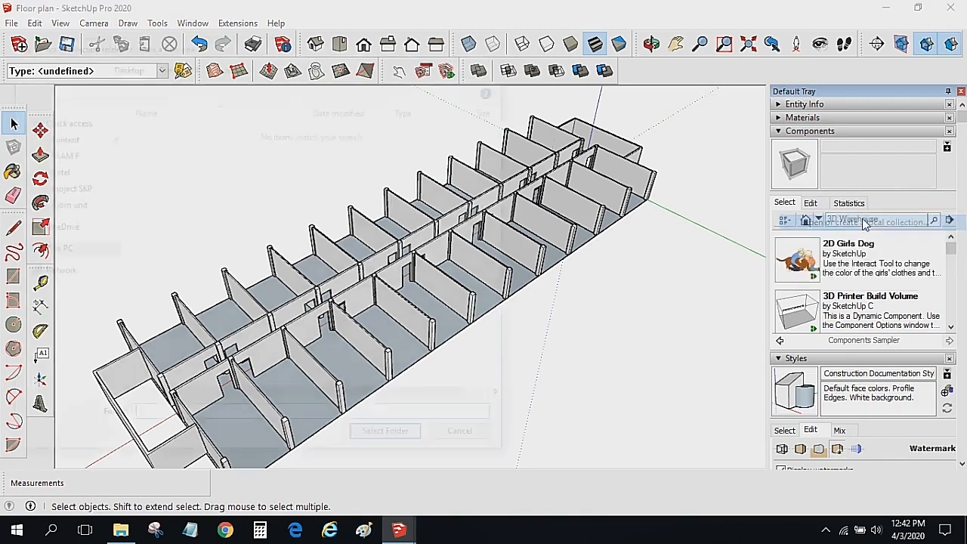
{"action": "left_click", "coordinate": [184, 67]}
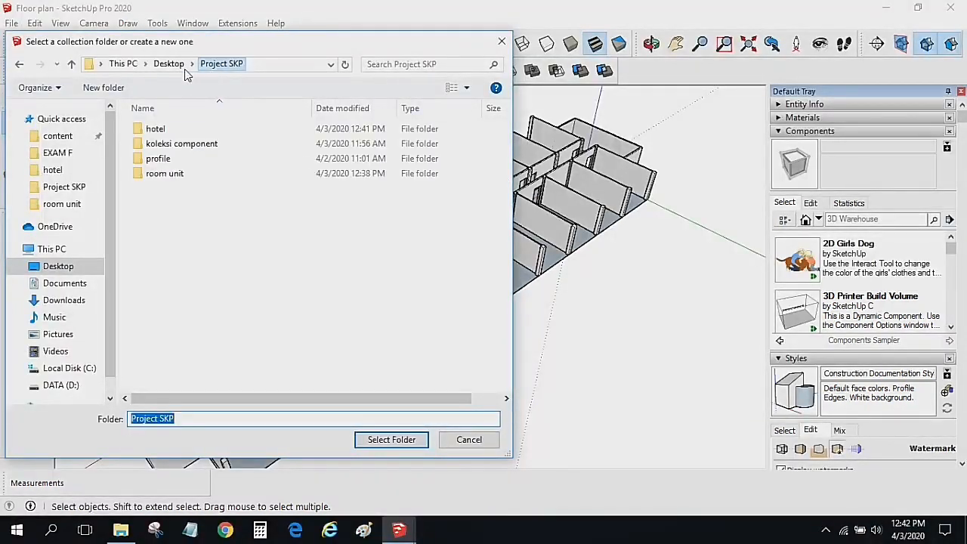
{"action": "left_click", "coordinate": [161, 181]}
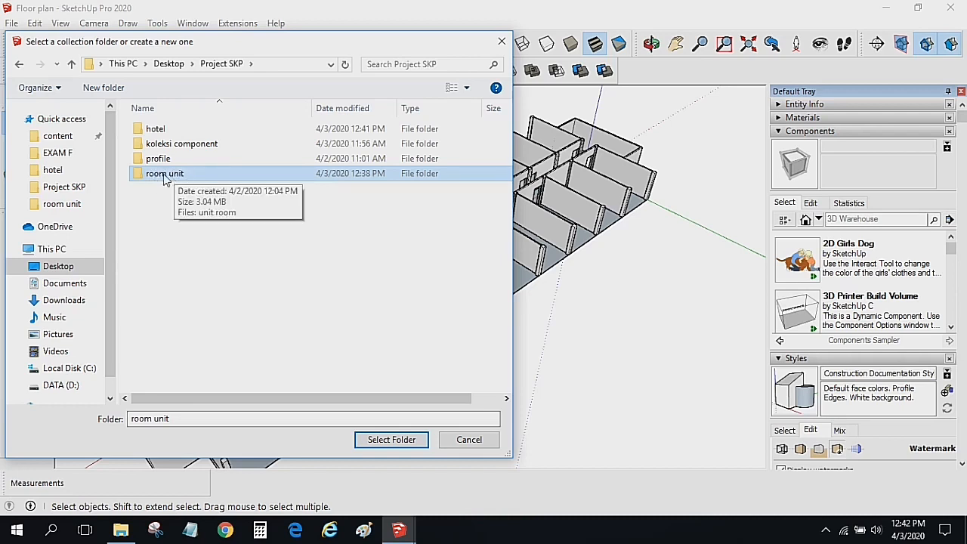
{"action": "left_click", "coordinate": [399, 439]}
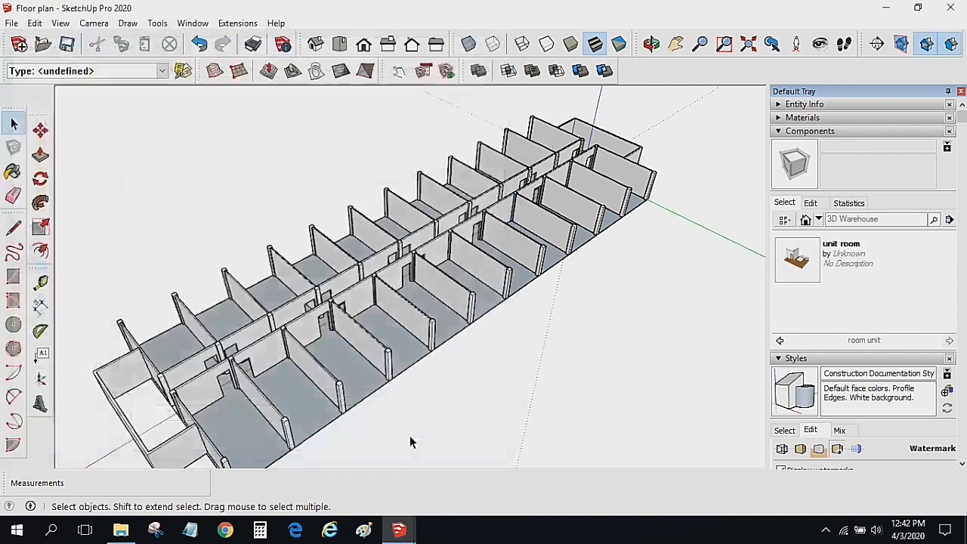
- Place the unit room component from the local collection on the ground beside the row of hotel rooms
{"action": "left_click", "coordinate": [797, 257]}
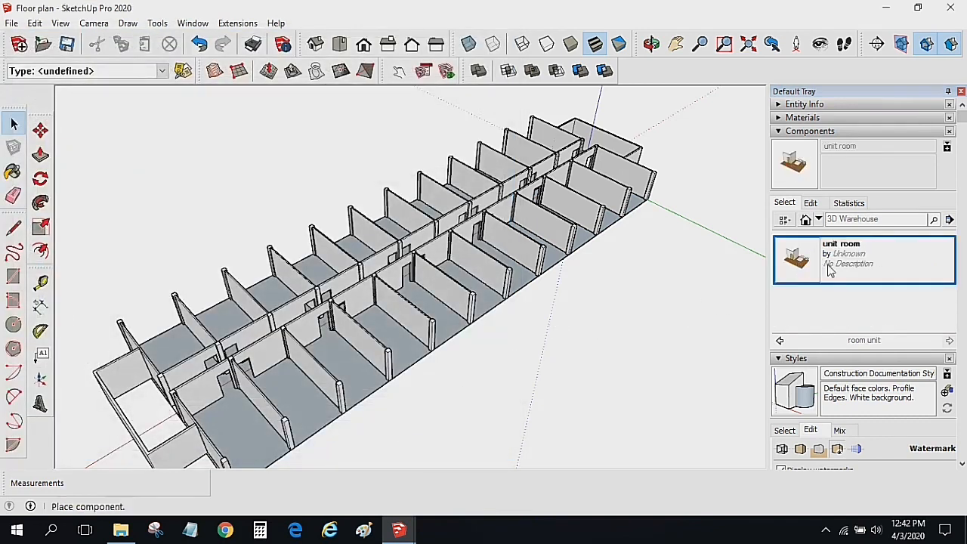
{"action": "left_click", "coordinate": [509, 346]}
{"action": "left_click", "coordinate": [13, 123]}
{"action": "middle_click_drag", "start_coordinate": [492, 340], "coordinate": [492, 302]}
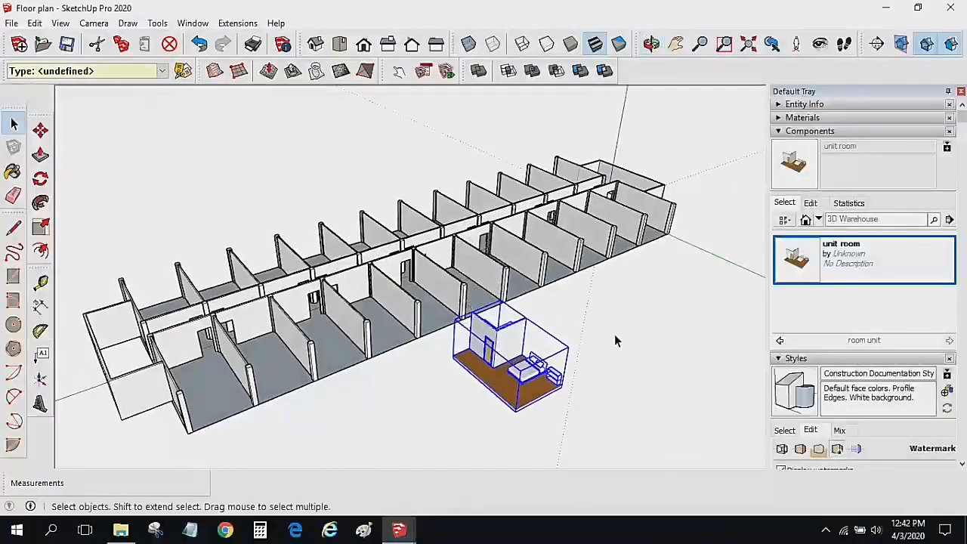
{"action": "left_click", "coordinate": [615, 339]}
{"action": "scroll", "coordinate": [522, 351], "scroll_direction": "up", "scroll_amount": 4}
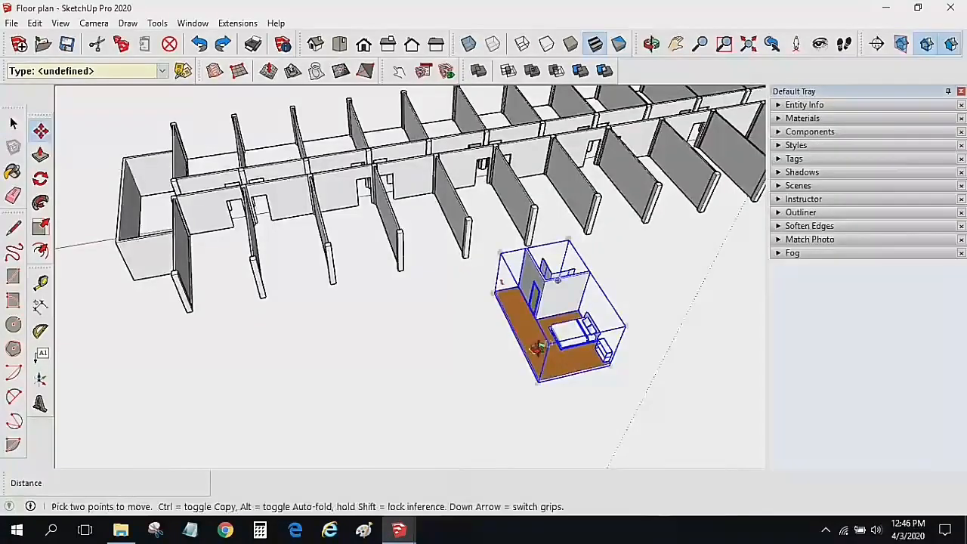
- Move the unit room by its lower floor corner into an empty bay so it snaps to the wall corner by the corridor
{"action": "middle_click_drag", "start_coordinate": [533, 341], "coordinate": [497, 335]}
{"action": "scroll", "coordinate": [491, 322], "scroll_direction": "up", "scroll_amount": 3}
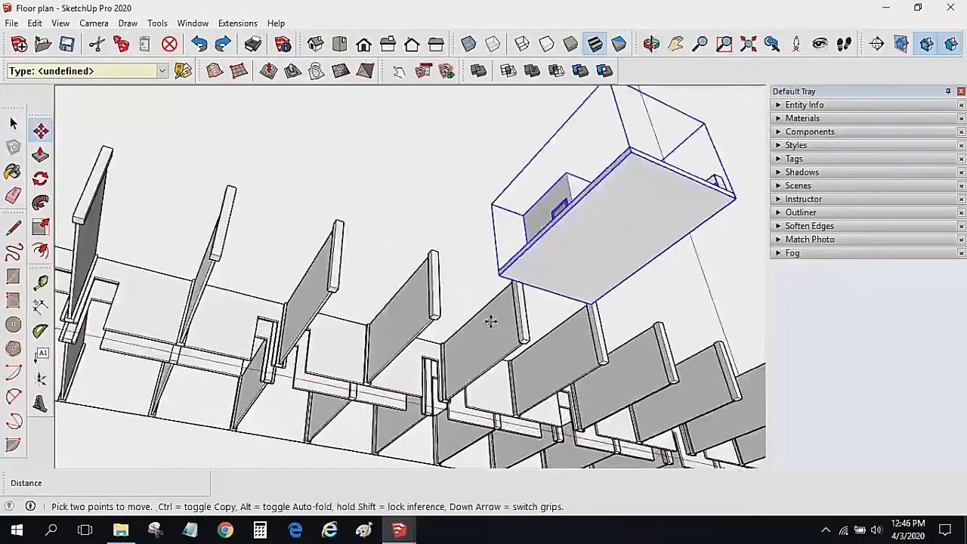
{"action": "scroll", "coordinate": [498, 276], "scroll_direction": "up", "scroll_amount": 1}
{"action": "left_click", "coordinate": [499, 276]}
{"action": "middle_click_drag", "start_coordinate": [250, 288], "coordinate": [313, 242]}
{"action": "scroll", "coordinate": [312, 242], "scroll_direction": "up", "scroll_amount": 3}
{"action": "scroll", "coordinate": [274, 254], "scroll_direction": "up", "scroll_amount": 3}
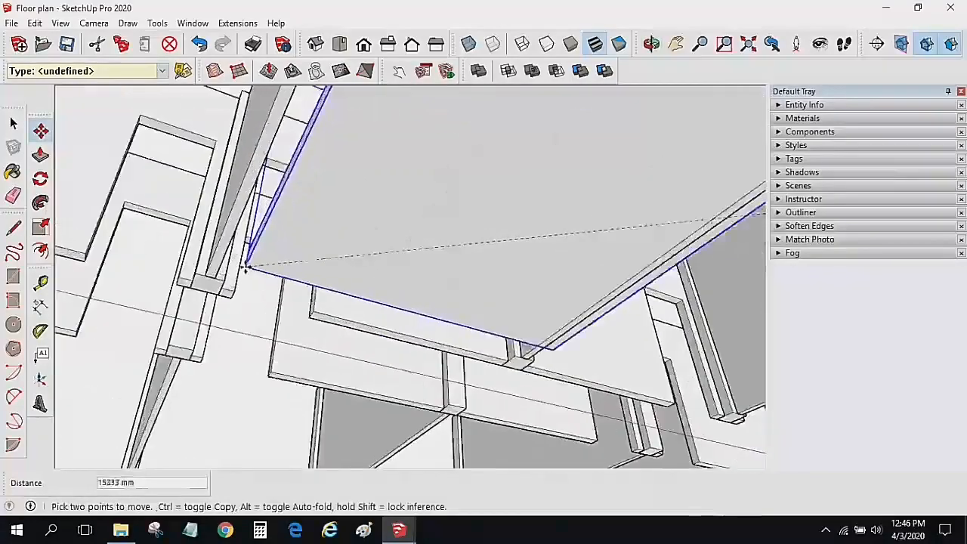
{"action": "left_click", "coordinate": [213, 276]}
{"action": "scroll", "coordinate": [293, 271], "scroll_direction": "down", "scroll_amount": 3}
{"action": "scroll", "coordinate": [293, 271], "scroll_direction": "down", "scroll_amount": 3}
{"action": "middle_click_drag", "start_coordinate": [324, 233], "coordinate": [381, 403]}
- Copy the unit room 4000 mm into the adjacent bay and flip the copy along the component's red axis
{"action": "key", "text": "m"}
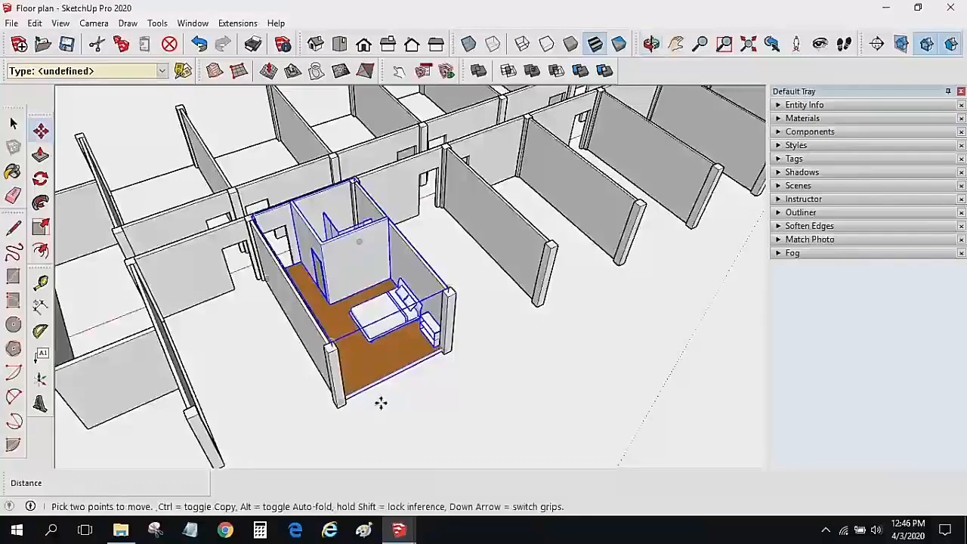
{"action": "key", "text": "ctrl"}
{"action": "left_click", "coordinate": [446, 358]}
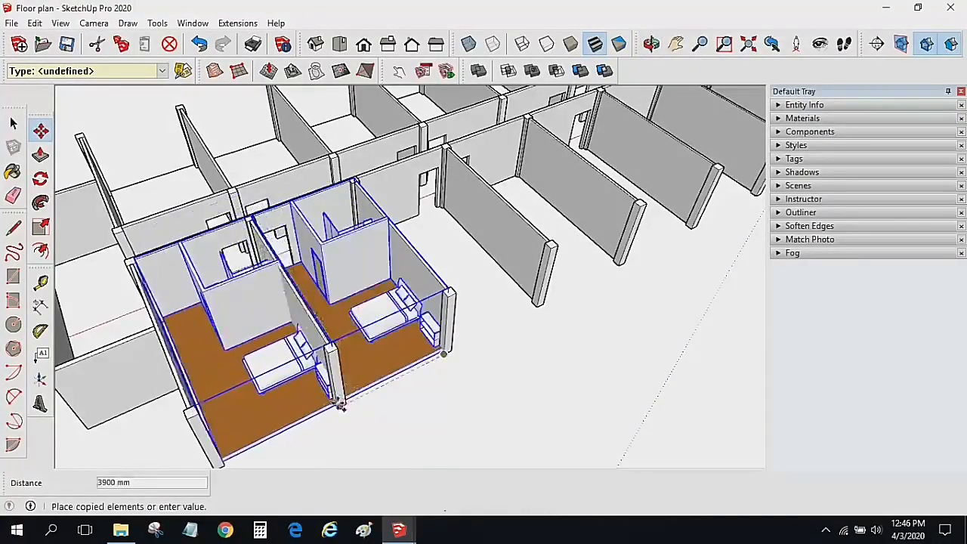
{"action": "left_click", "coordinate": [337, 409]}
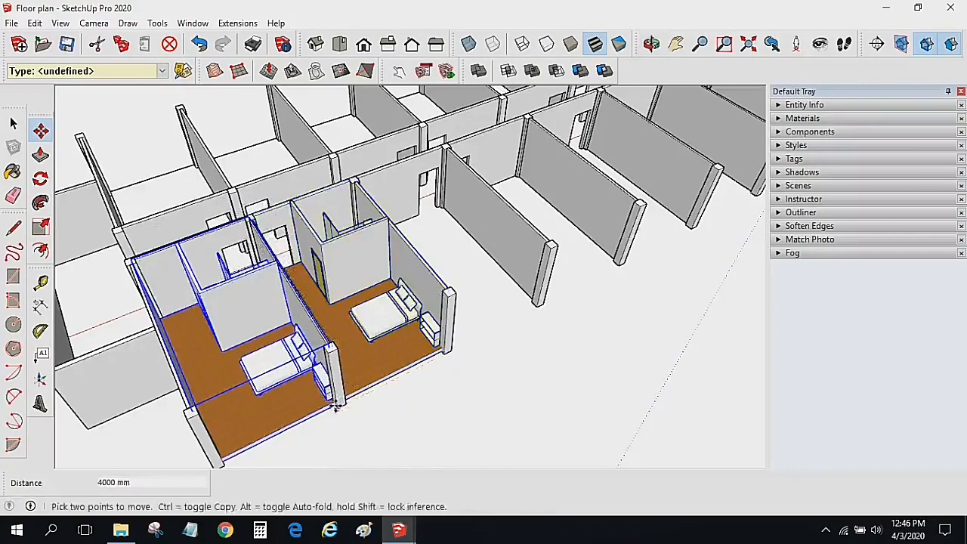
{"action": "right_click", "coordinate": [273, 394]}
{"action": "mouse_move", "coordinate": [330, 332]}
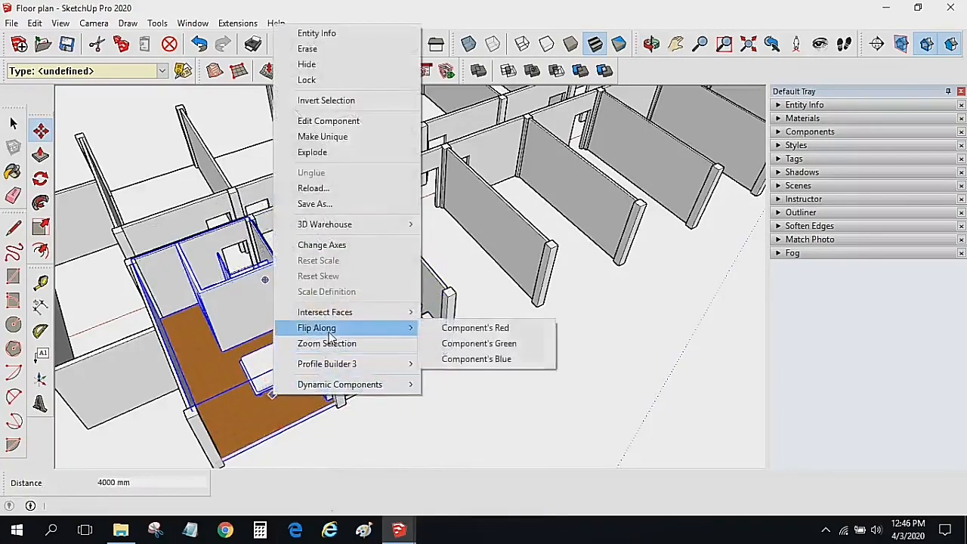
{"action": "left_click", "coordinate": [440, 329]}
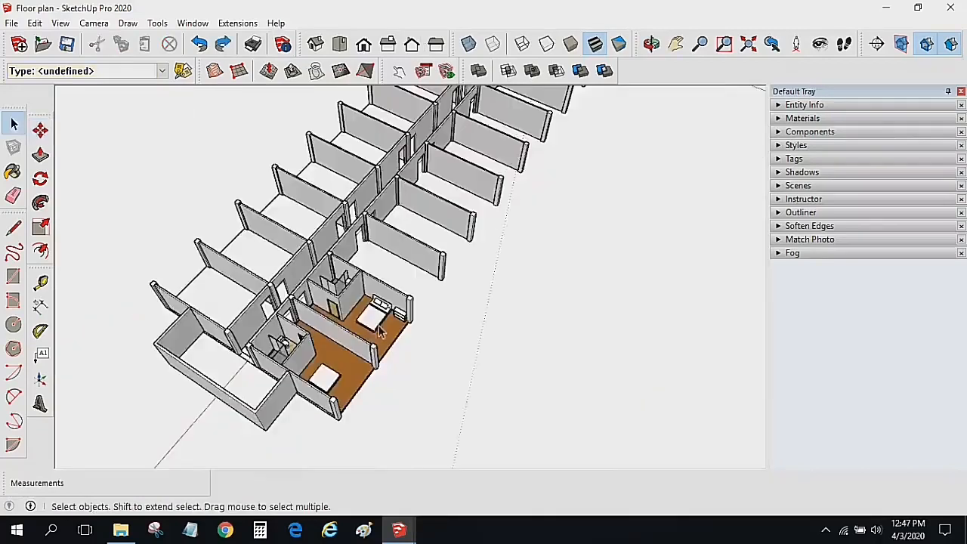
- Copy the mirrored pair of unit rooms 8000 mm across the corridor into the opposite bays
{"action": "scroll", "coordinate": [373, 317], "scroll_direction": "up", "scroll_amount": 2}
{"action": "left_click", "coordinate": [369, 328]}
{"action": "left_click", "coordinate": [321, 396], "text": "shift"}
{"action": "left_click", "coordinate": [40, 130]}
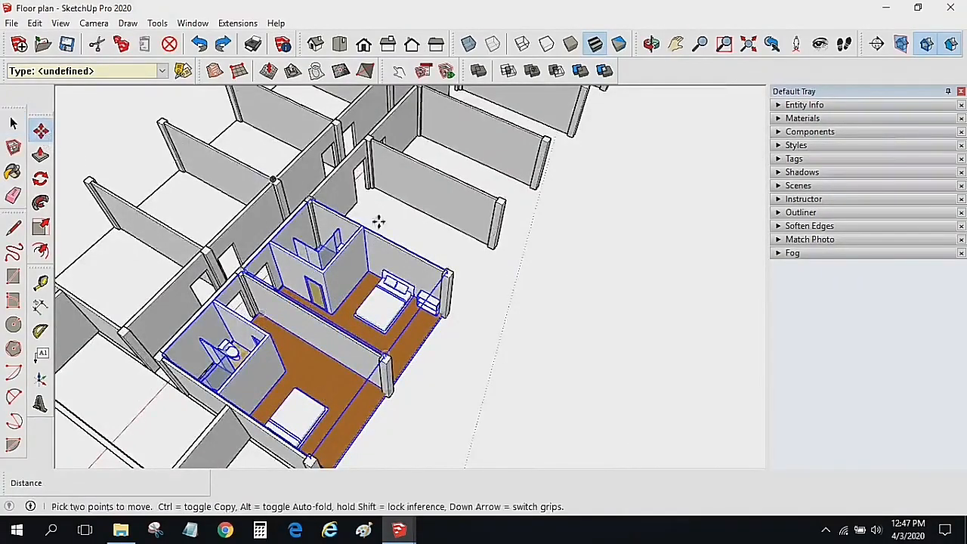
{"action": "scroll", "coordinate": [442, 245], "scroll_direction": "up", "scroll_amount": 3}
{"action": "middle_click_drag", "start_coordinate": [446, 251], "coordinate": [475, 257]}
{"action": "scroll", "coordinate": [479, 259], "scroll_direction": "up", "scroll_amount": 3}
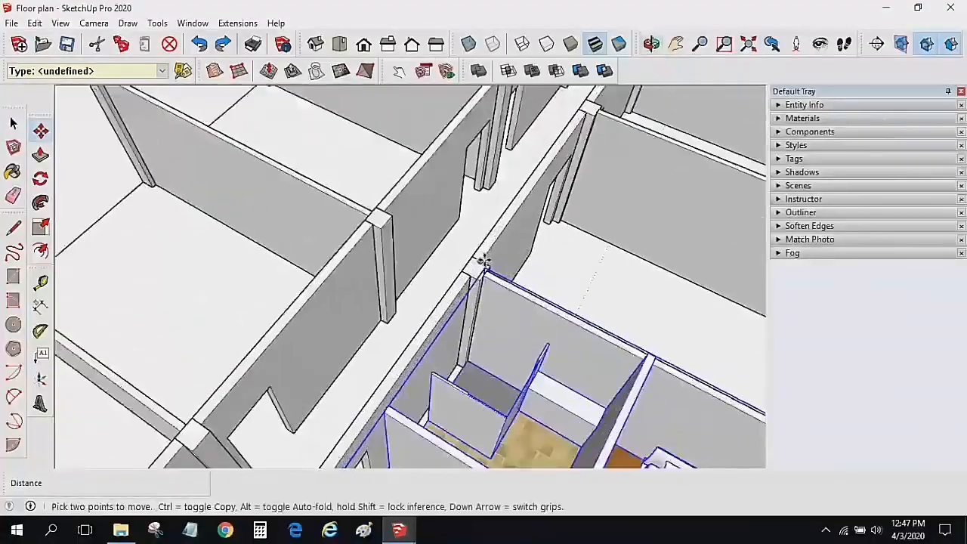
{"action": "left_click", "coordinate": [478, 261]}
{"action": "scroll", "coordinate": [366, 212], "scroll_direction": "down", "scroll_amount": 3}
{"action": "key", "text": "ctrl"}
{"action": "middle_click_drag", "start_coordinate": [319, 199], "coordinate": [344, 202]}
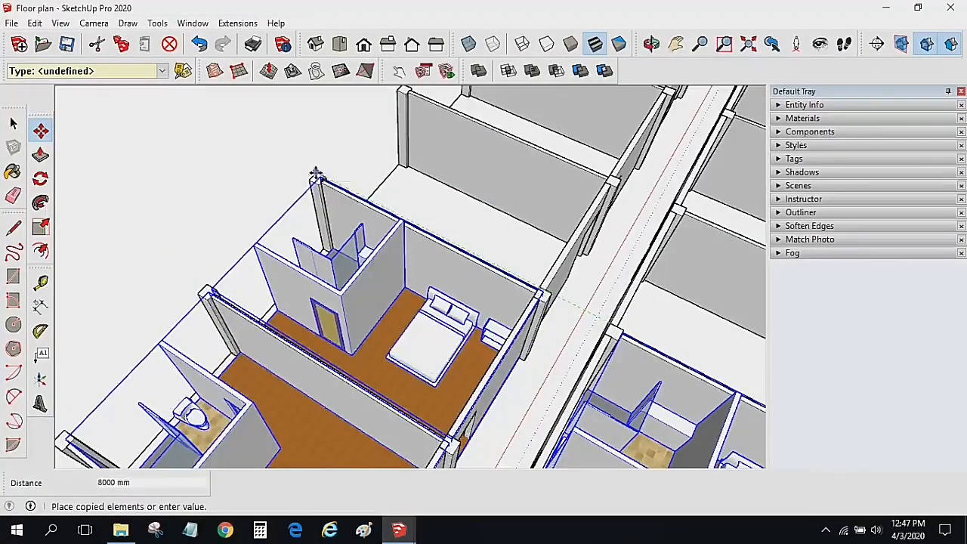
{"action": "left_click", "coordinate": [316, 173]}
- Flip the copied pair of unit rooms across the corridor along the green direction
{"action": "scroll", "coordinate": [297, 223], "scroll_direction": "down", "scroll_amount": 3}
{"action": "middle_click_drag", "start_coordinate": [297, 223], "coordinate": [306, 242]}
{"action": "key", "text": "space"}
{"action": "right_click", "coordinate": [350, 309]}
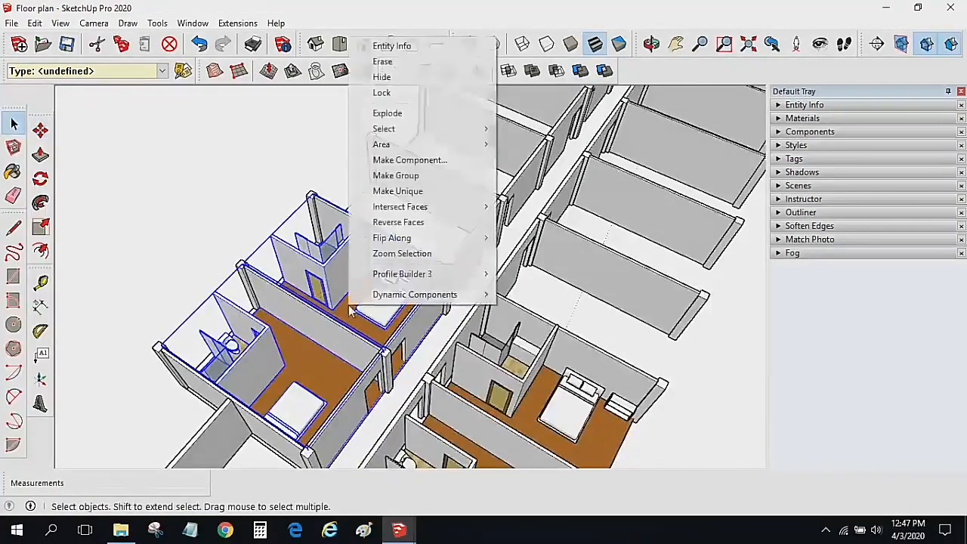
{"action": "mouse_move", "coordinate": [418, 238]}
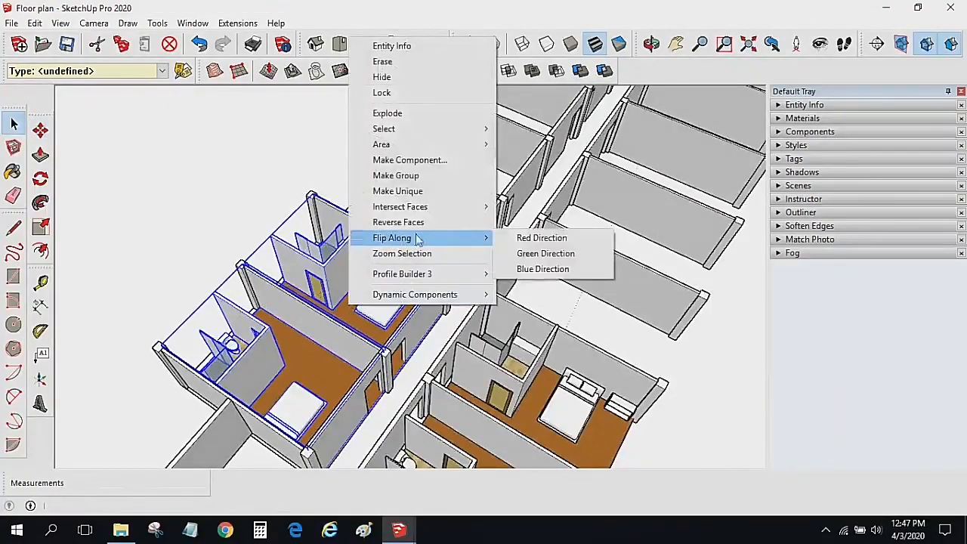
{"action": "left_click", "coordinate": [529, 254]}
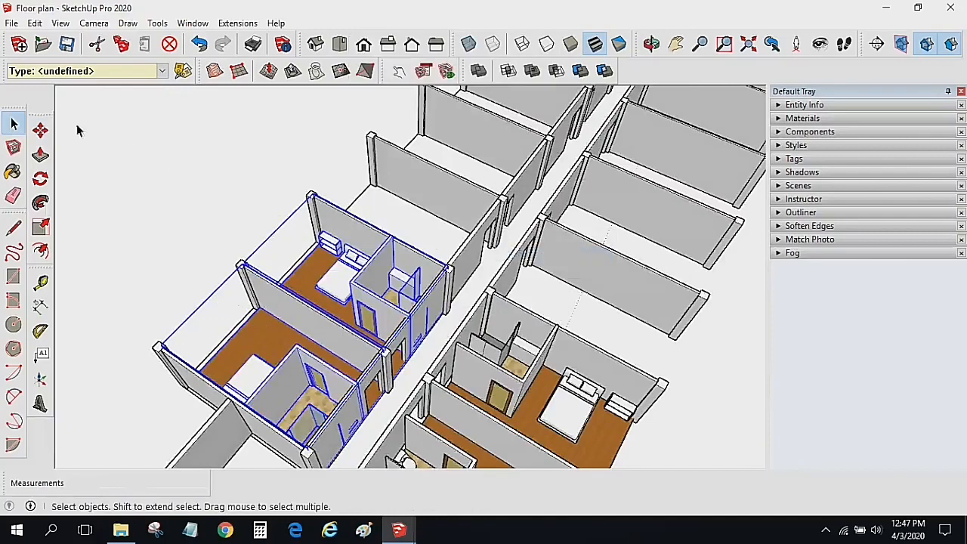
- Move the flipped pair about 267 mm so its wall corner meets the corridor column's corner
{"action": "left_click", "coordinate": [40, 130]}
{"action": "scroll", "coordinate": [452, 242], "scroll_direction": "up", "scroll_amount": 6}
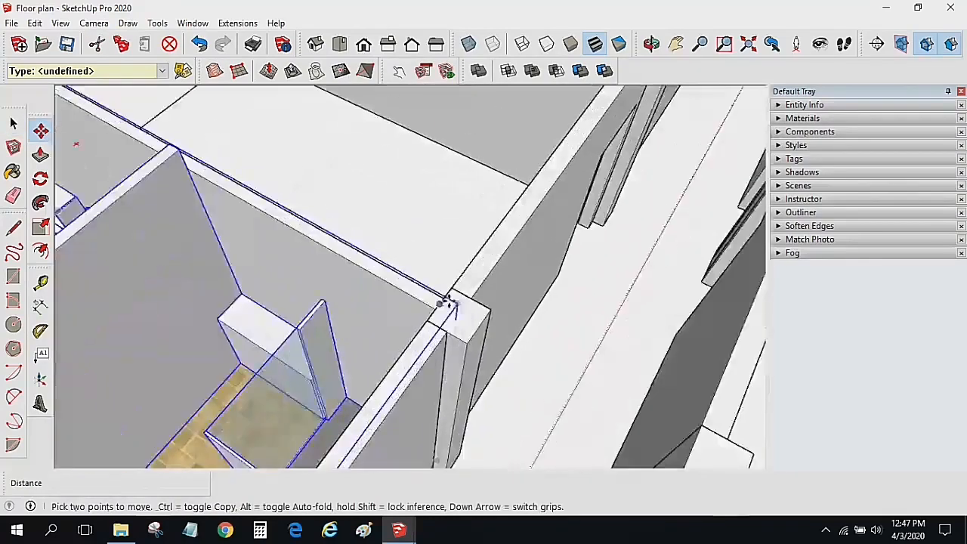
{"action": "left_click", "coordinate": [453, 306]}
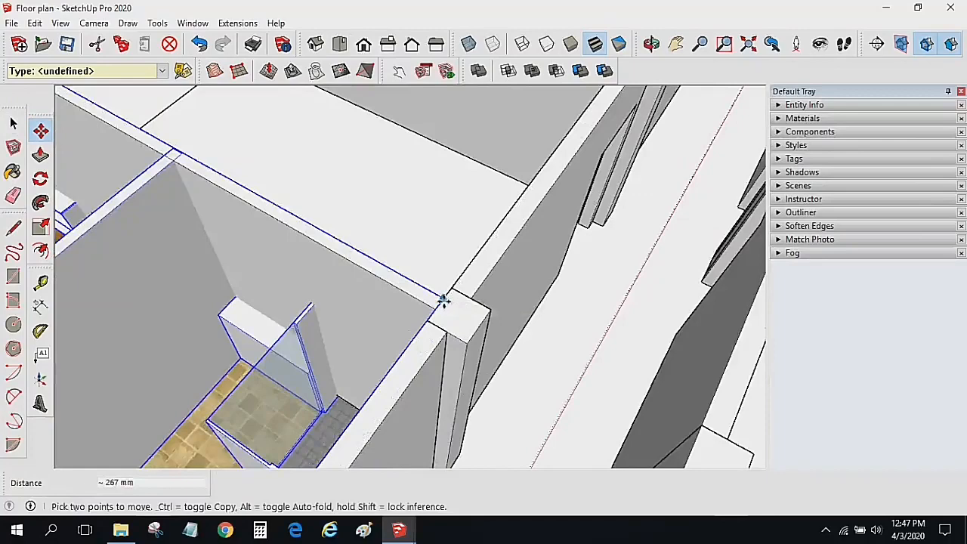
{"action": "left_click", "coordinate": [444, 301]}
{"action": "scroll", "coordinate": [490, 292], "scroll_direction": "down", "scroll_amount": 6}
- Copy all four unit rooms along the corridor into the next four bays, using a corridor column corner as reference
{"action": "left_click", "coordinate": [14, 123]}
{"action": "middle_click_drag", "start_coordinate": [340, 243], "coordinate": [466, 275]}
{"action": "middle_click_drag", "start_coordinate": [434, 355], "coordinate": [491, 317]}
{"action": "left_click", "coordinate": [40, 130]}
{"action": "scroll", "coordinate": [291, 332], "scroll_direction": "up", "scroll_amount": 5}
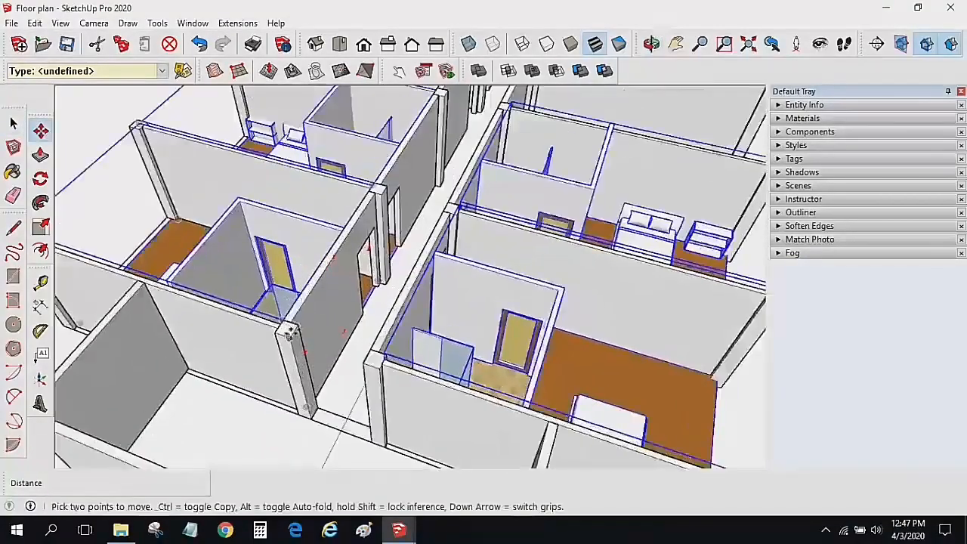
{"action": "left_click", "coordinate": [293, 332]}
{"action": "key", "text": "ctrl"}
{"action": "middle_click_drag", "start_coordinate": [293, 332], "coordinate": [324, 324]}
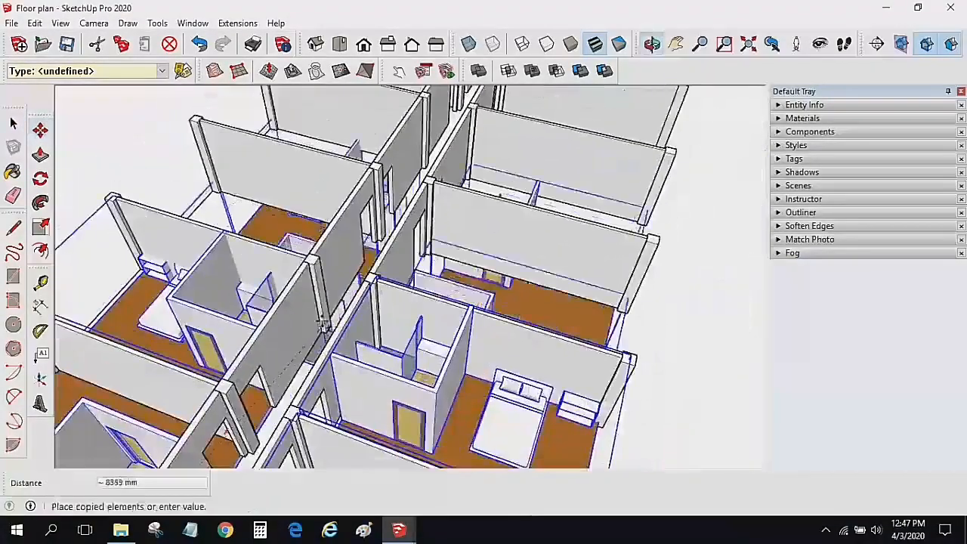
{"action": "scroll", "coordinate": [323, 324], "scroll_direction": "down", "scroll_amount": 3}
{"action": "left_click", "coordinate": [345, 270]}
- Repeat the four-room copy as a 4x array along the building
{"action": "scroll", "coordinate": [360, 267], "scroll_direction": "down", "scroll_amount": 2}
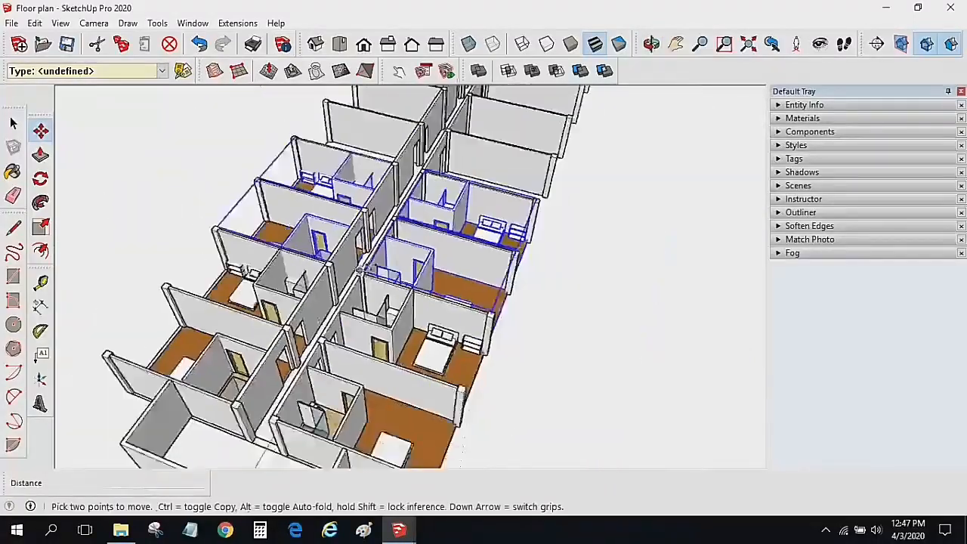
{"action": "scroll", "coordinate": [360, 268], "scroll_direction": "down", "scroll_amount": 3}
{"action": "middle_click_drag", "start_coordinate": [361, 268], "coordinate": [282, 394]}
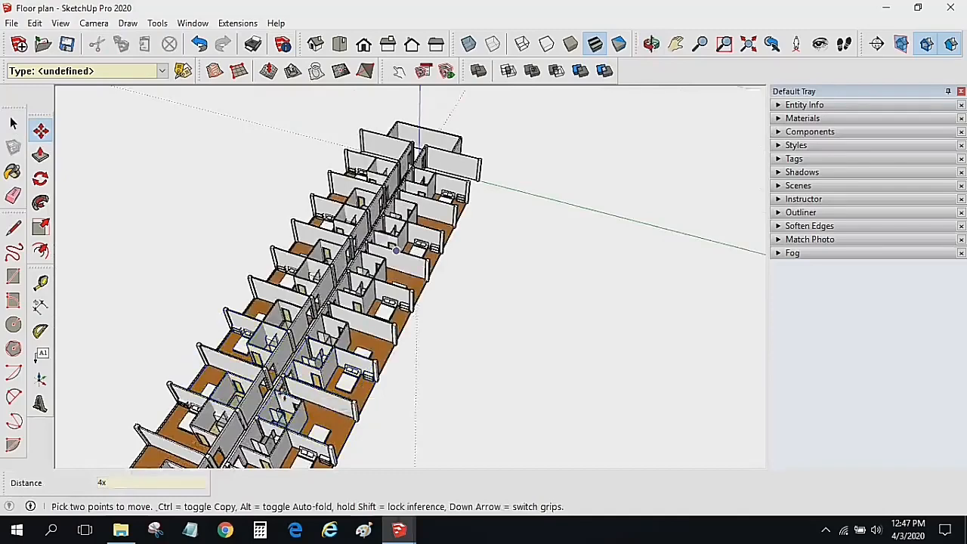
{"action": "left_click", "coordinate": [15, 127]}
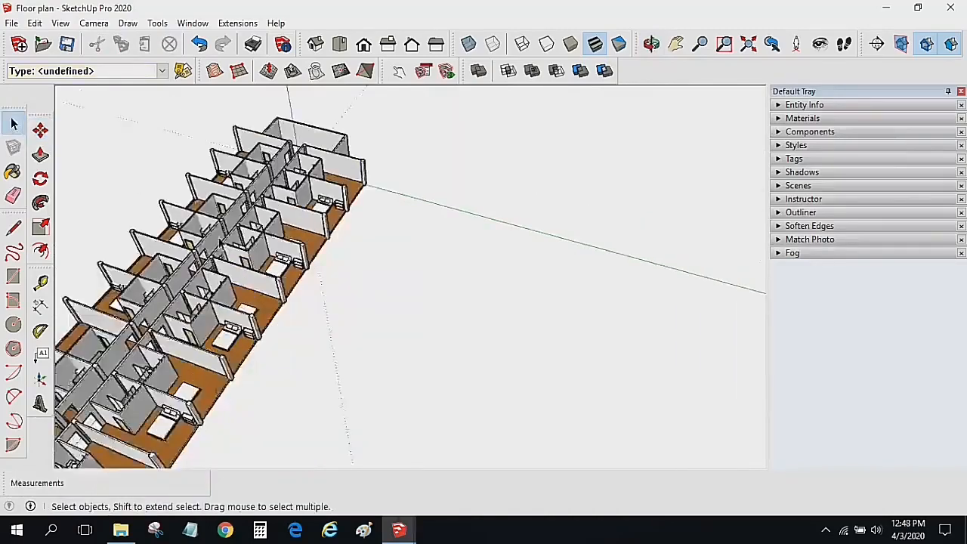
- Save the furnished model under the new name Floor plan 3 in the hotel folder
{"action": "middle_click_drag", "start_coordinate": [354, 198], "coordinate": [665, 227]}
{"action": "middle_click_drag", "start_coordinate": [484, 317], "coordinate": [212, 291]}
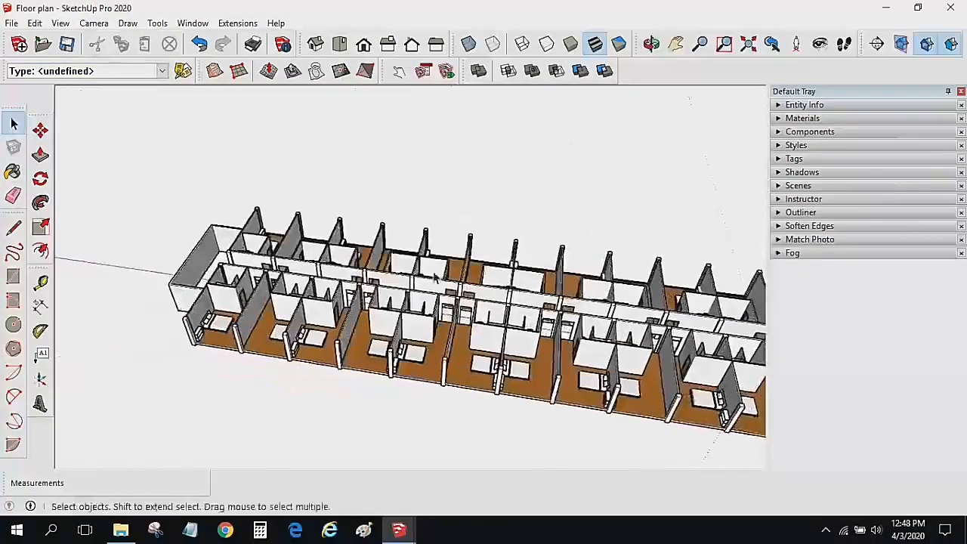
{"action": "middle_click_drag", "start_coordinate": [434, 274], "coordinate": [400, 248]}
{"action": "middle_click_drag", "start_coordinate": [379, 216], "coordinate": [287, 212], "text": "shift"}
{"action": "left_click", "coordinate": [12, 23]}
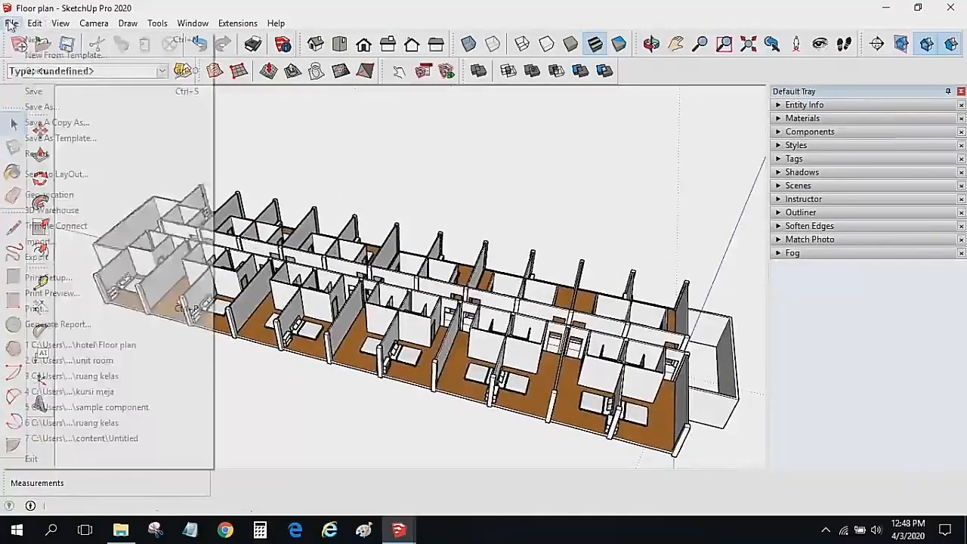
{"action": "left_click", "coordinate": [45, 102]}
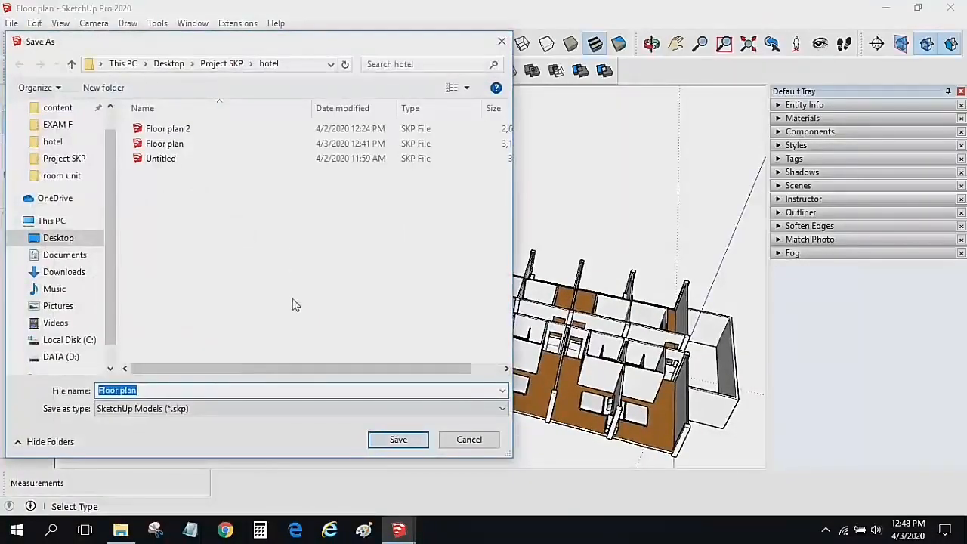
{"action": "type", "text": "3"}
{"action": "left_click", "coordinate": [398, 439]}
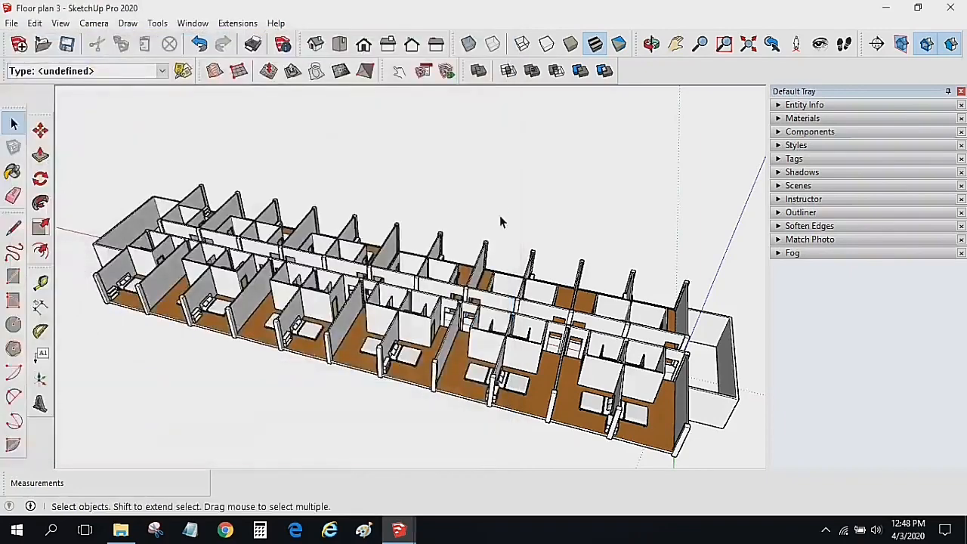
- Examine the furnished rooms in the floor plan up close, including the beds, shelves and bathroom walls
{"action": "middle_click_drag", "start_coordinate": [313, 393], "coordinate": [337, 360]}
{"action": "scroll", "coordinate": [495, 394], "scroll_direction": "up", "scroll_amount": 3}
{"action": "scroll", "coordinate": [500, 364], "scroll_direction": "up", "scroll_amount": 2}
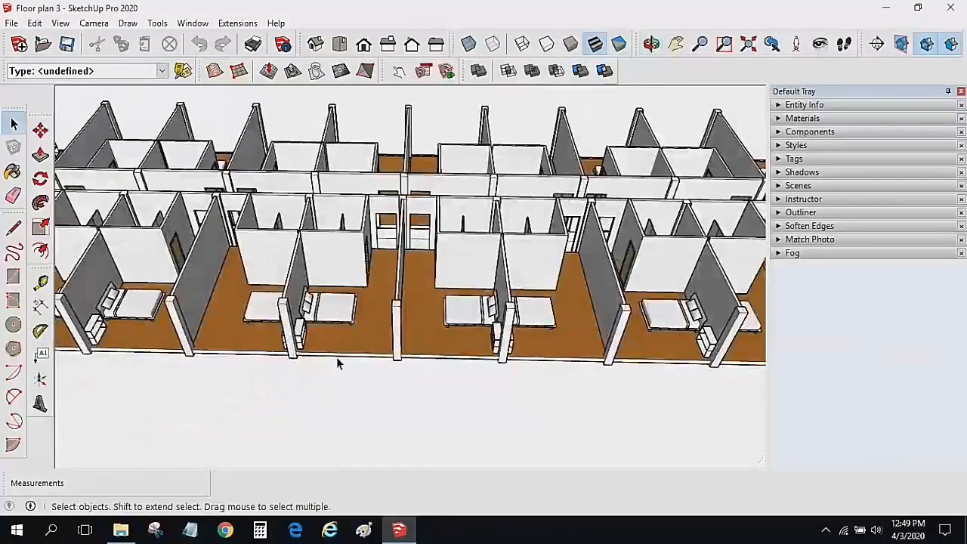
{"action": "scroll", "coordinate": [336, 357], "scroll_direction": "up", "scroll_amount": 3}
{"action": "middle_click_drag", "start_coordinate": [332, 277], "coordinate": [423, 310]}
{"action": "scroll", "coordinate": [397, 325], "scroll_direction": "up", "scroll_amount": 3}
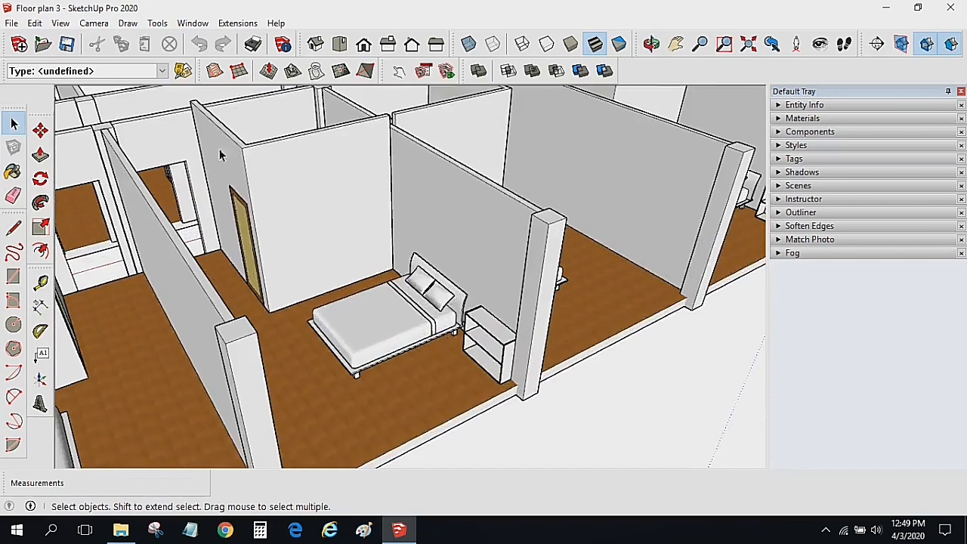
{"action": "scroll", "coordinate": [297, 189], "scroll_direction": "down", "scroll_amount": 3}
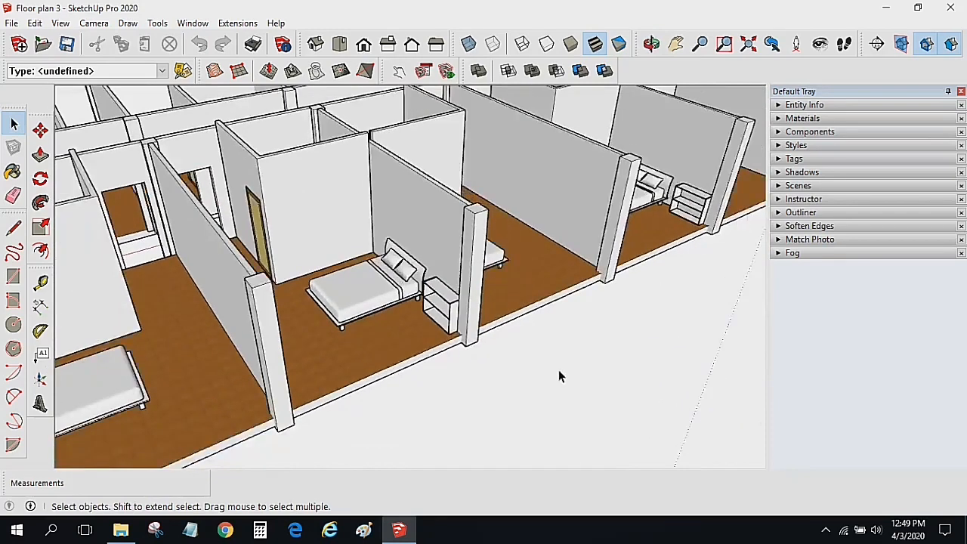
{"action": "scroll", "coordinate": [528, 347], "scroll_direction": "down", "scroll_amount": 2}
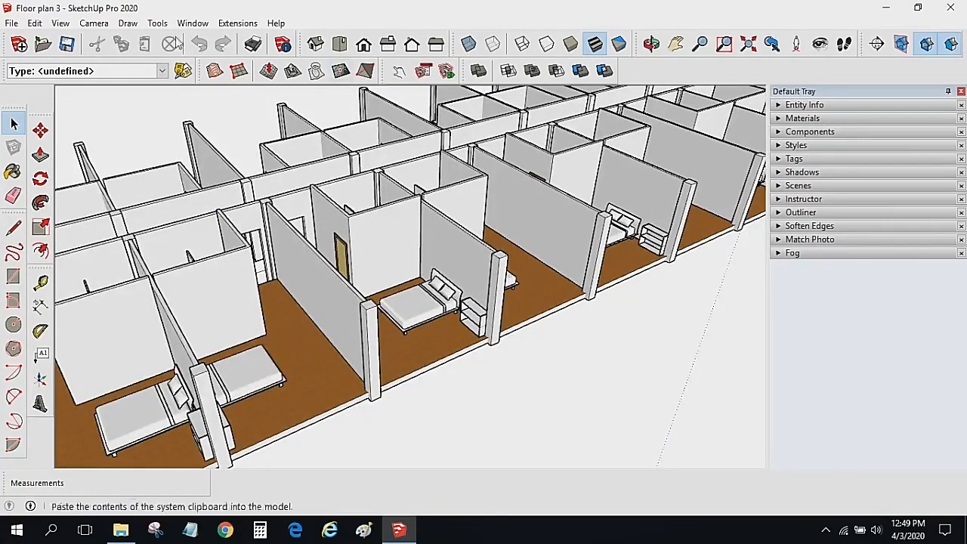
- Open the unit room model from the room unit folder in Project SKP
{"action": "left_click", "coordinate": [12, 24]}
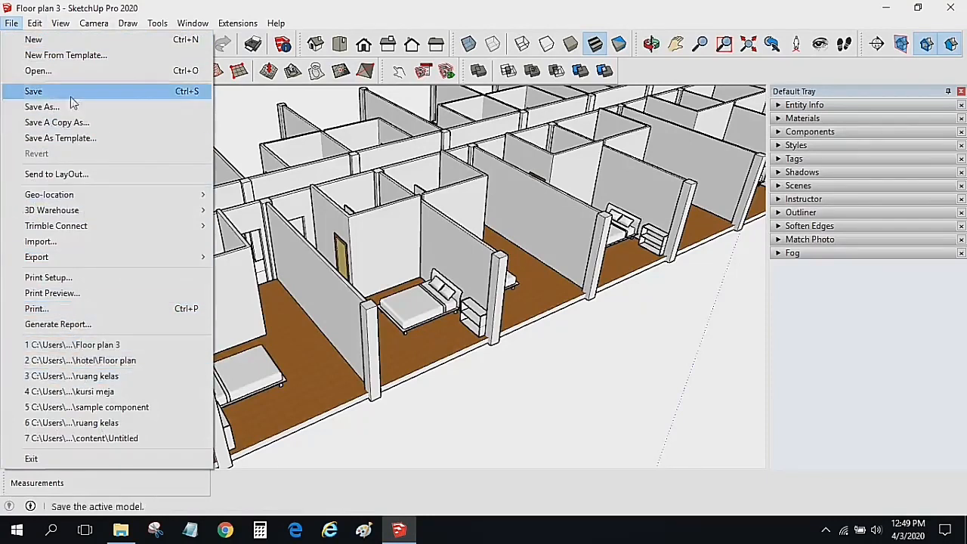
{"action": "left_click", "coordinate": [38, 71]}
{"action": "left_click", "coordinate": [154, 132]}
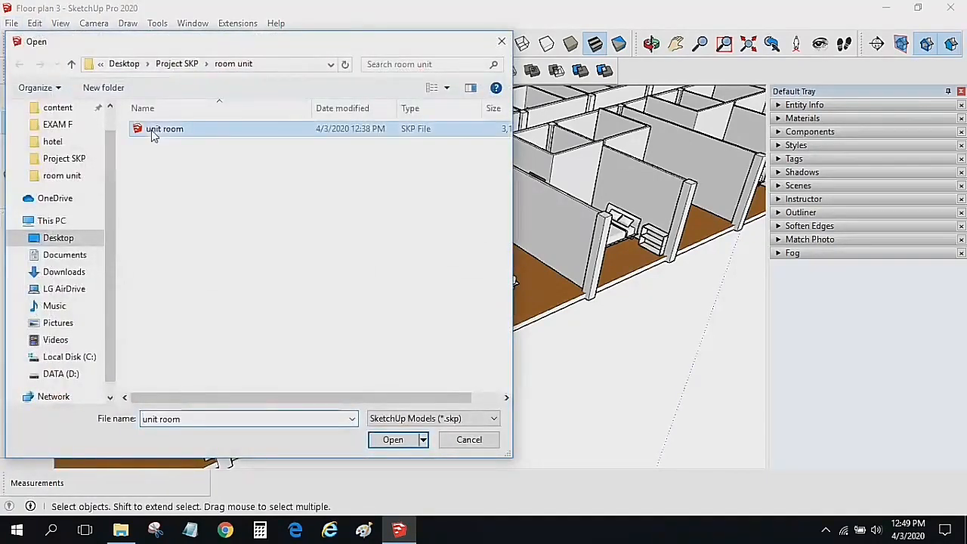
{"action": "left_click", "coordinate": [389, 439]}
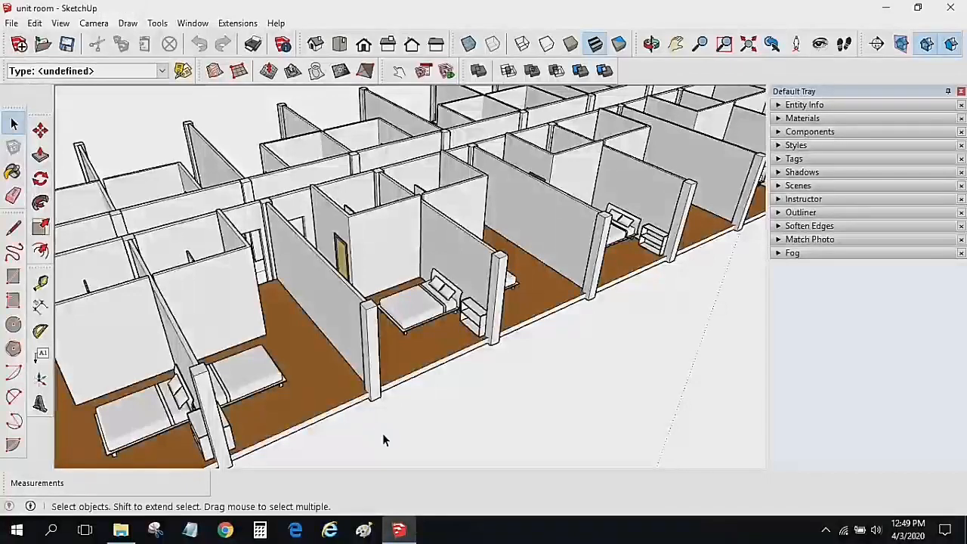
{"action": "scroll", "coordinate": [482, 326], "scroll_direction": "up", "scroll_amount": 3}
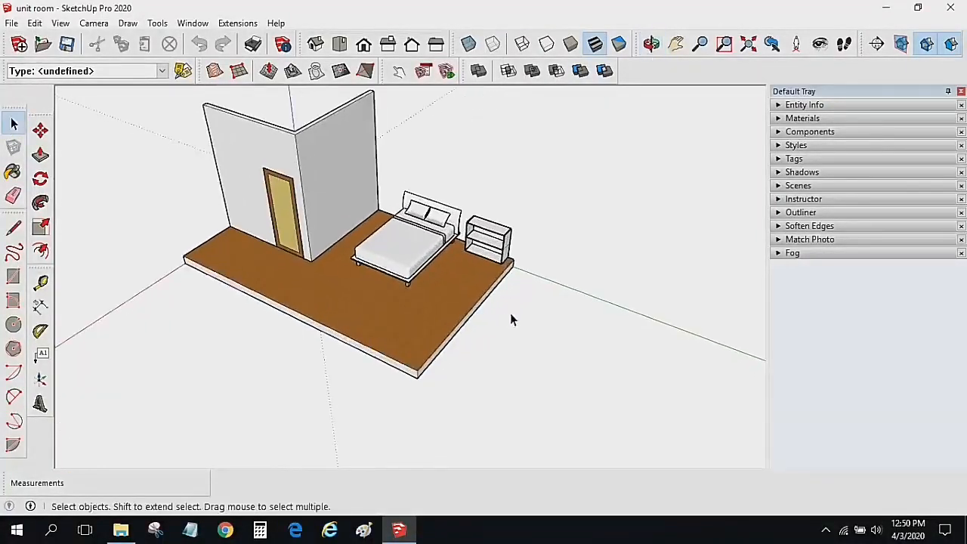
- Place a Cafe Table from the Dynamic Components Training collection on the open floor in front of the bed
{"action": "left_click", "coordinate": [779, 133]}
{"action": "left_click", "coordinate": [819, 219]}
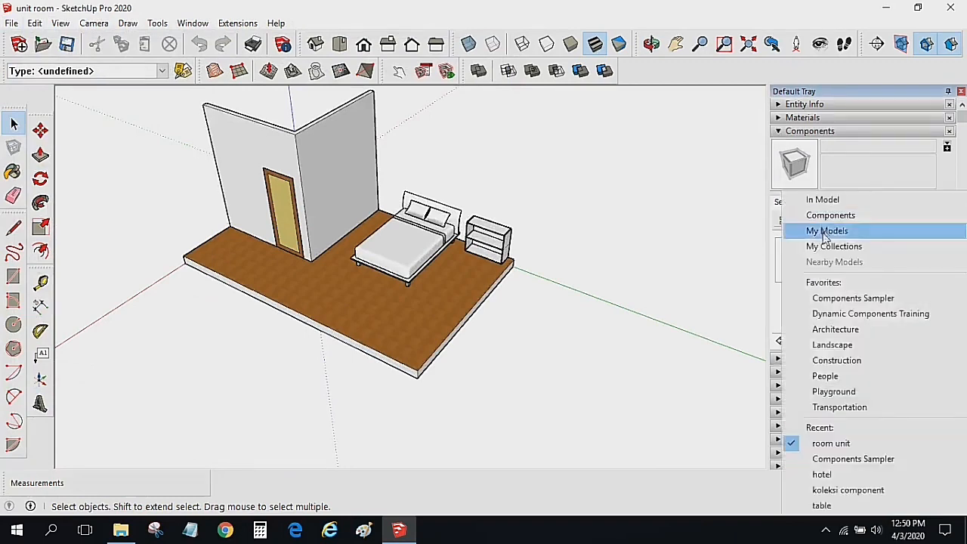
{"action": "left_click", "coordinate": [825, 316]}
{"action": "left_click", "coordinate": [852, 296]}
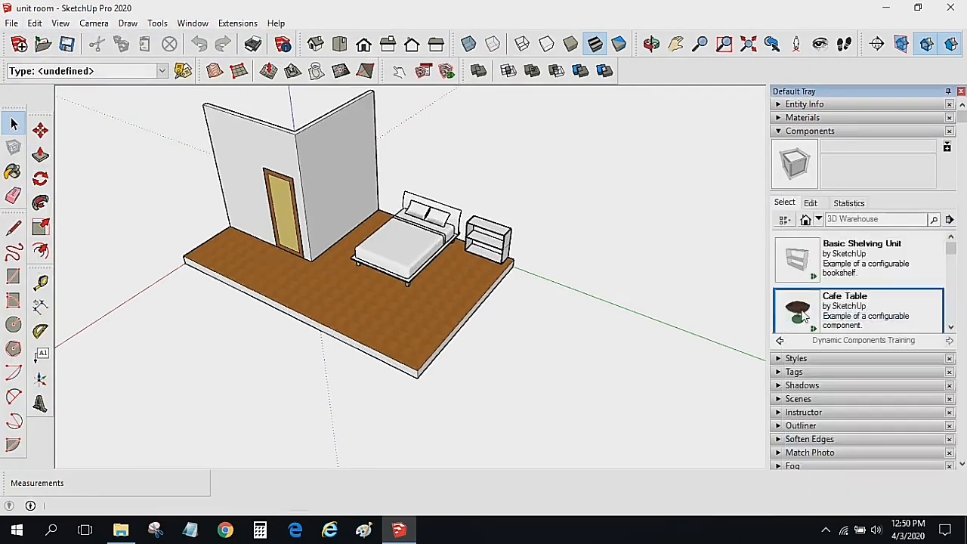
{"action": "left_click", "coordinate": [398, 331]}
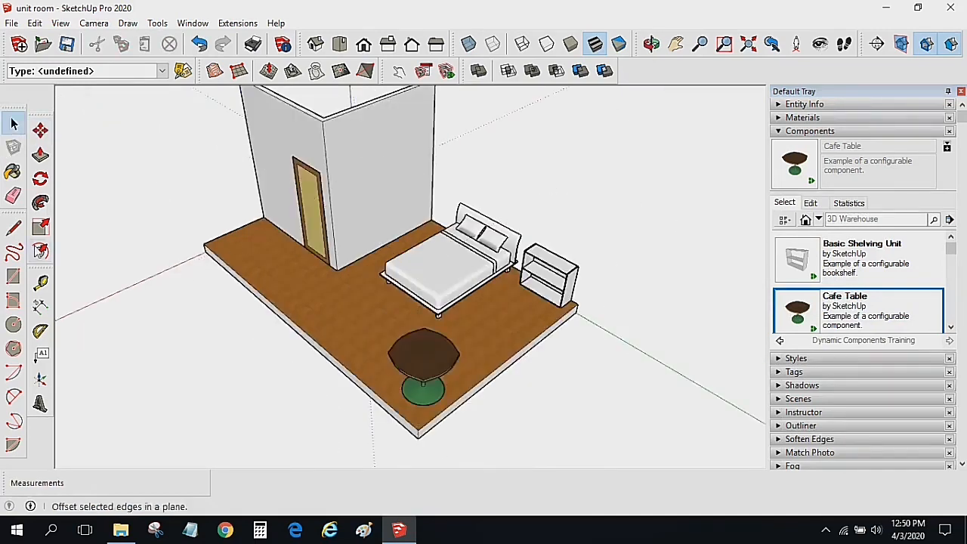
- Draw a rectangle of about 2071 by 327 mm on the floor along the wall beside the bed
{"action": "left_click", "coordinate": [14, 226]}
{"action": "scroll", "coordinate": [388, 240], "scroll_direction": "up", "scroll_amount": 2}
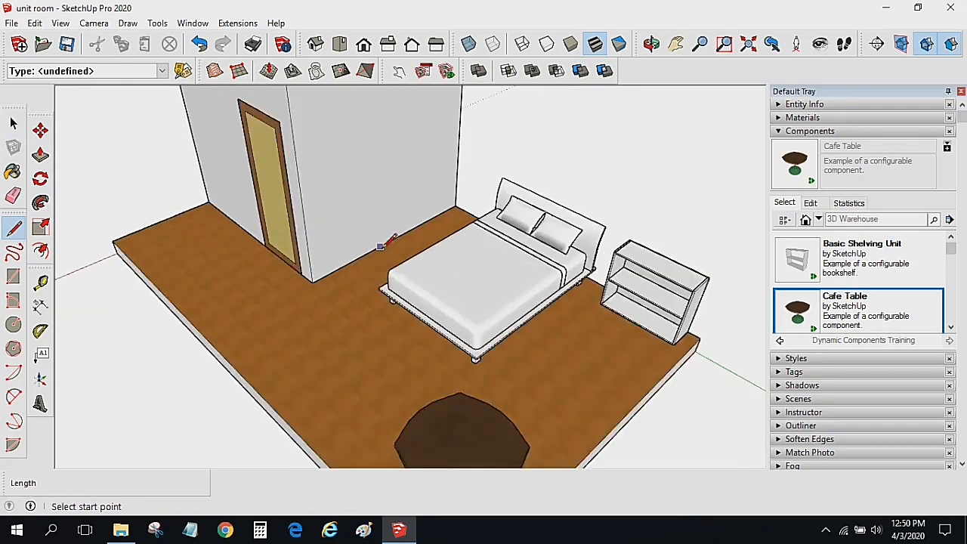
{"action": "left_click", "coordinate": [14, 276]}
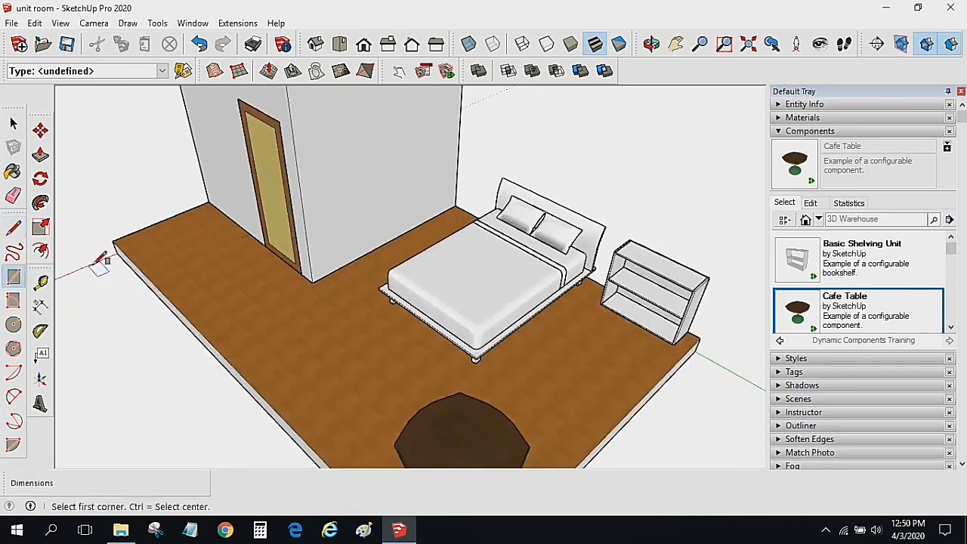
{"action": "left_click", "coordinate": [453, 208]}
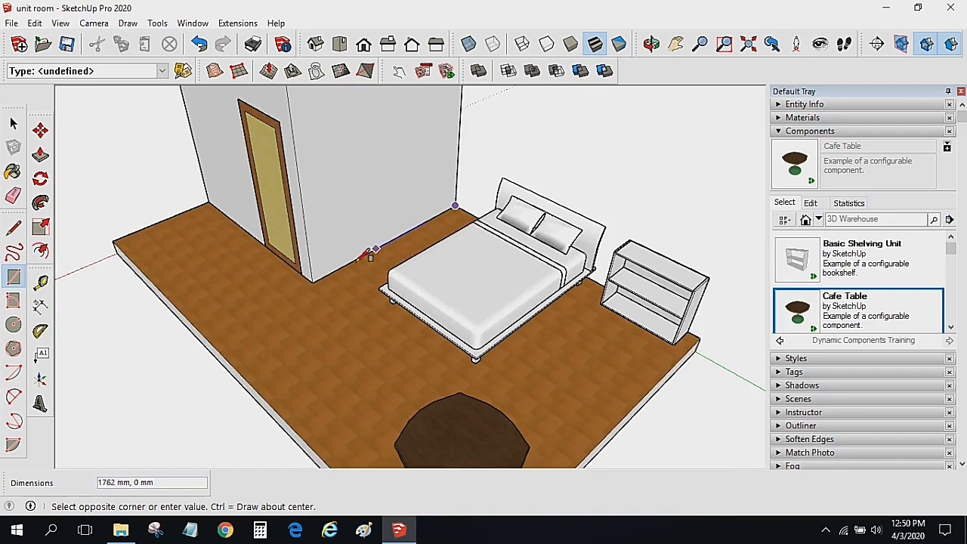
{"action": "scroll", "coordinate": [371, 250], "scroll_direction": "up", "scroll_amount": 2}
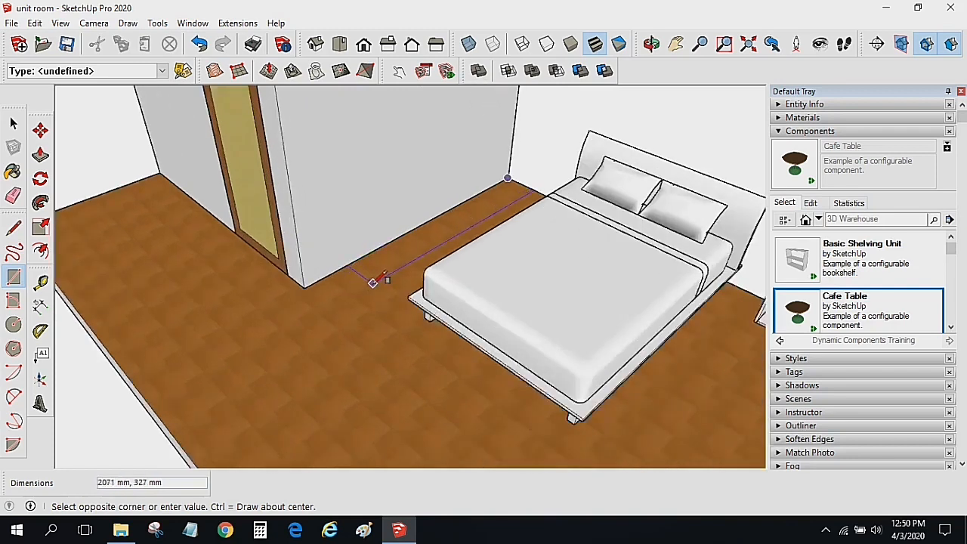
{"action": "left_click", "coordinate": [372, 282]}
- Push/Pull the floor rectangle beside the bed upward by about 2678 mm to form a wardrobe block
{"action": "left_click", "coordinate": [40, 154]}
{"action": "left_click", "coordinate": [352, 257]}
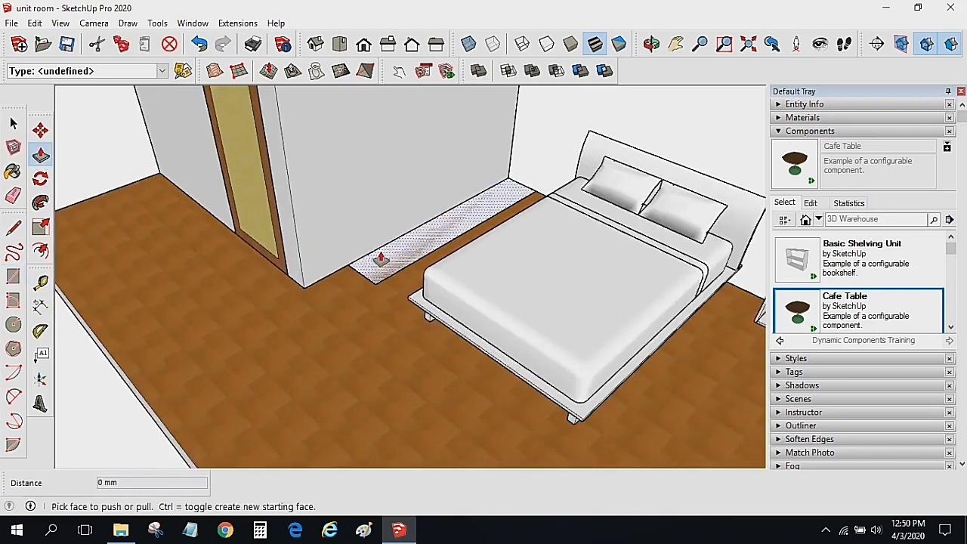
{"action": "left_click", "coordinate": [377, 259]}
{"action": "scroll", "coordinate": [377, 259], "scroll_direction": "down", "scroll_amount": 3}
{"action": "left_click", "coordinate": [392, 212]}
{"action": "scroll", "coordinate": [384, 162], "scroll_direction": "down", "scroll_amount": 2}
{"action": "middle_click_drag", "start_coordinate": [384, 162], "coordinate": [375, 266], "text": "shift"}
{"action": "left_click", "coordinate": [371, 173]}
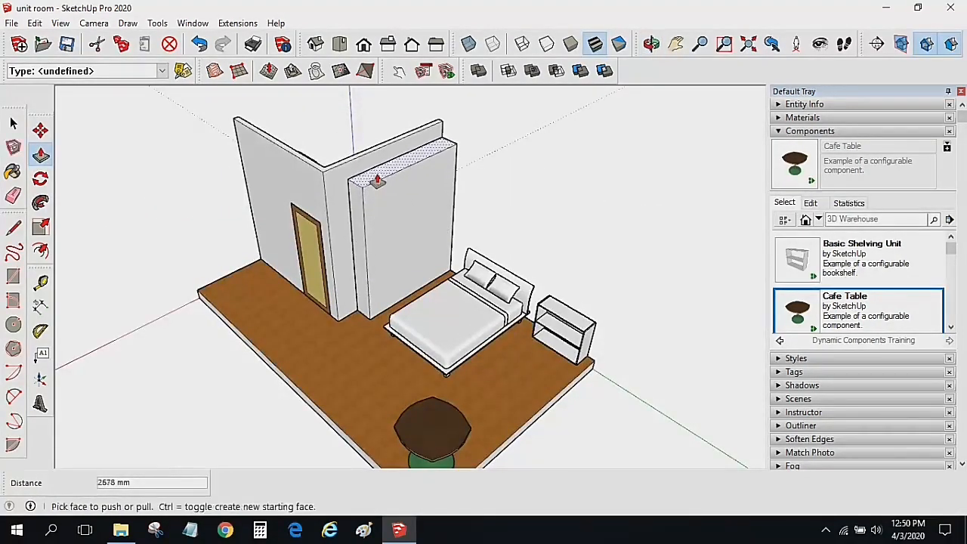
- Offset the wardrobe's front face inward to outline a frame around an inner panel
{"action": "left_click", "coordinate": [13, 125]}
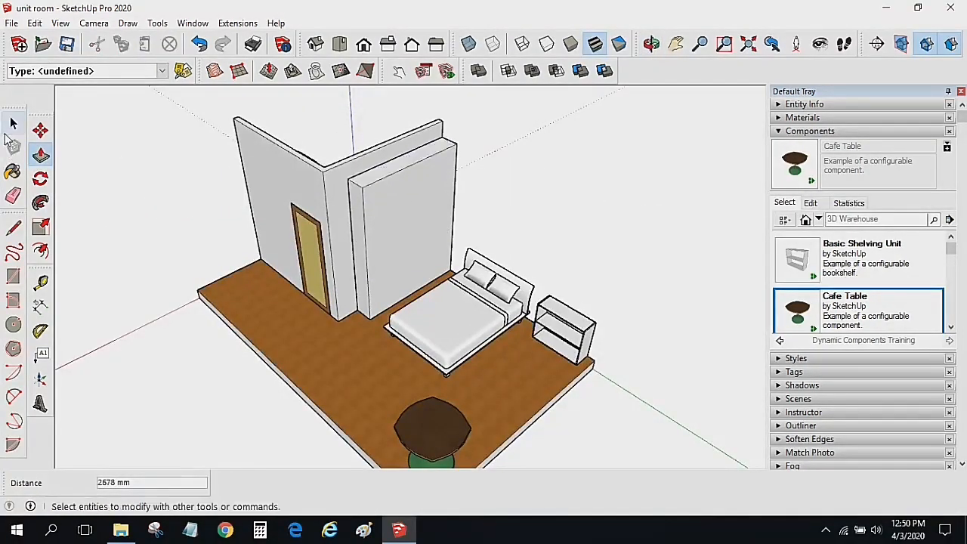
{"action": "left_click", "coordinate": [41, 251]}
{"action": "left_click", "coordinate": [372, 249]}
{"action": "left_click", "coordinate": [378, 249]}
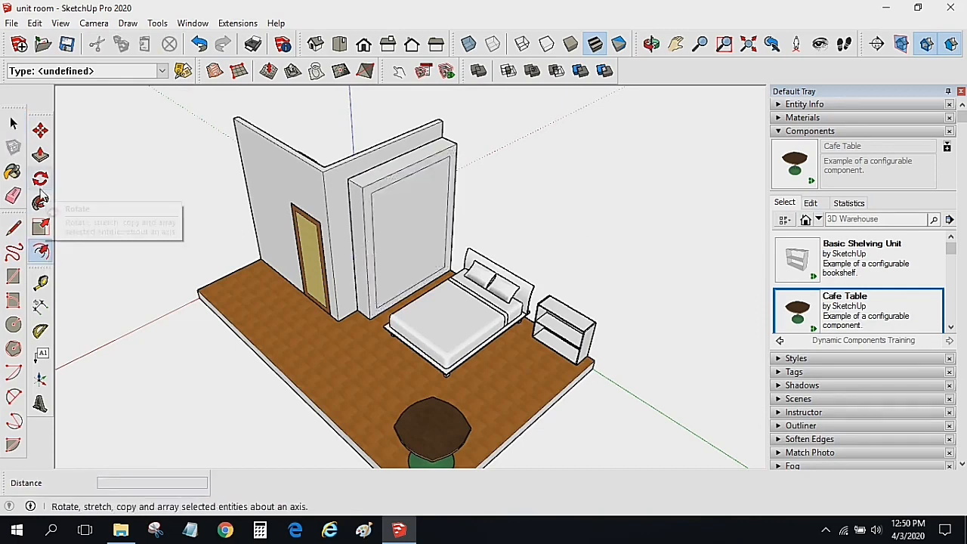
{"action": "left_click", "coordinate": [14, 123]}
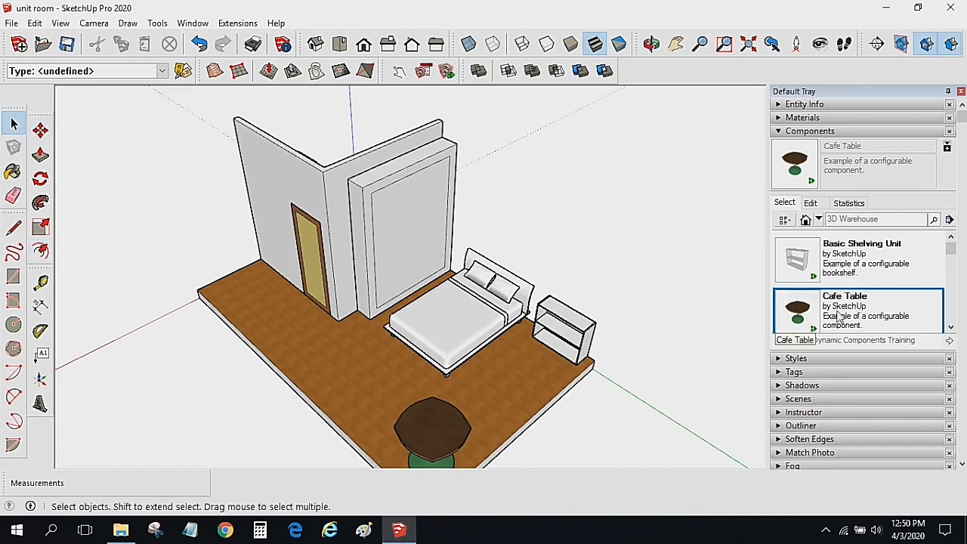
- Paint the wardrobe's body and frame with Wood Cherry Original from the Wood materials
{"action": "left_click", "coordinate": [778, 118]}
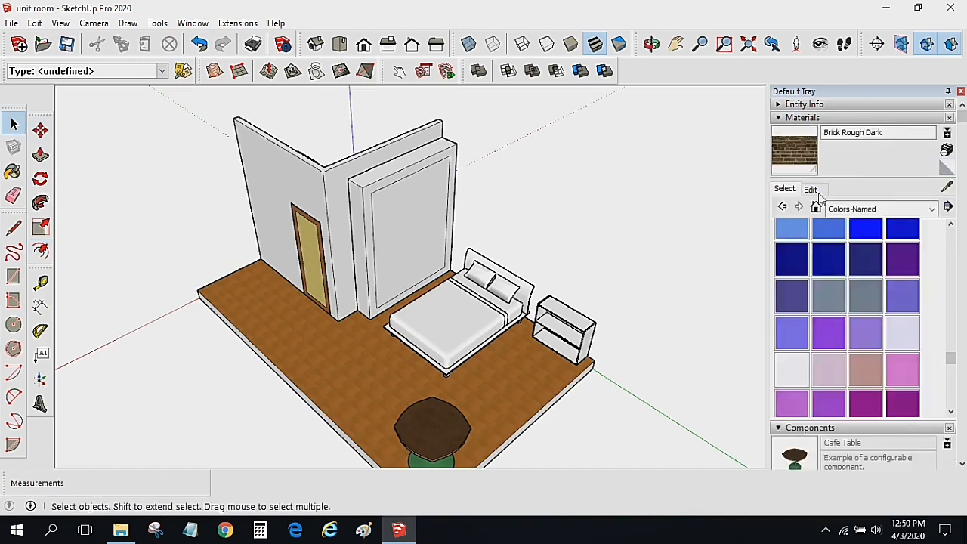
{"action": "left_click", "coordinate": [929, 209]}
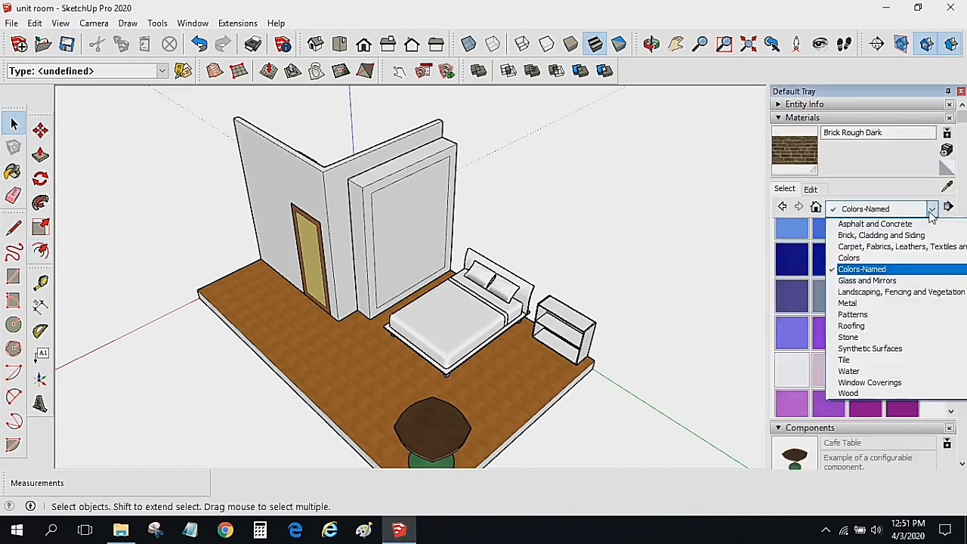
{"action": "left_click", "coordinate": [861, 393]}
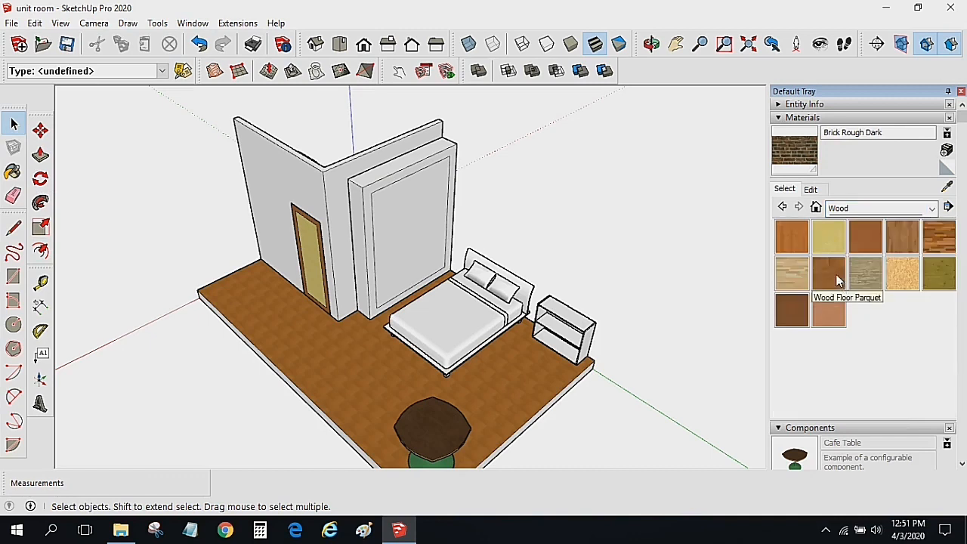
{"action": "left_click", "coordinate": [860, 248]}
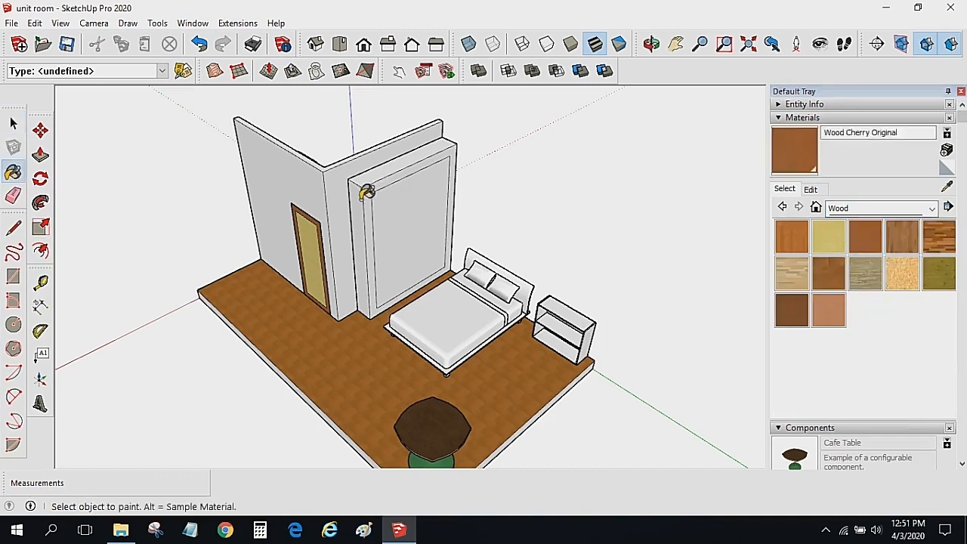
{"action": "left_click", "coordinate": [367, 193]}
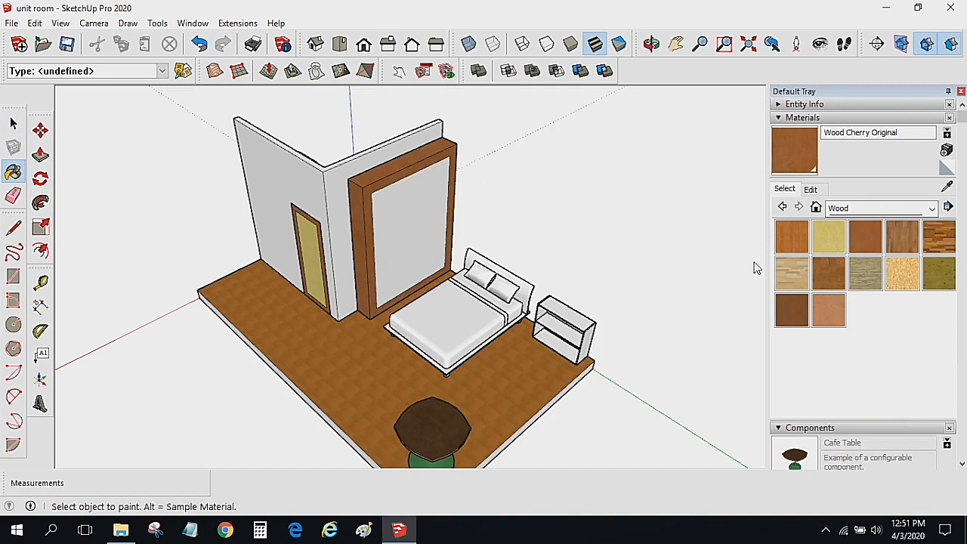
- Paint the wardrobe's inner front panel with the [Wood Board Cork]1 material
{"action": "left_click", "coordinate": [828, 237]}
{"action": "left_click", "coordinate": [430, 223]}
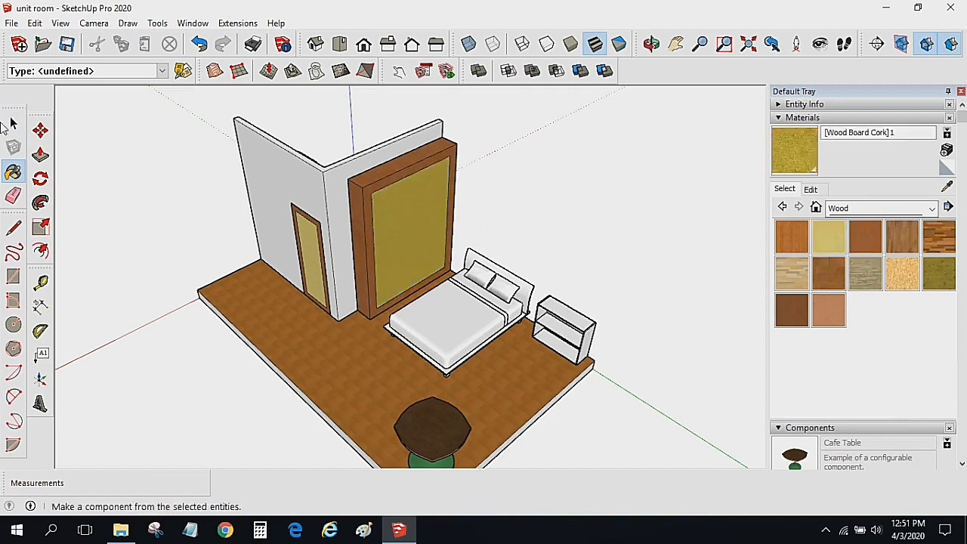
{"action": "left_click", "coordinate": [12, 123]}
{"action": "middle_click_drag", "start_coordinate": [155, 185], "coordinate": [197, 218]}
{"action": "scroll", "coordinate": [198, 219], "scroll_direction": "down", "scroll_amount": 2}
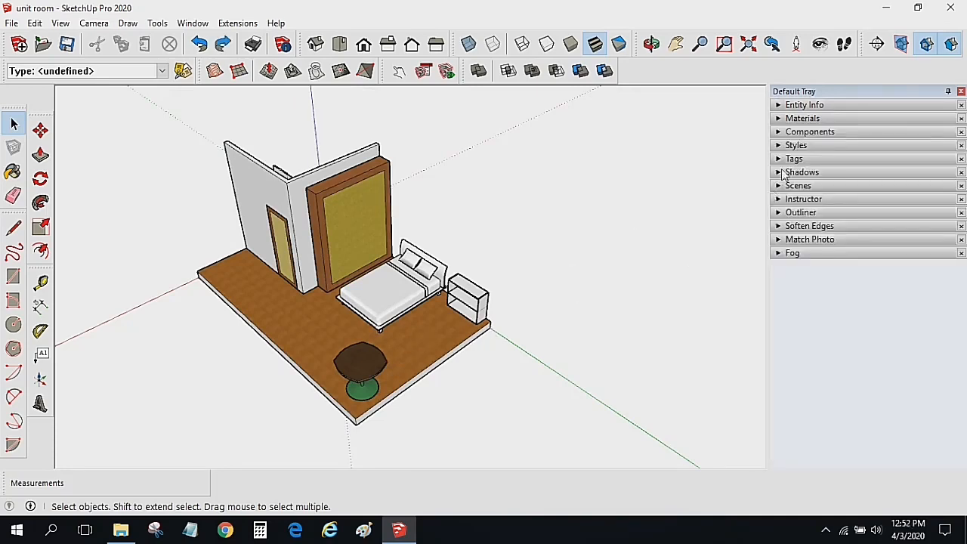
- Open the floor for editing, paint its top face with Leather Blue, and leave the edit
{"action": "left_click", "coordinate": [789, 119]}
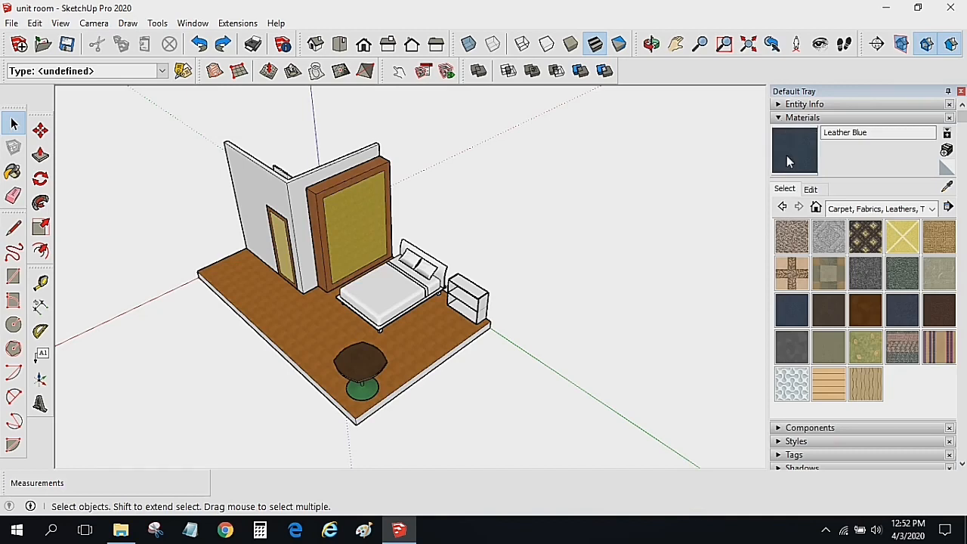
{"action": "double_click", "coordinate": [413, 338]}
{"action": "left_click", "coordinate": [412, 338]}
{"action": "double_click", "coordinate": [412, 338]}
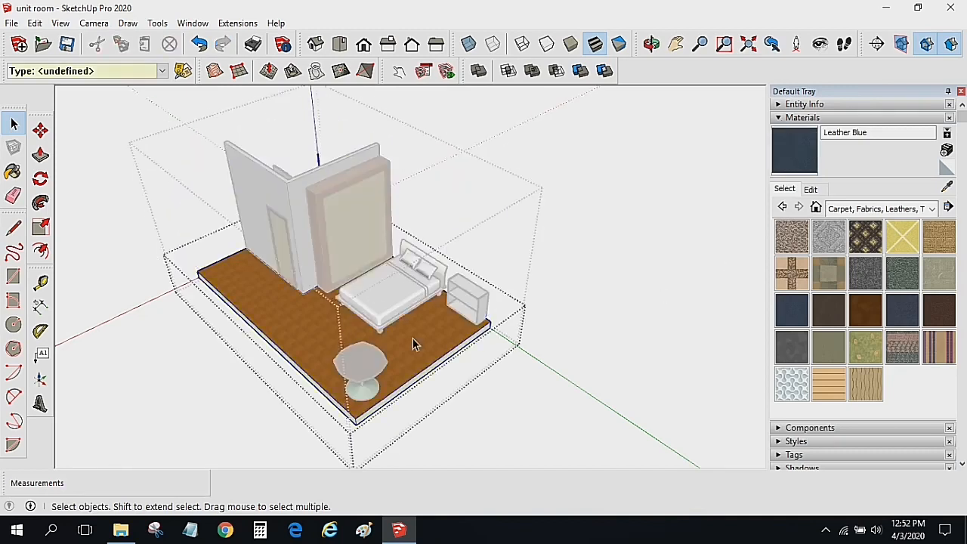
{"action": "key", "text": "b"}
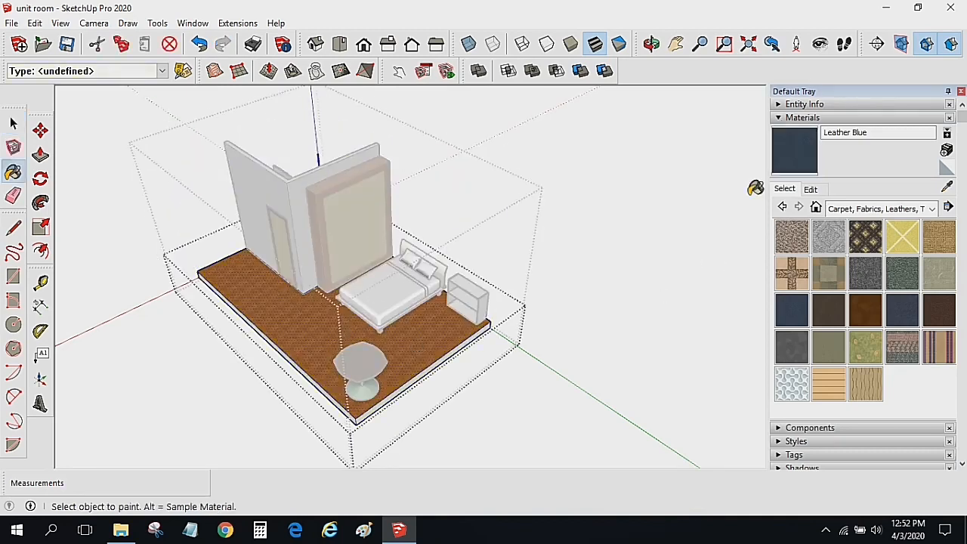
{"action": "left_click", "coordinate": [436, 335]}
{"action": "left_click", "coordinate": [12, 123]}
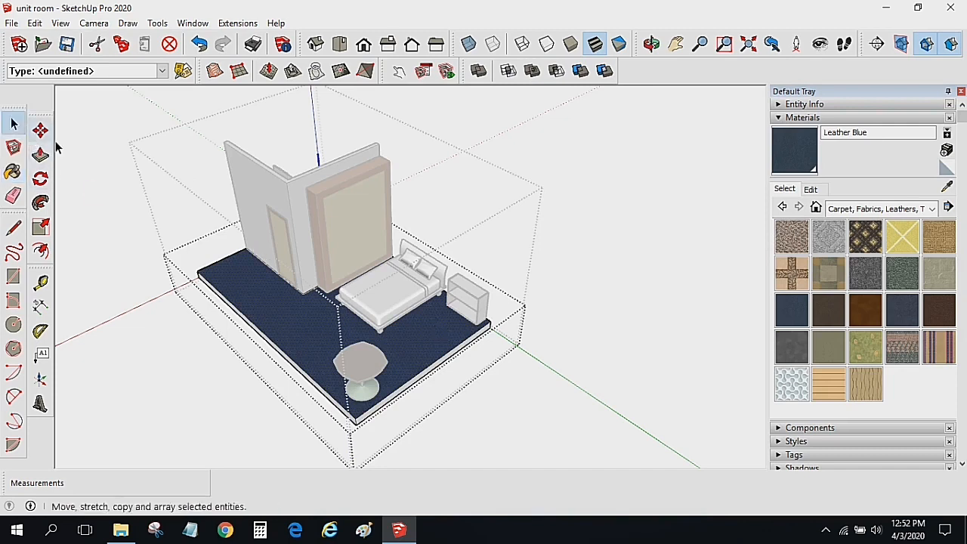
{"action": "left_click", "coordinate": [640, 244]}
{"action": "left_click", "coordinate": [635, 249]}
{"action": "middle_click_drag", "start_coordinate": [634, 250], "coordinate": [658, 227]}
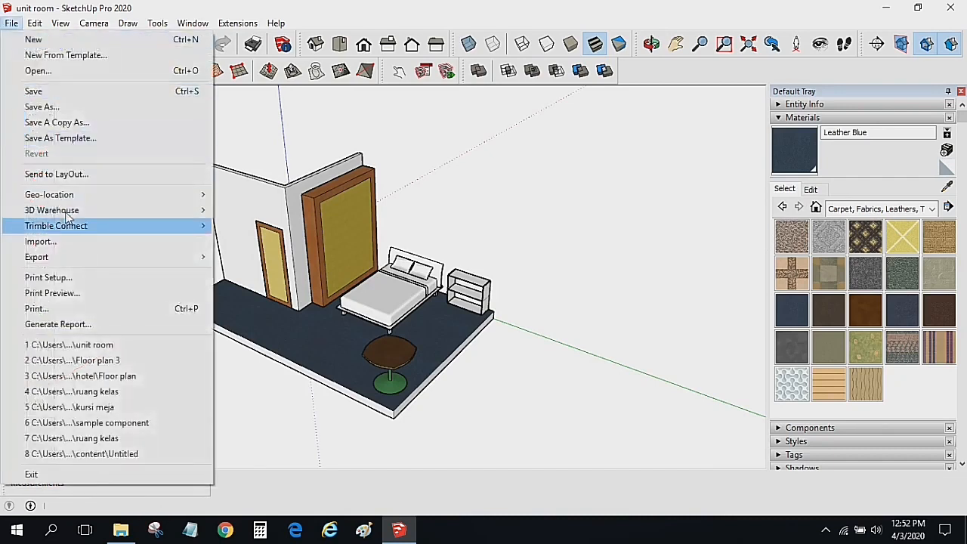
- Open the recent model Floor plan 3
{"action": "left_click", "coordinate": [97, 360]}
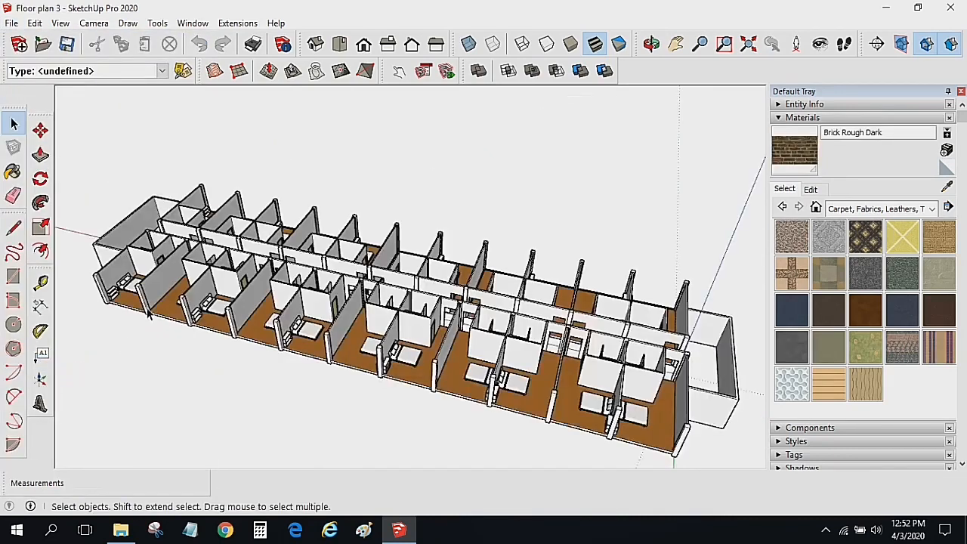
{"action": "scroll", "coordinate": [362, 382], "scroll_direction": "up", "scroll_amount": 5}
{"action": "middle_click_drag", "start_coordinate": [370, 384], "coordinate": [498, 380]}
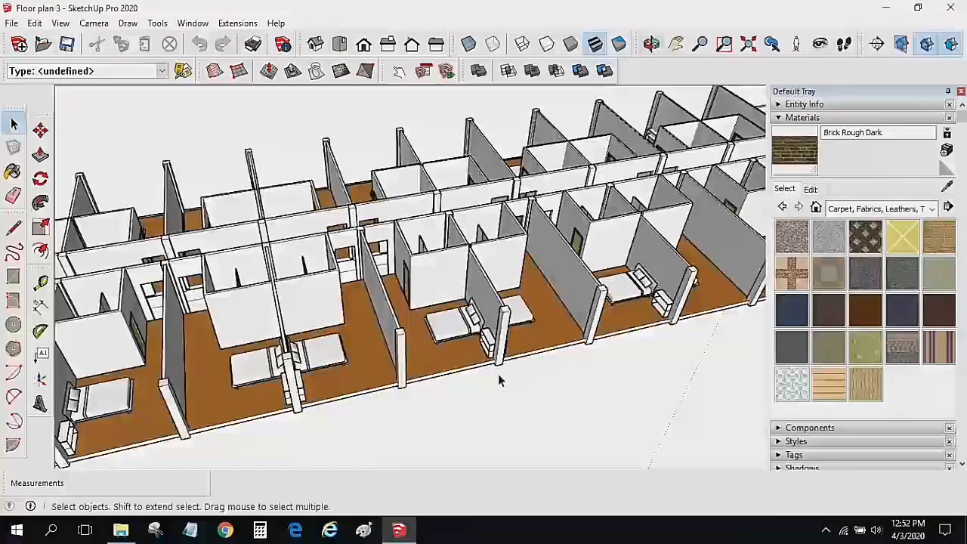
- Reload the unit room component in the floor plan from the unit room file in the room unit folder
{"action": "right_click", "coordinate": [447, 340]}
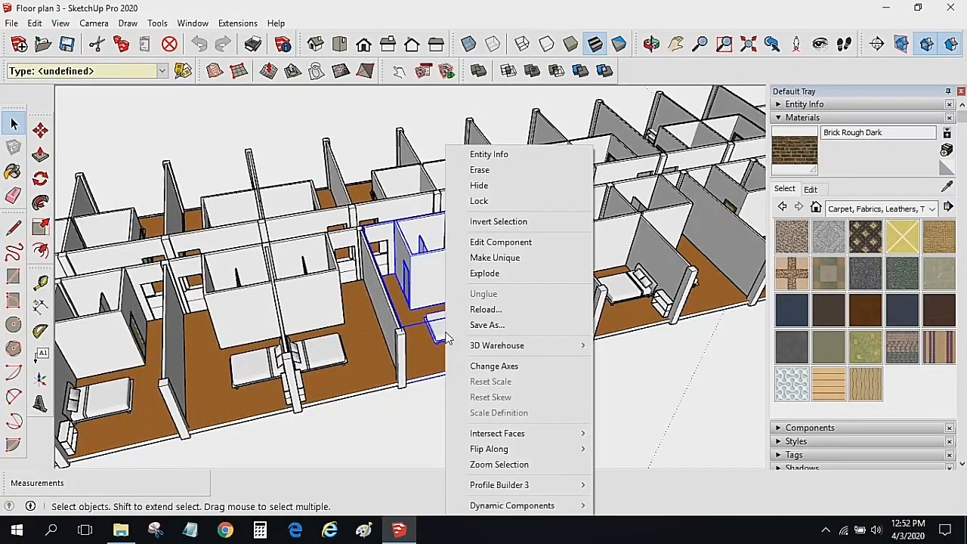
{"action": "left_click", "coordinate": [485, 309]}
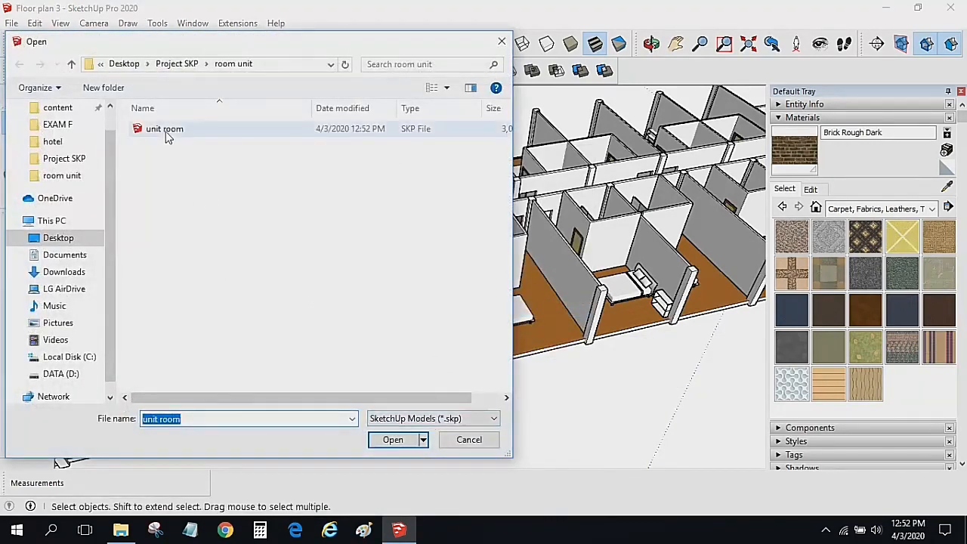
{"action": "left_click", "coordinate": [167, 131]}
{"action": "left_click", "coordinate": [391, 440]}
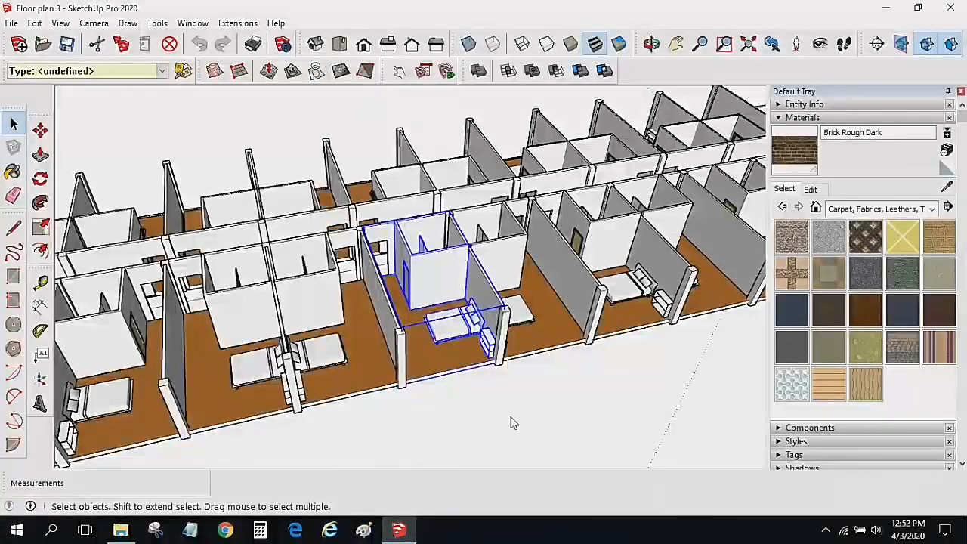
{"action": "left_click", "coordinate": [510, 417]}
{"action": "scroll", "coordinate": [511, 417], "scroll_direction": "down", "scroll_amount": 3}
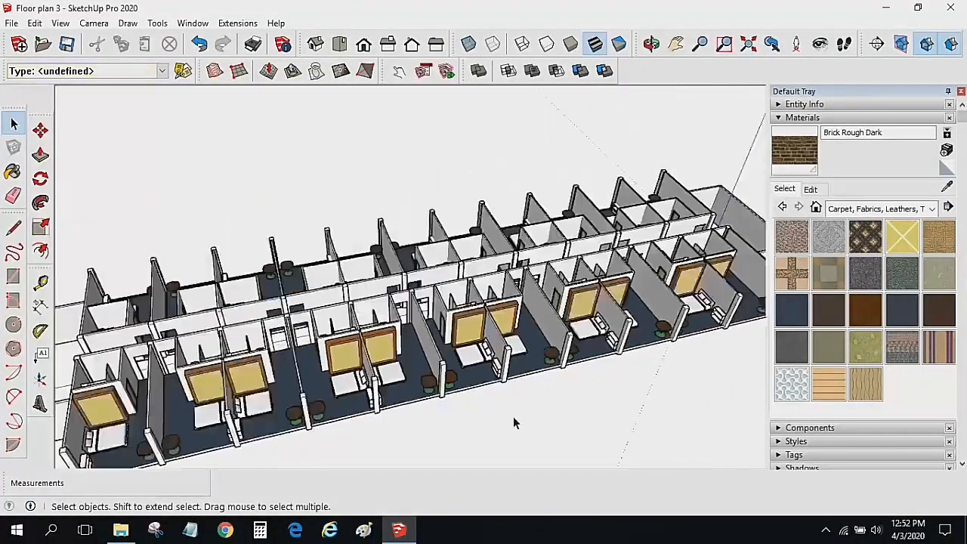
{"action": "scroll", "coordinate": [513, 418], "scroll_direction": "down", "scroll_amount": 3}
{"action": "middle_click_drag", "start_coordinate": [496, 367], "coordinate": [963, 210]}
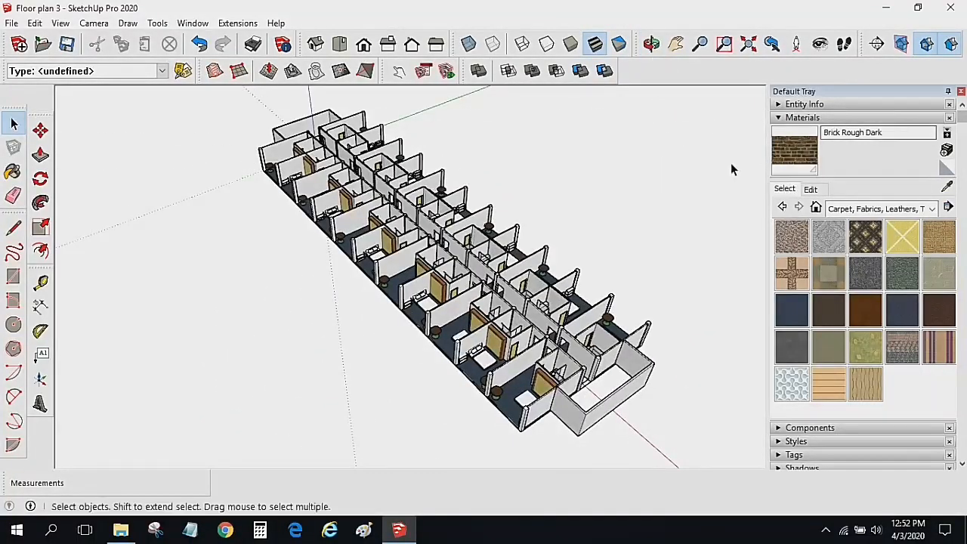
{"action": "mouse_move", "coordinate": [534, 202]}
{"action": "middle_mouse_down"}
{"action": "mouse_move", "coordinate": [544, 219]}
{"action": "mouse_move", "coordinate": [284, 165]}
{"action": "middle_mouse_up"}
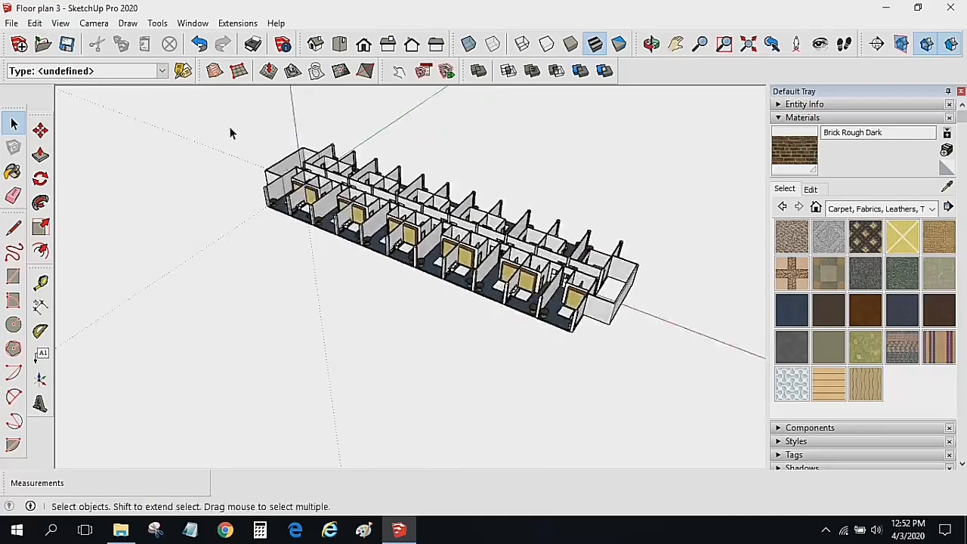
- Try to copy the whole building 3000 mm upward as a 3x array
{"action": "left_click_drag", "start_coordinate": [651, 392], "coordinate": [652, 393]}
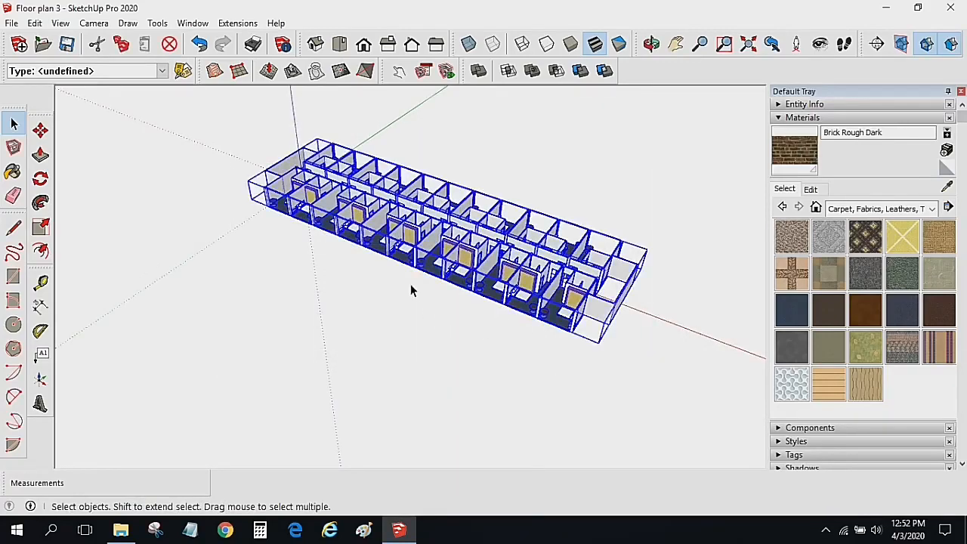
{"action": "left_click", "coordinate": [253, 217]}
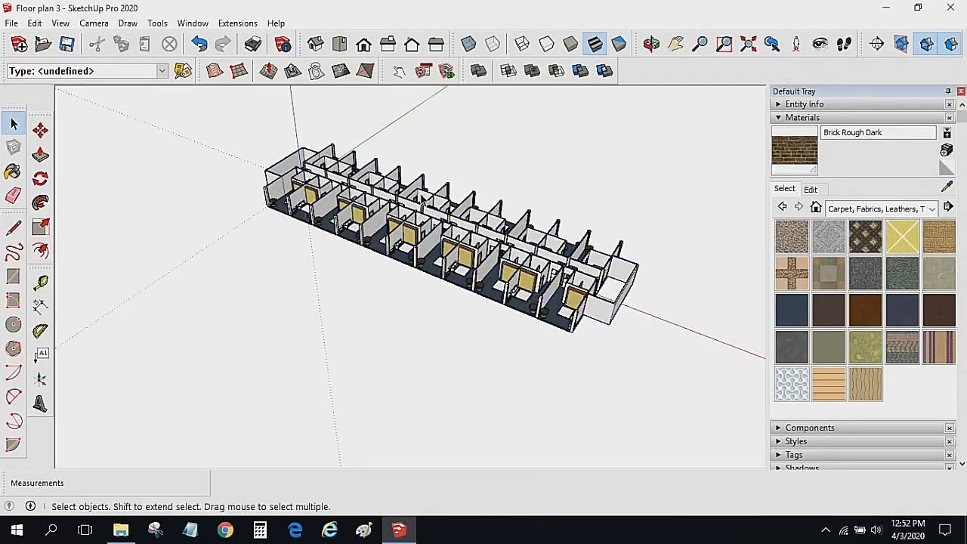
{"action": "middle_click_drag", "start_coordinate": [361, 148], "coordinate": [162, 181]}
{"action": "left_click_drag", "start_coordinate": [157, 139], "coordinate": [653, 462]}
{"action": "scroll", "coordinate": [463, 416], "scroll_direction": "up", "scroll_amount": 2}
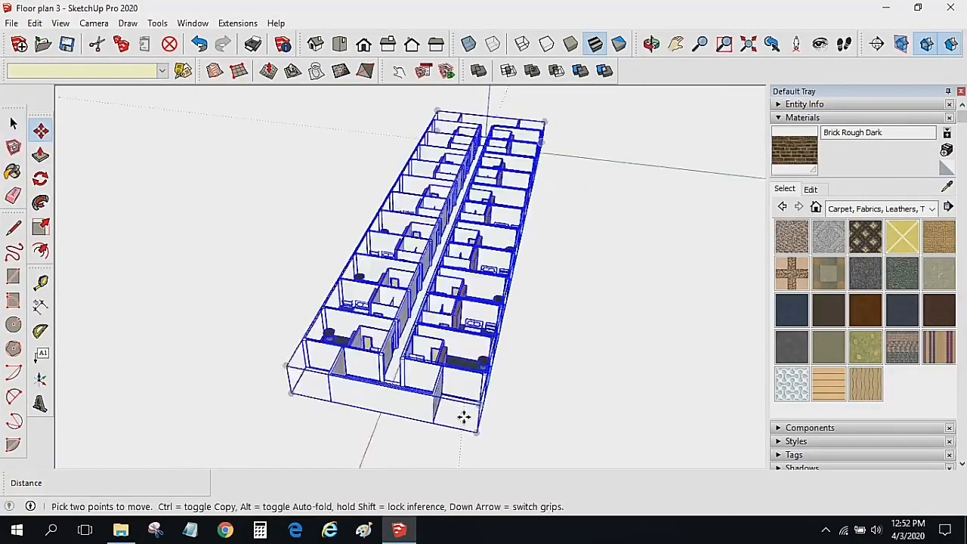
{"action": "scroll", "coordinate": [429, 421], "scroll_direction": "up", "scroll_amount": 2}
{"action": "left_click", "coordinate": [427, 421]}
{"action": "key", "text": "ctrl"}
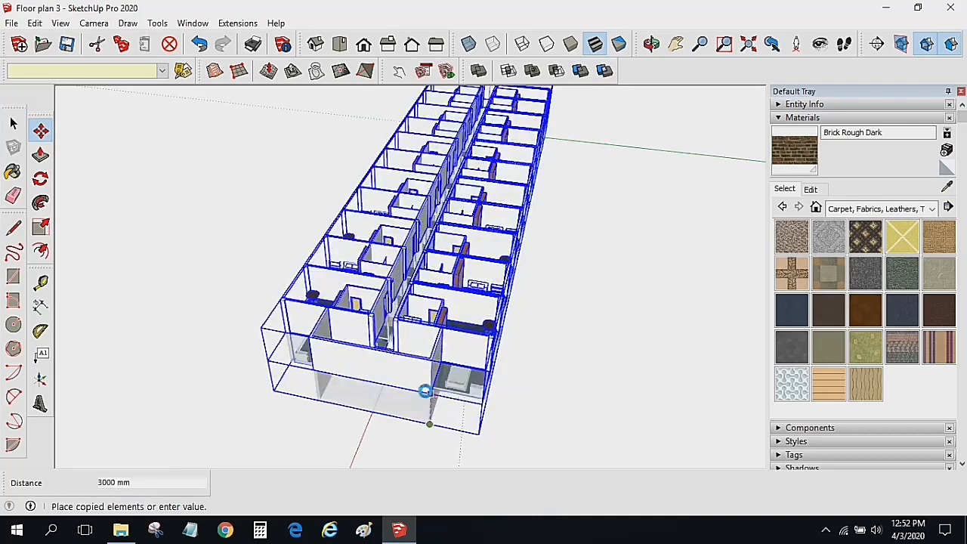
{"action": "type", "text": "3"}
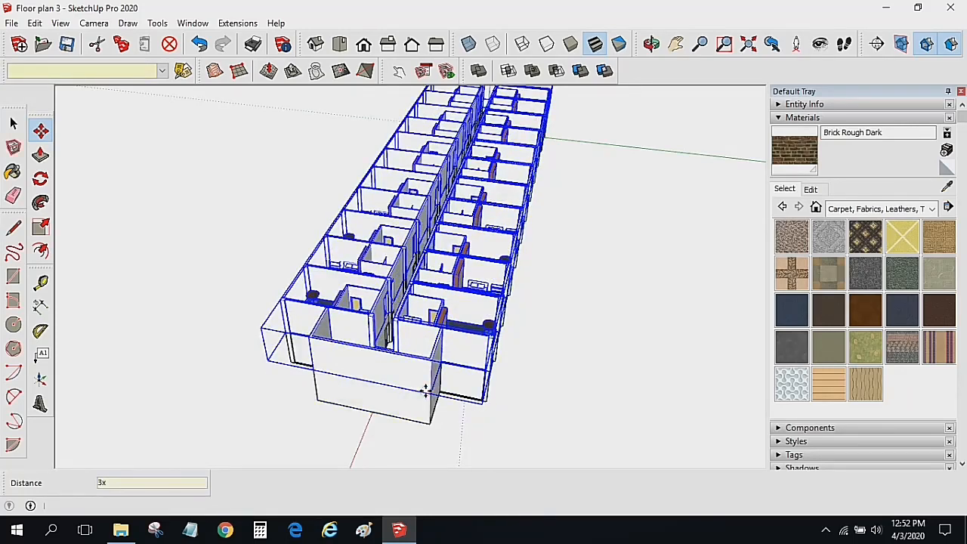
{"action": "type", "text": "x"}
{"action": "key", "text": "Return"}
- Examine the single-storey building with its refurnished rooms from several angles
{"action": "middle_click_drag", "start_coordinate": [263, 215], "coordinate": [211, 221]}
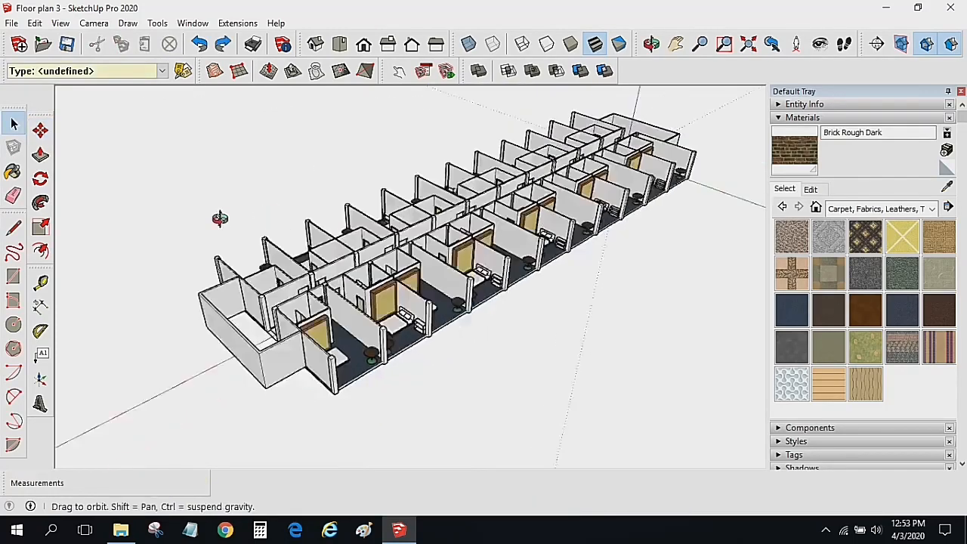
{"action": "scroll", "coordinate": [224, 230], "scroll_direction": "down", "scroll_amount": 2}
{"action": "middle_click_drag", "start_coordinate": [270, 204], "coordinate": [236, 267]}
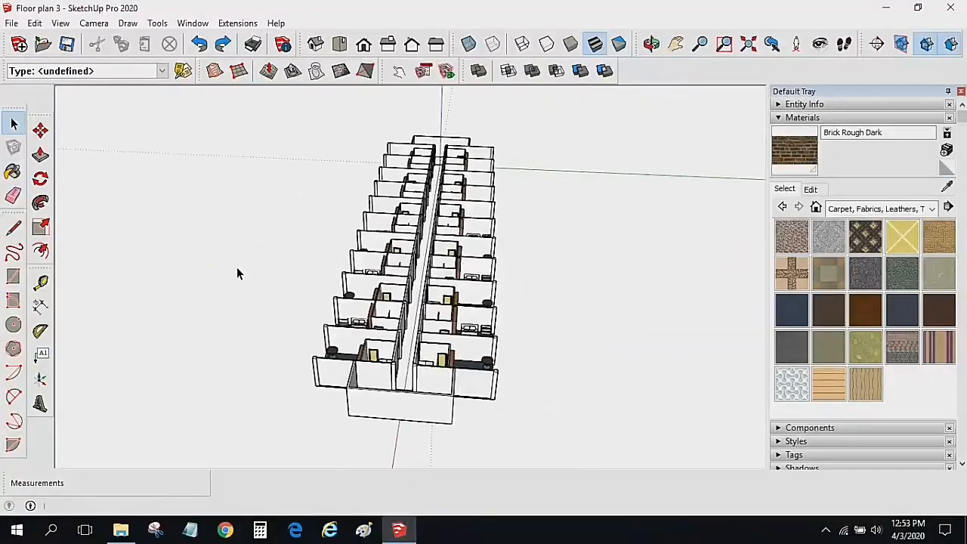
{"action": "middle_click_drag", "start_coordinate": [554, 292], "coordinate": [506, 405]}
{"action": "scroll", "coordinate": [434, 374], "scroll_direction": "up", "scroll_amount": 3}
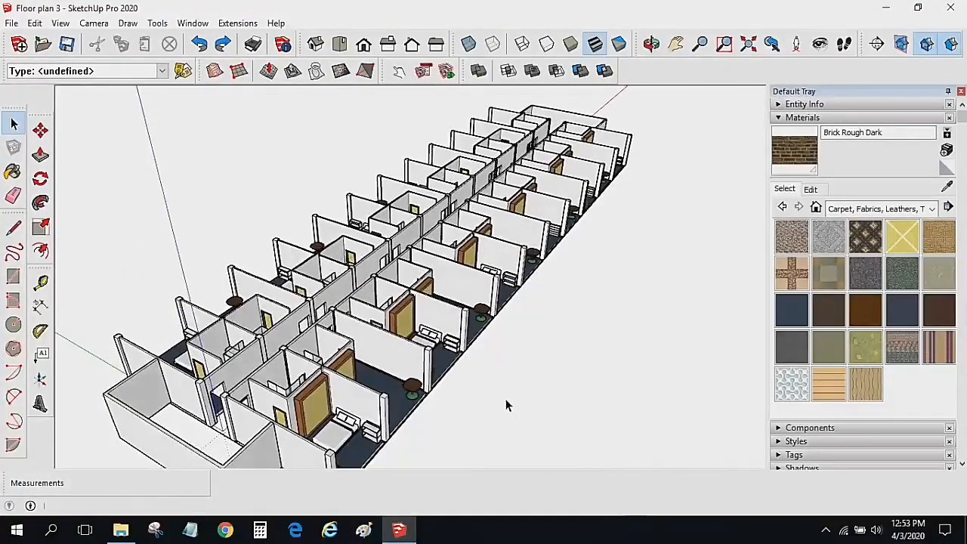